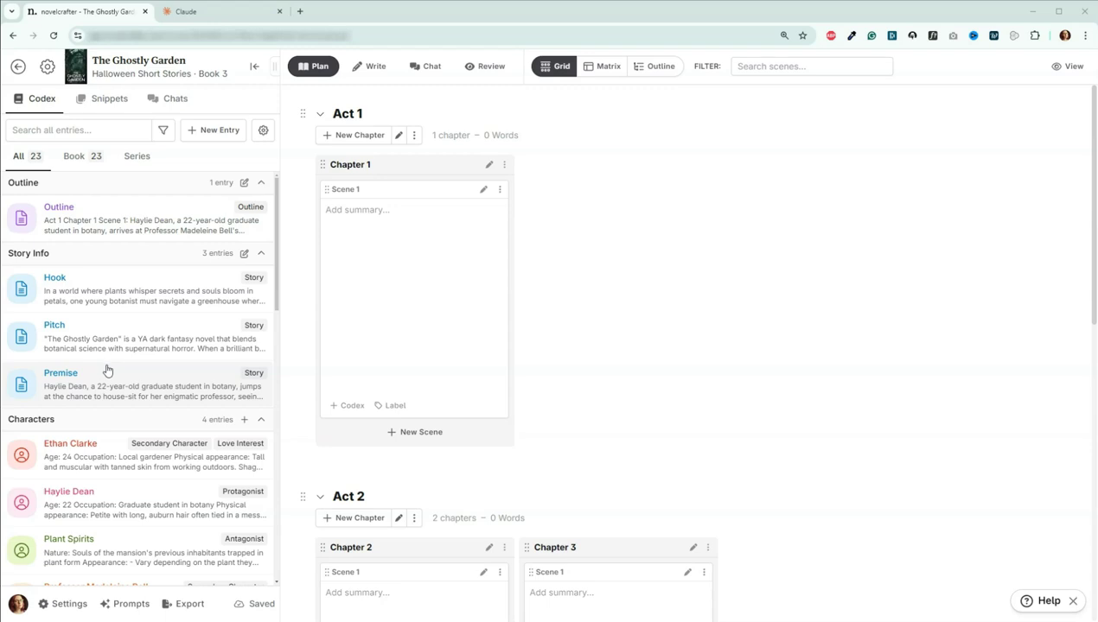
- Look over the Ethan Clarke and Professor Madeleine Bell character entries in the Codex
{"action": "scroll", "coordinate": [123, 316], "scroll_direction": "down", "scroll_amount": 2}
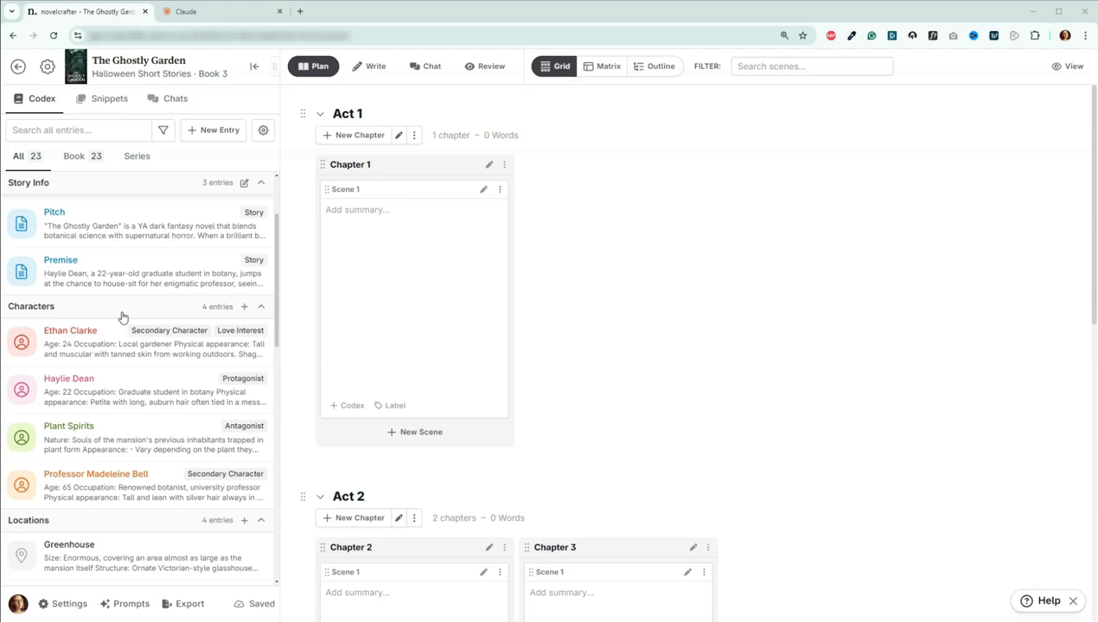
{"action": "left_click", "coordinate": [88, 337]}
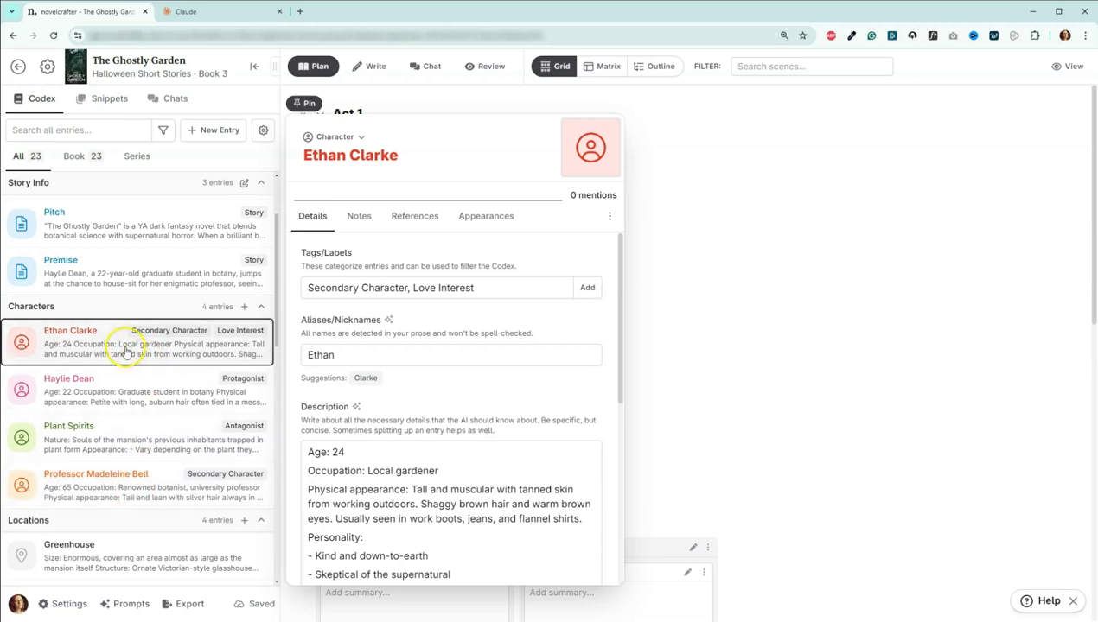
{"action": "left_click", "coordinate": [127, 496]}
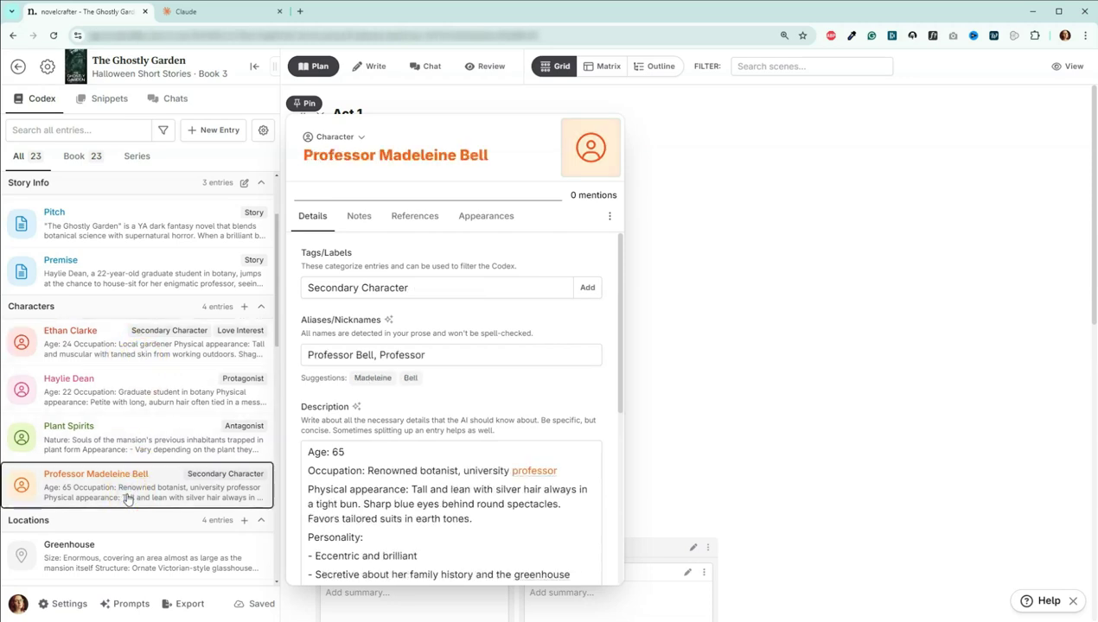
{"action": "left_click", "coordinate": [127, 493]}
- Read through the Outline entry, close it, and scroll further down the Codex
{"action": "left_click", "coordinate": [84, 229]}
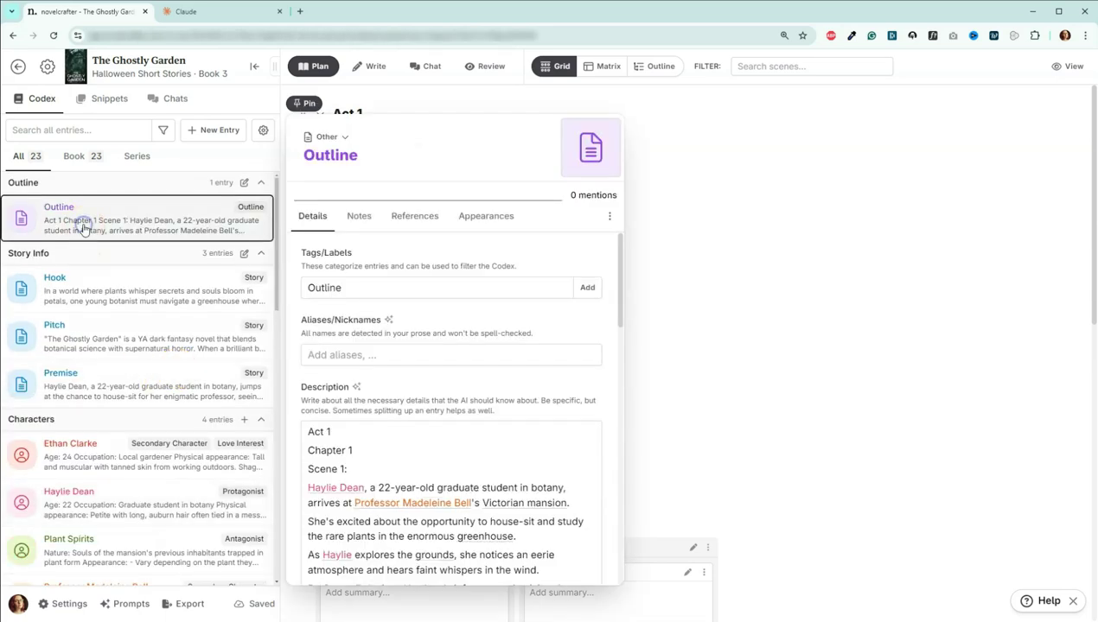
{"action": "scroll", "coordinate": [417, 442], "scroll_direction": "down", "scroll_amount": 3}
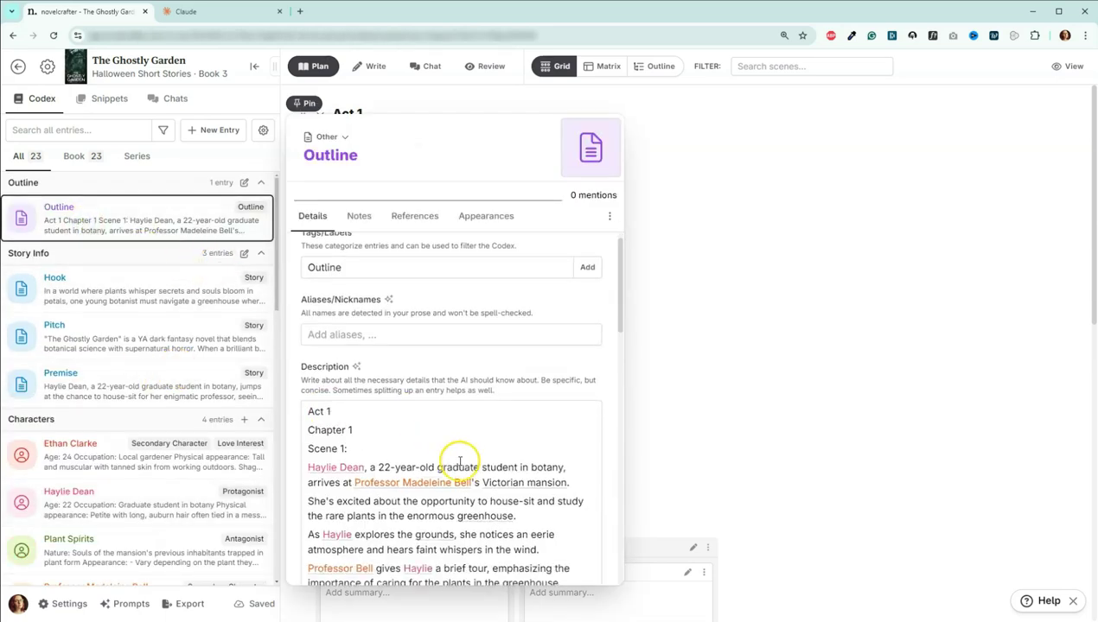
{"action": "scroll", "coordinate": [425, 418], "scroll_direction": "down", "scroll_amount": 2}
{"action": "scroll", "coordinate": [427, 419], "scroll_direction": "down", "scroll_amount": 5}
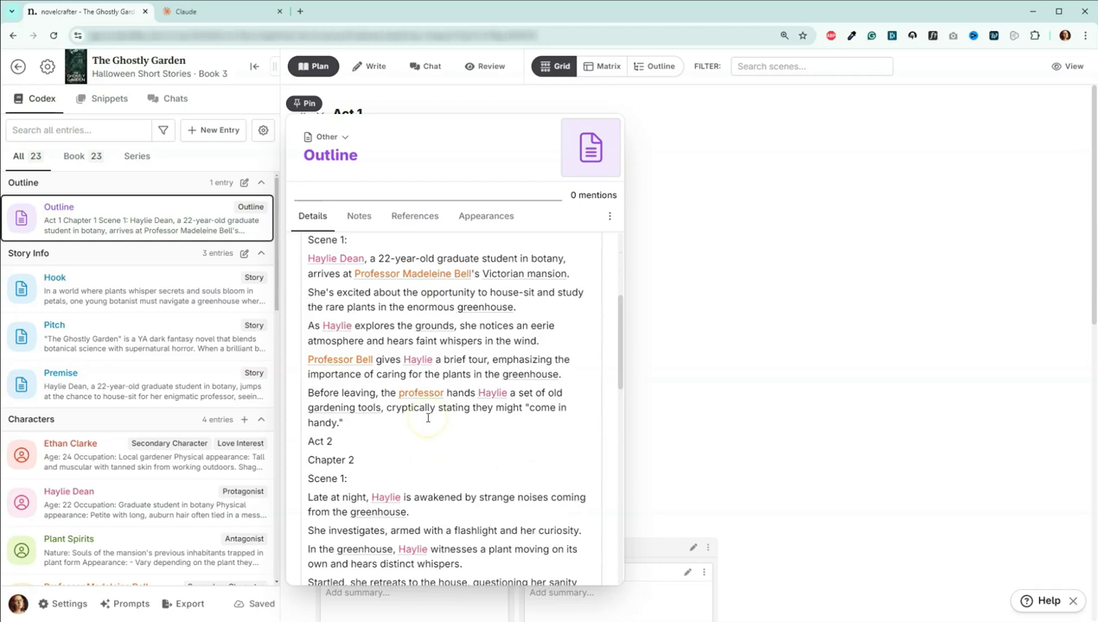
{"action": "scroll", "coordinate": [427, 418], "scroll_direction": "down", "scroll_amount": 4}
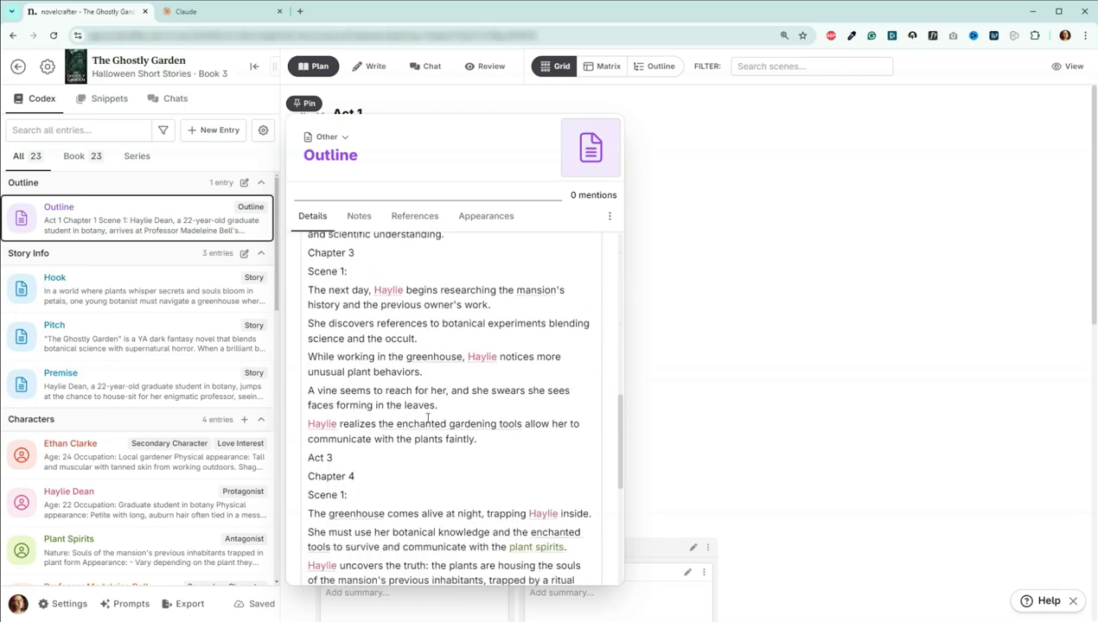
{"action": "scroll", "coordinate": [550, 453], "scroll_direction": "down", "scroll_amount": 5}
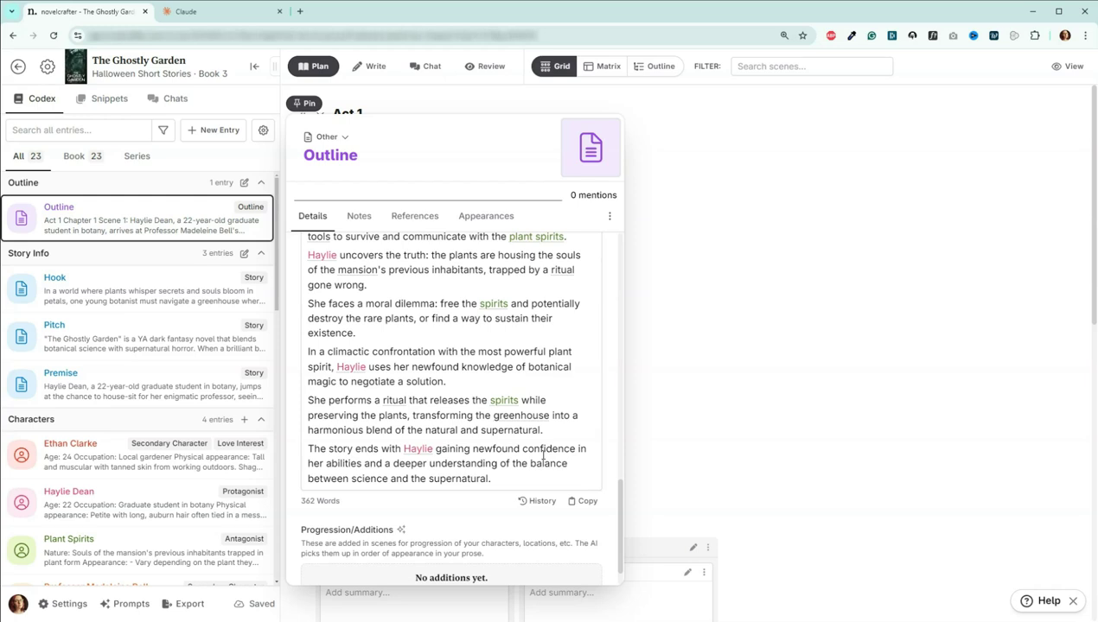
{"action": "left_click", "coordinate": [581, 401]}
{"action": "left_click", "coordinate": [209, 220]}
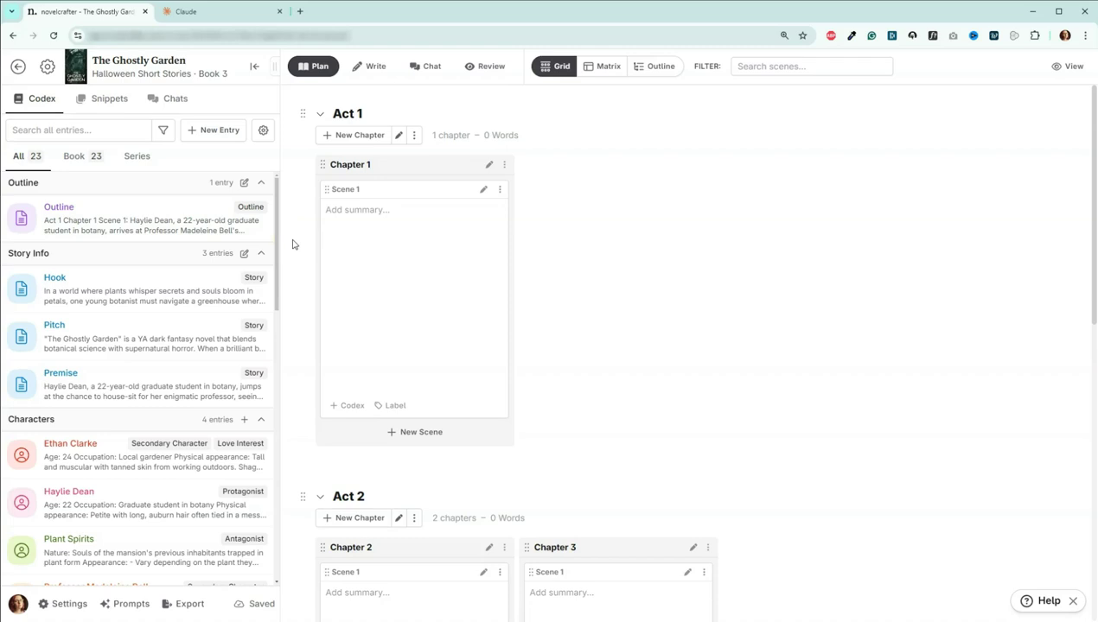
{"action": "scroll", "coordinate": [146, 523], "scroll_direction": "down", "scroll_amount": 10}
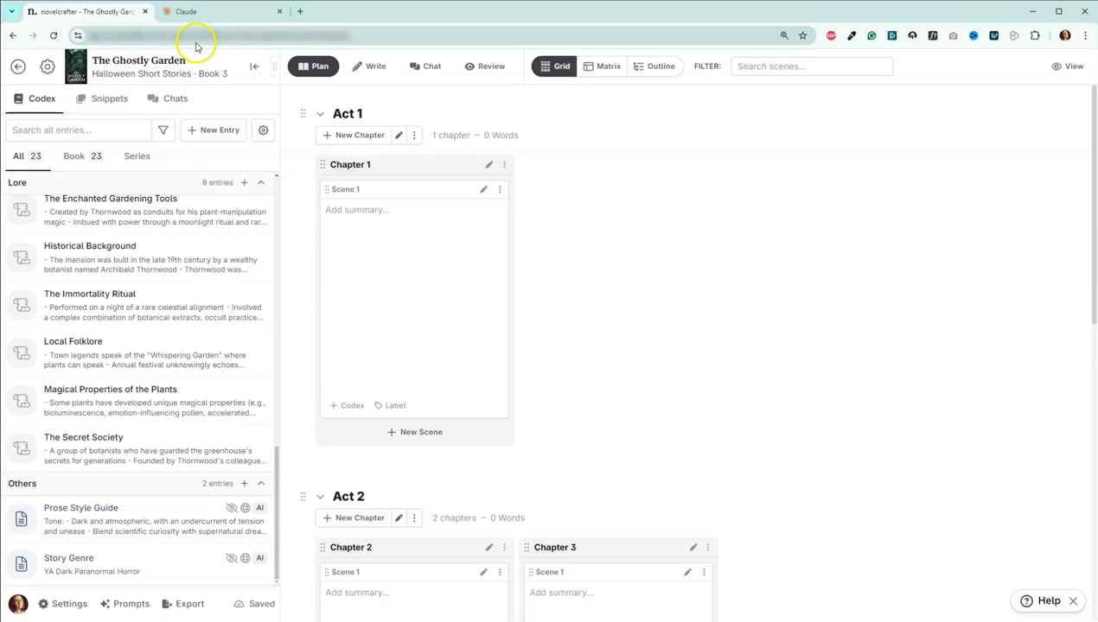
- Open the Full Outline thread from the Chats list in the full chat view
{"action": "left_click", "coordinate": [171, 99]}
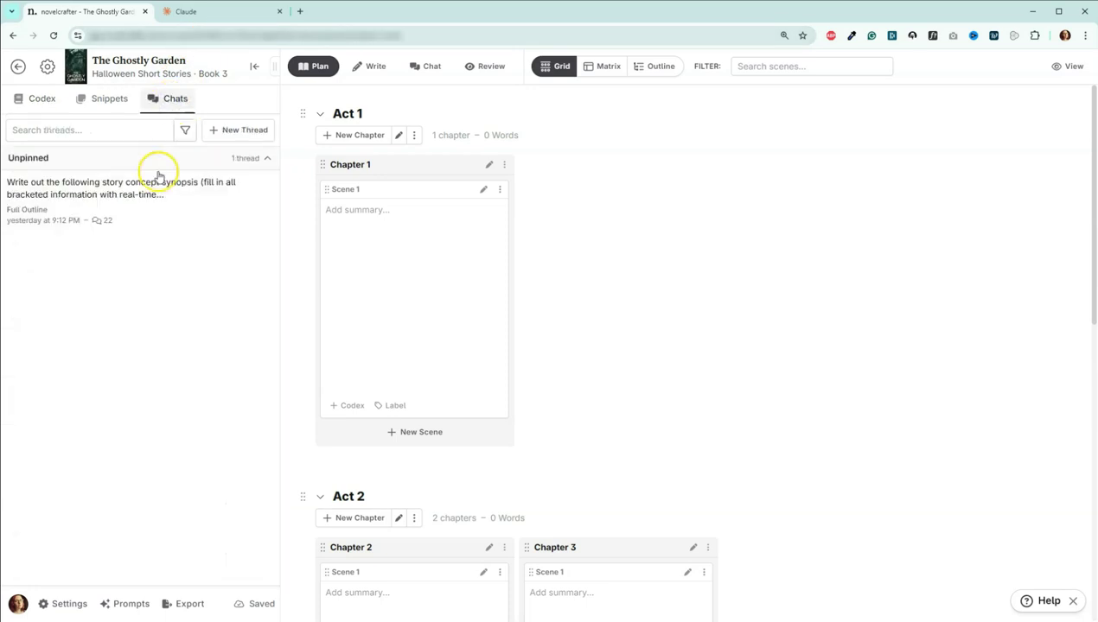
{"action": "left_click", "coordinate": [125, 209]}
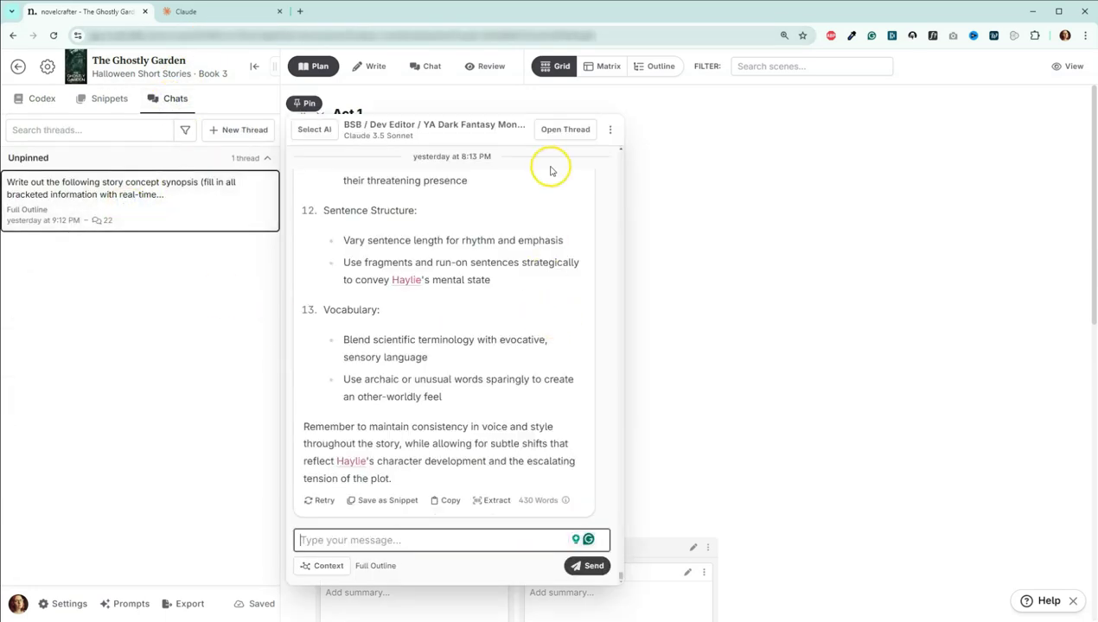
{"action": "left_click", "coordinate": [553, 133]}
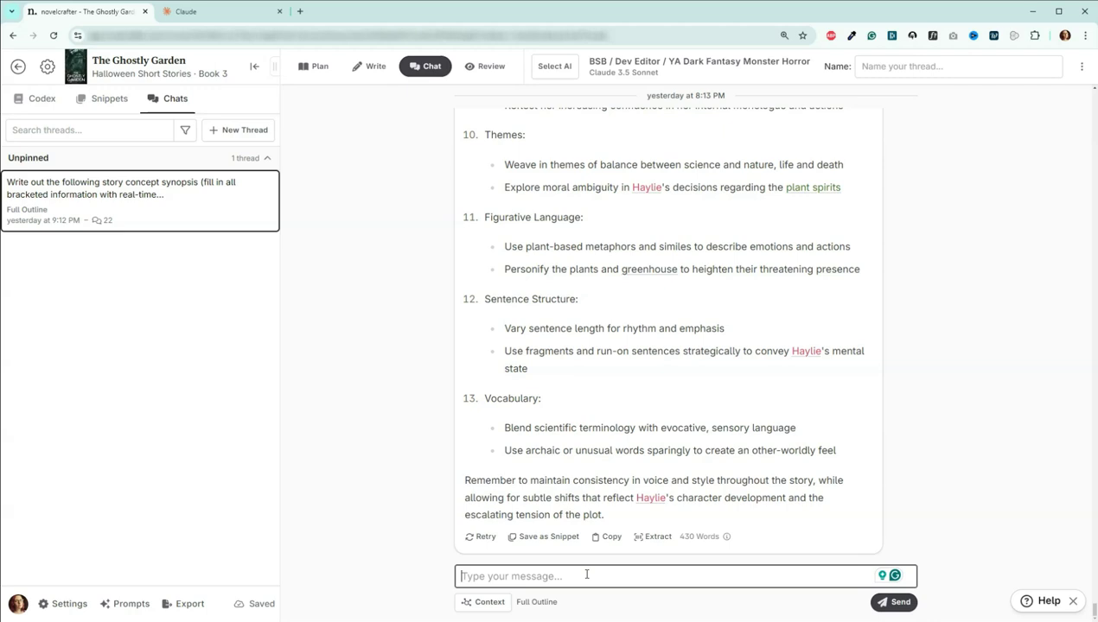
- Paste the request to format Haylie's internal monologue and plant-spirit dialogue into the message box
{"action": "left_click", "coordinate": [586, 574]}
{"action": "type", "text": "Please include in the Prose Style Guide how Haylie's internal monologue and communication with the plant spirits will be formatted. I want the internal monologue italicized so it stands out in the prose. How should the dialogue with the plant spirits be formatted?"}
{"action": "left_click", "coordinate": [304, 472]}
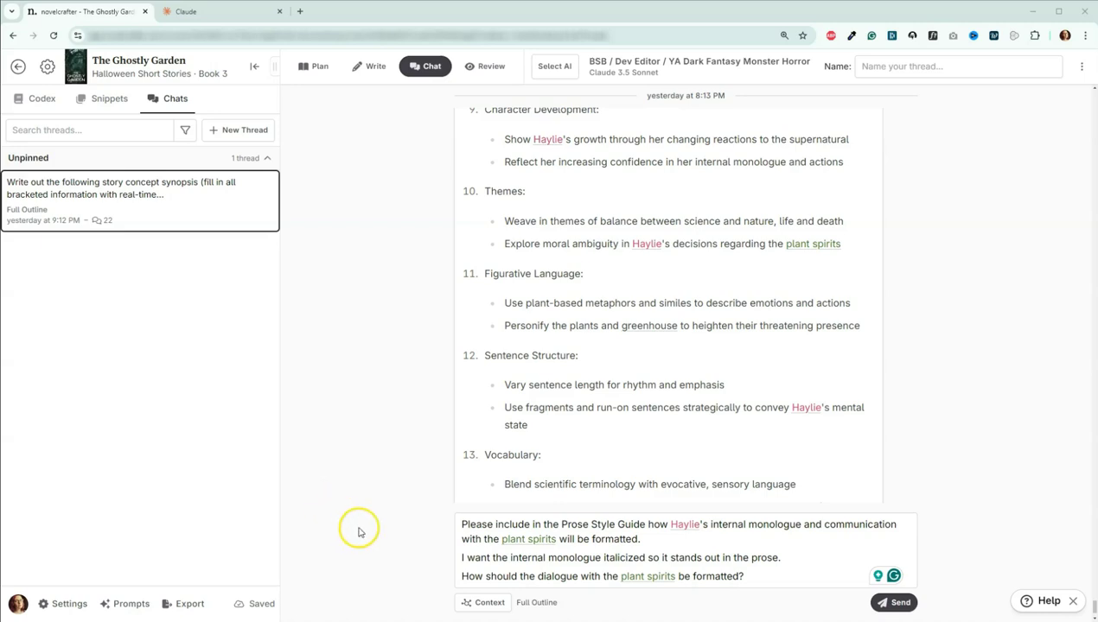
- Send the formatting request and read the reply's italic-monologue and '>' plant-spirit rules
{"action": "left_click", "coordinate": [888, 605]}
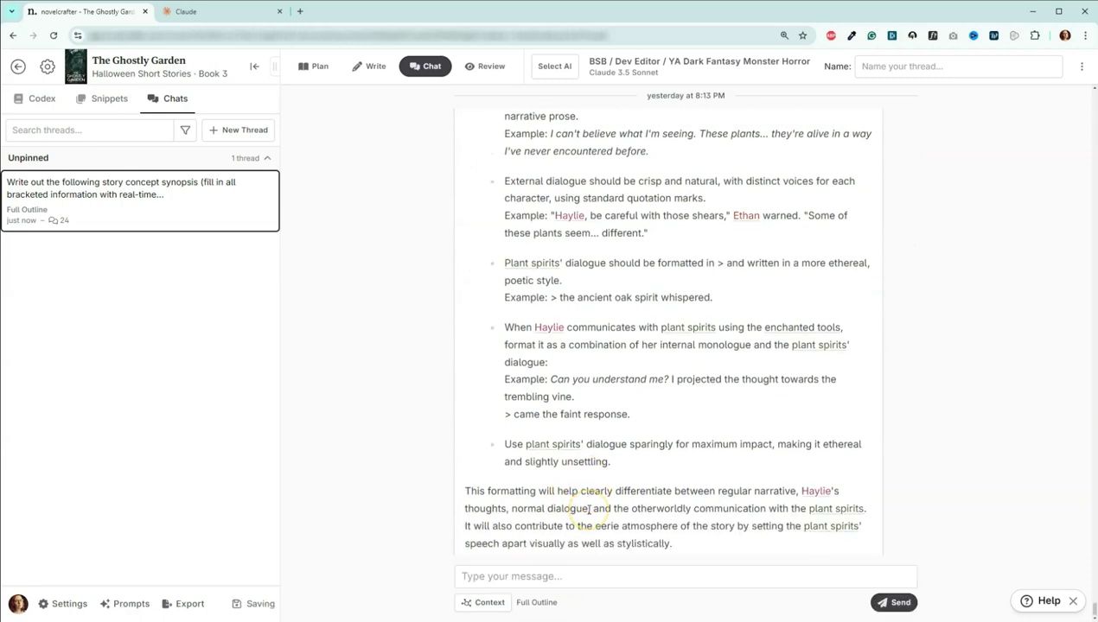
{"action": "scroll", "coordinate": [581, 407], "scroll_direction": "up", "scroll_amount": 3}
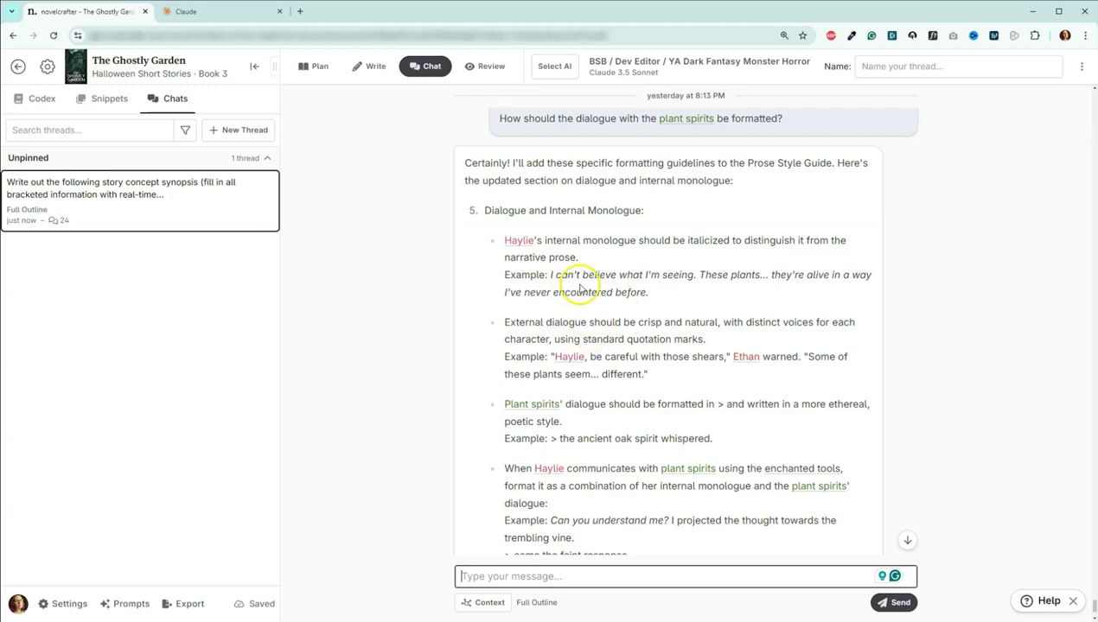
{"action": "scroll", "coordinate": [475, 316], "scroll_direction": "down", "scroll_amount": 1}
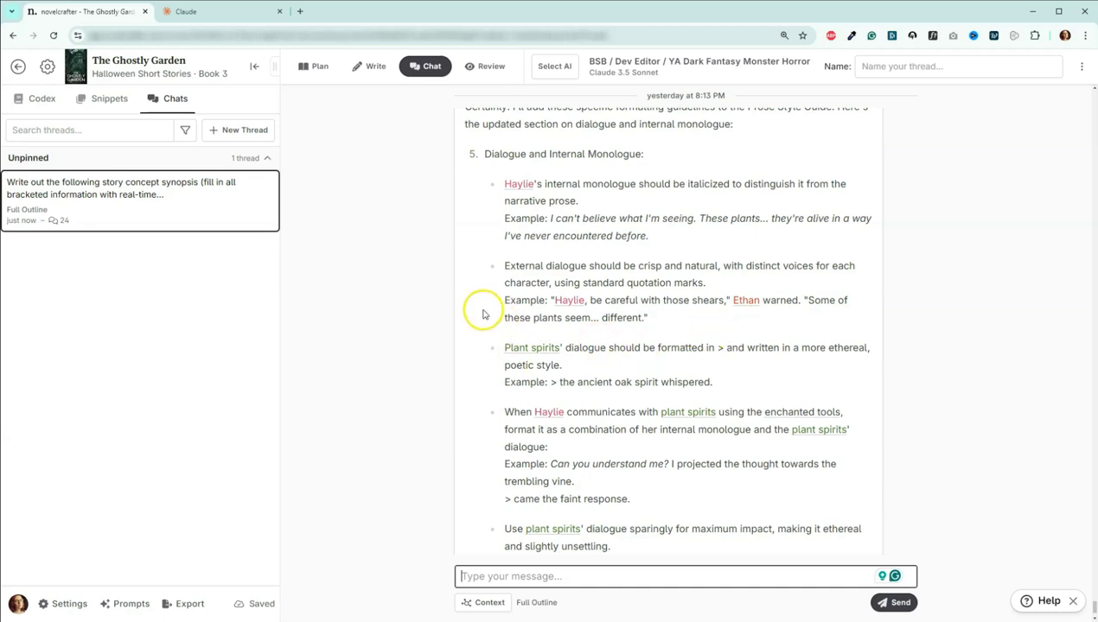
{"action": "scroll", "coordinate": [479, 313], "scroll_direction": "down", "scroll_amount": 1}
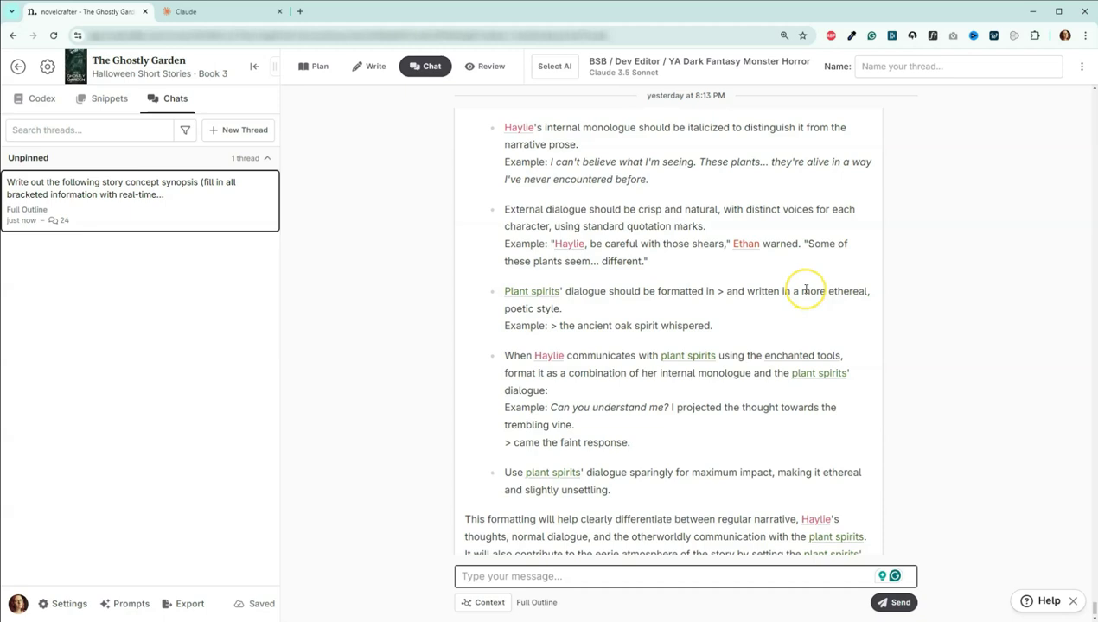
{"action": "scroll", "coordinate": [806, 292], "scroll_direction": "down", "scroll_amount": 1}
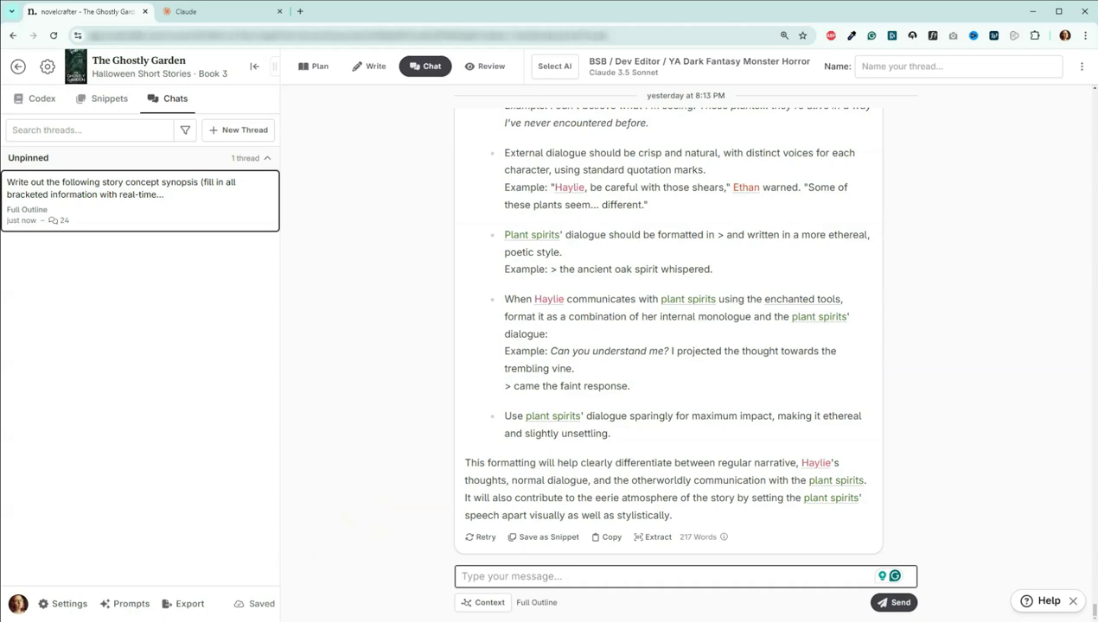
- Paste a follow-up asking for italic single-quote telepathy and action beats instead of dialogue tags
{"action": "type", "text": "I'm not too fond of the formatting from the plant spirits as it is above. I'd also like to ensure that the entire telepathic discussion is formatted similarly for Haylie and the plant spirits. Why don't we use a single quote and italicize it? Also, for the external dialogue, I would like to use action beats (small actions or descriptions of the character placed before or after the dialogue that indicate who is speaking without needing a dialogue tag) instead of dialogue tags."}
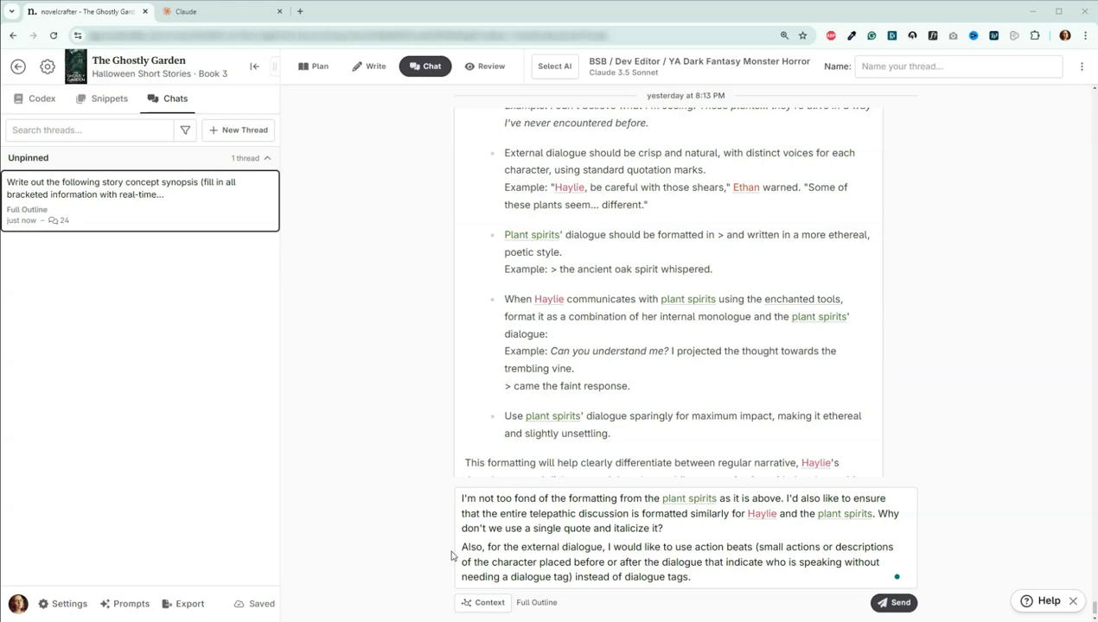
{"action": "left_click", "coordinate": [451, 556]}
{"action": "left_click", "coordinate": [595, 581]}
- Send the follow-up and read the revised Dialogue and Internal Monologue section
{"action": "left_click", "coordinate": [895, 605]}
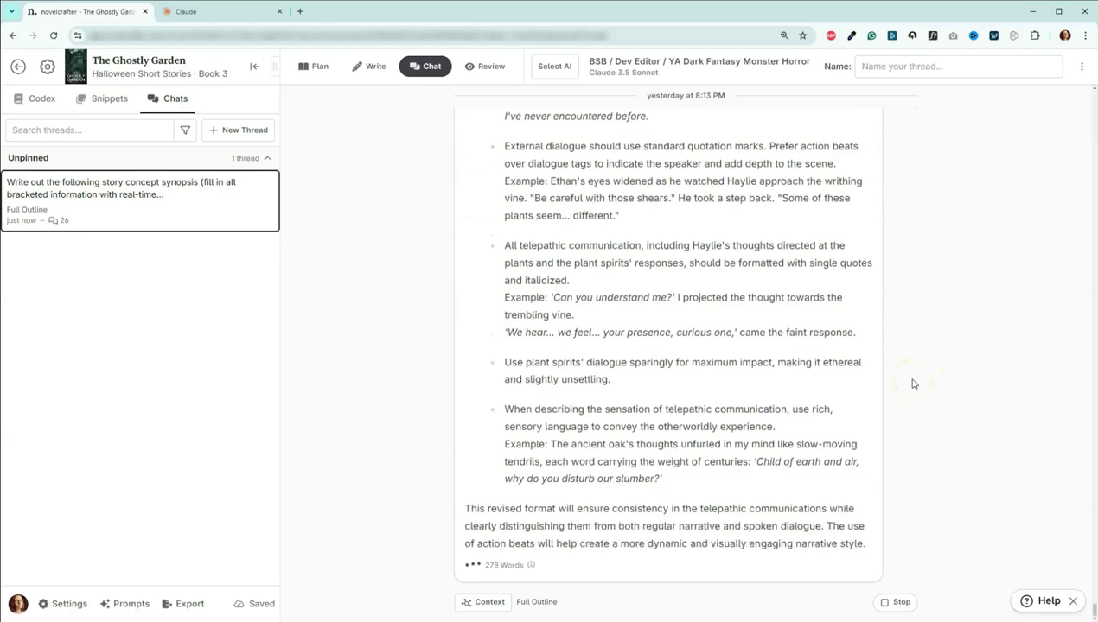
{"action": "scroll", "coordinate": [882, 344], "scroll_direction": "up", "scroll_amount": 3}
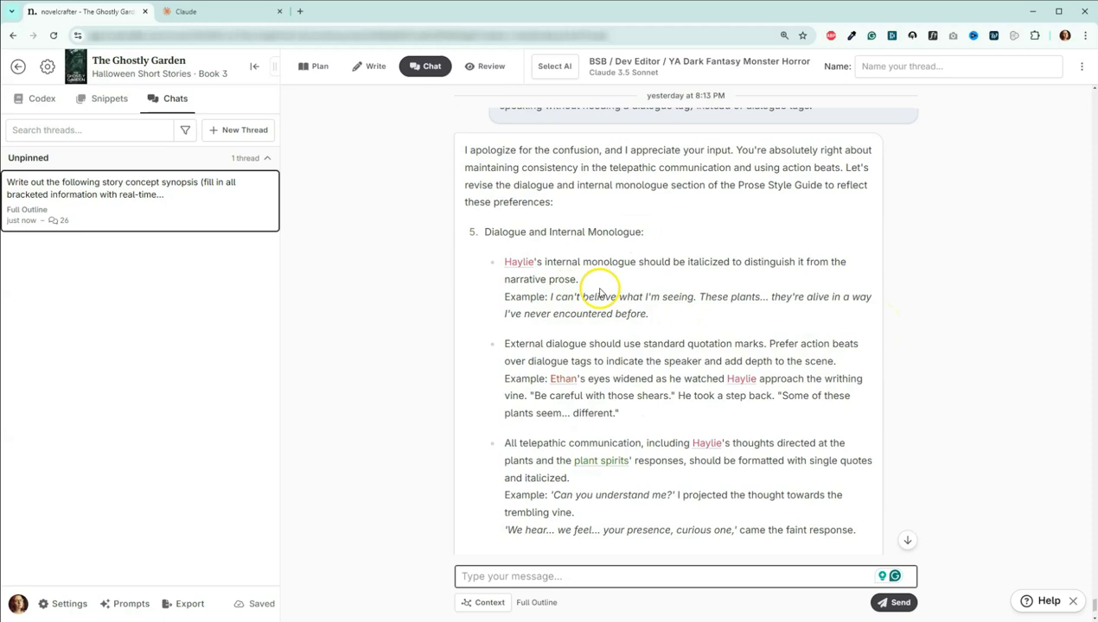
{"action": "scroll", "coordinate": [485, 323], "scroll_direction": "down", "scroll_amount": 1}
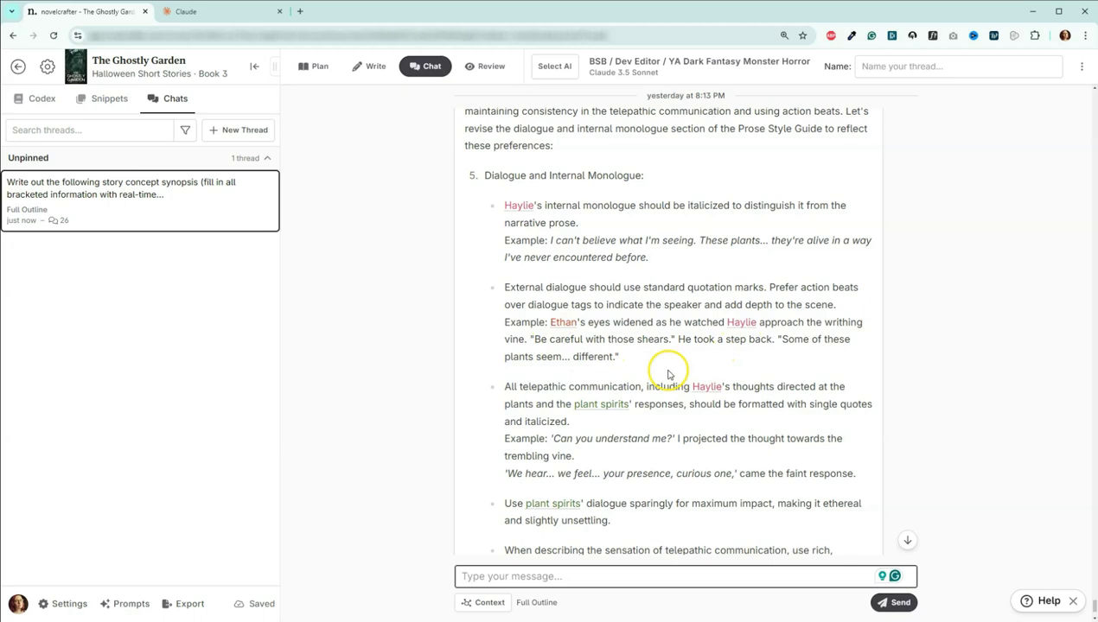
{"action": "scroll", "coordinate": [490, 380], "scroll_direction": "down", "scroll_amount": 1}
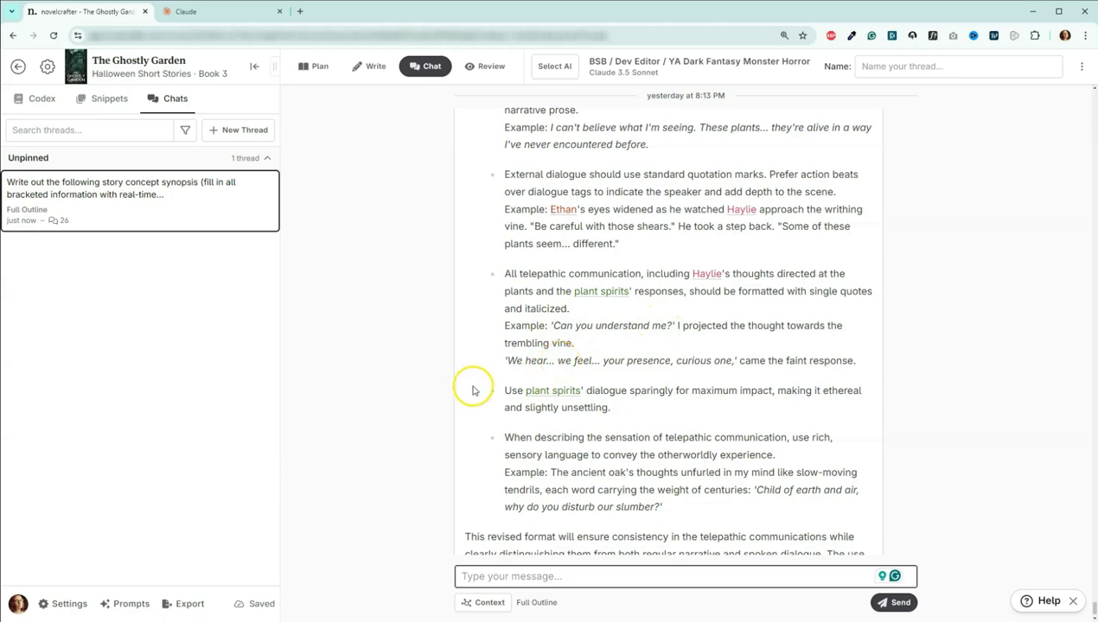
{"action": "scroll", "coordinate": [473, 391], "scroll_direction": "down", "scroll_amount": 2}
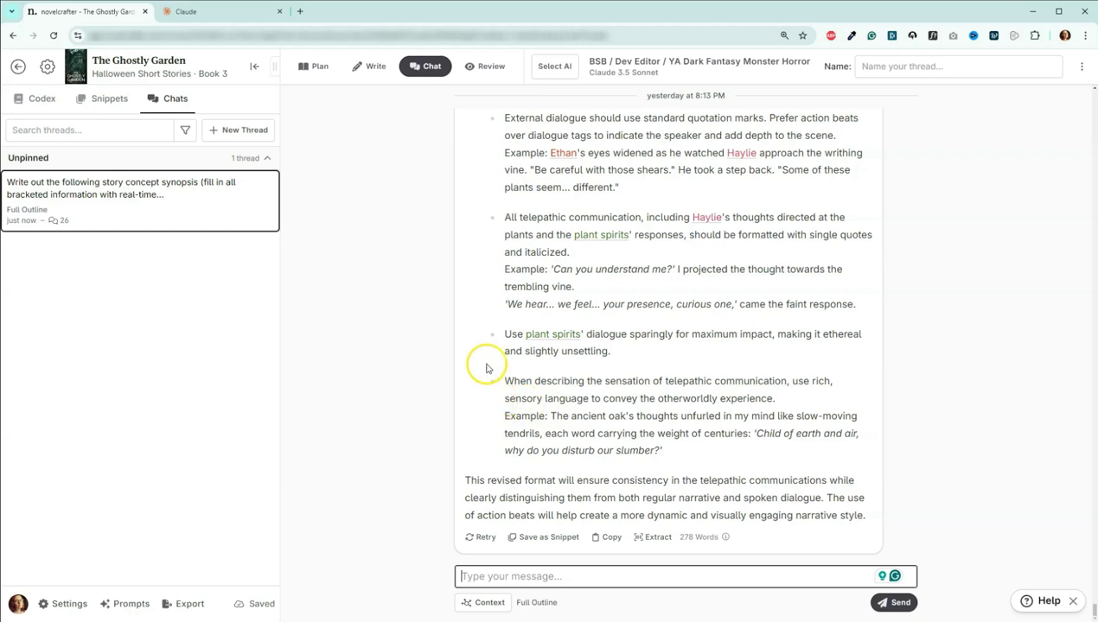
{"action": "scroll", "coordinate": [432, 415], "scroll_direction": "up", "scroll_amount": 3}
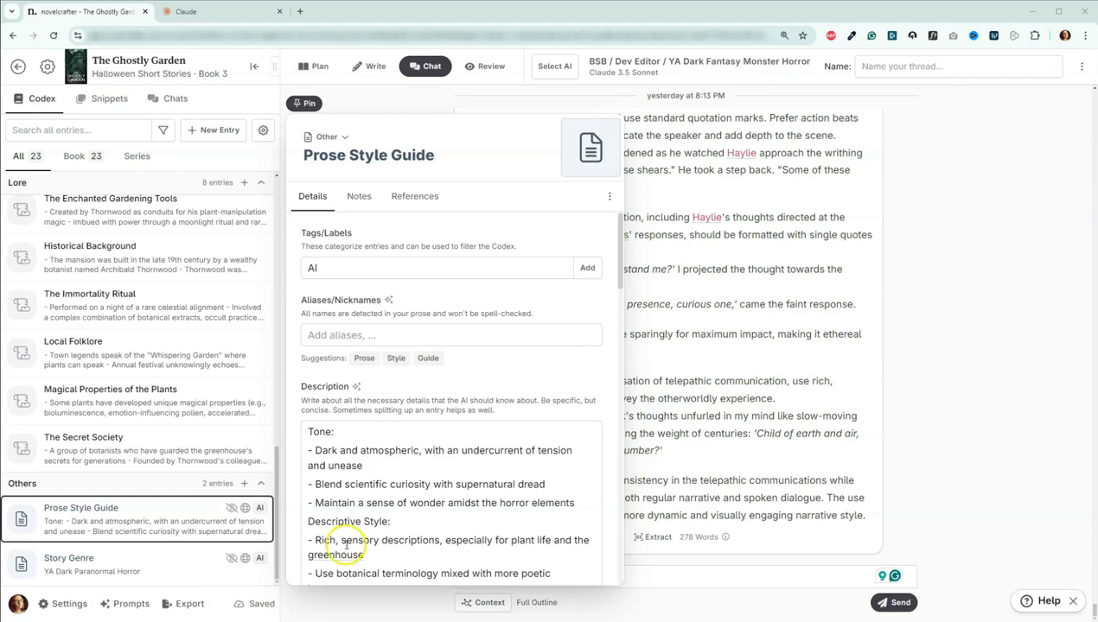
- Read the Prose Style Guide's revised telepathy and action-beat rules, then close the entry
{"action": "scroll", "coordinate": [411, 488], "scroll_direction": "down", "scroll_amount": 4}
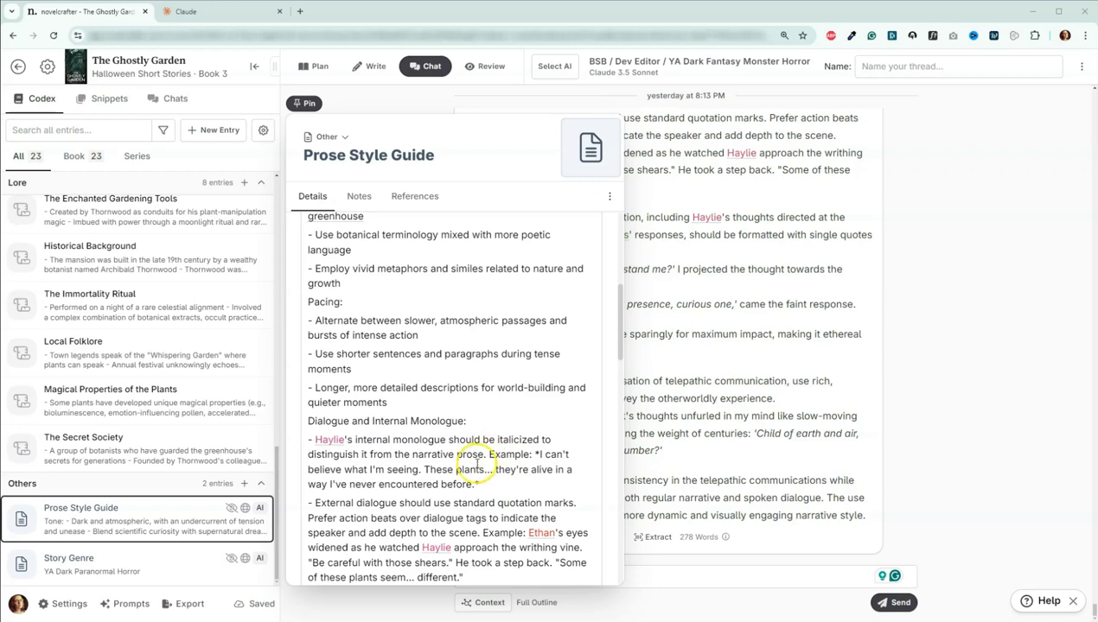
{"action": "scroll", "coordinate": [517, 454], "scroll_direction": "down", "scroll_amount": 5}
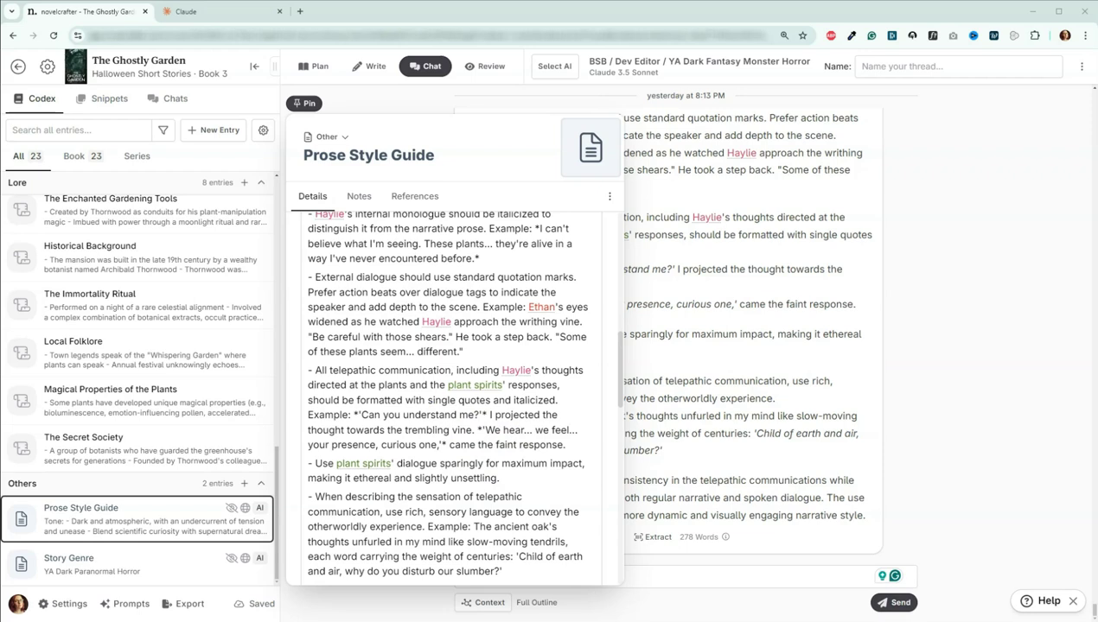
{"action": "left_click", "coordinate": [159, 533]}
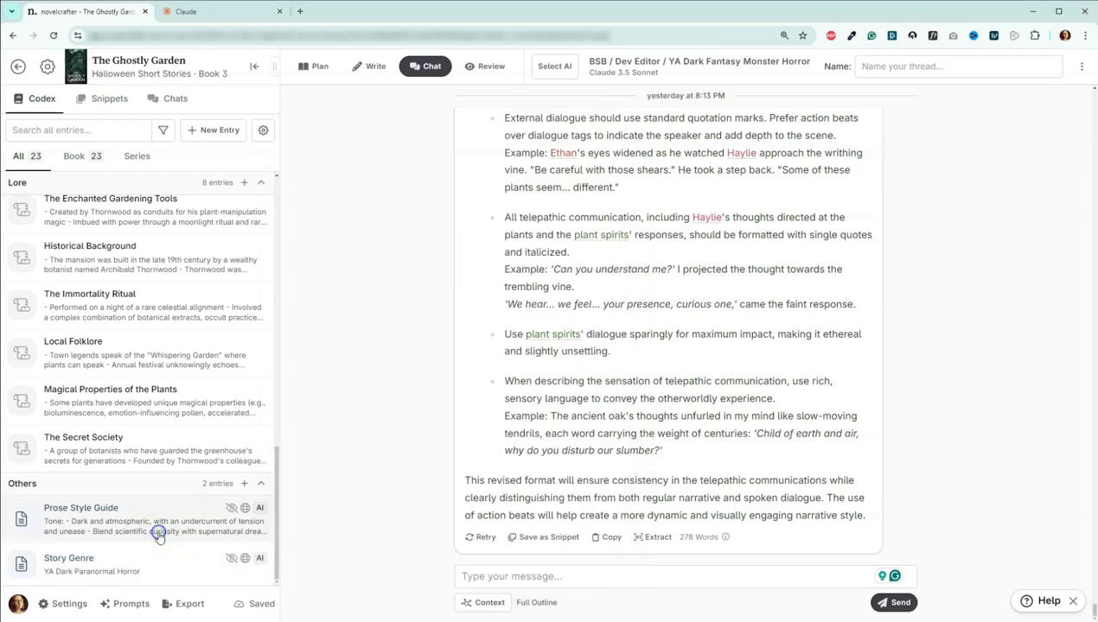
- Scroll up and click around the chat thread, placing the cursor in the message box
{"action": "scroll", "coordinate": [173, 447], "scroll_direction": "up", "scroll_amount": 12}
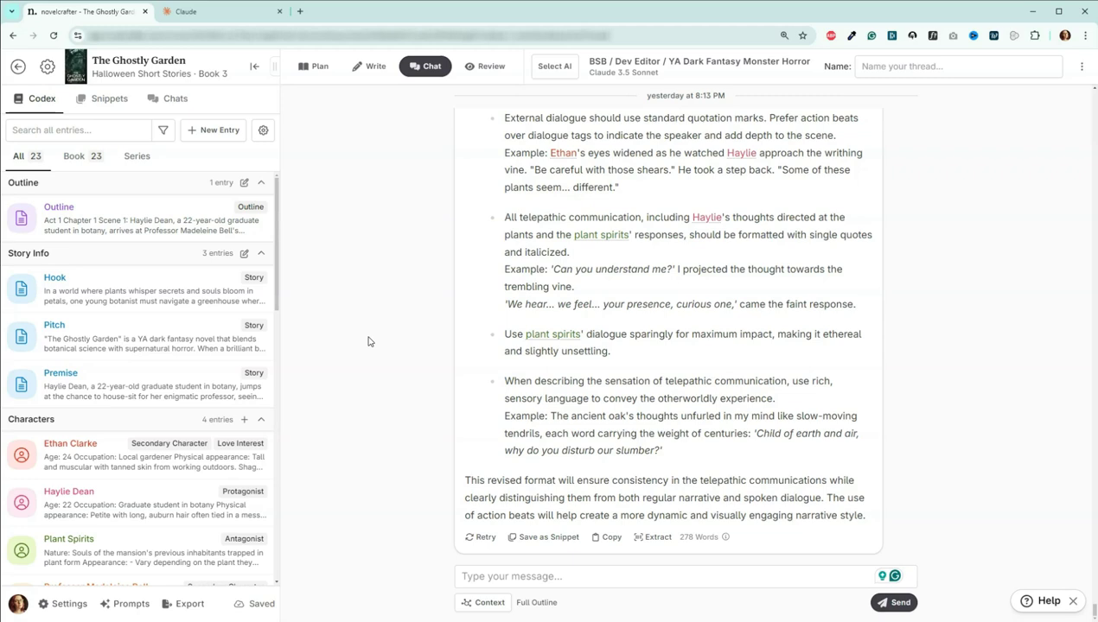
{"action": "left_click", "coordinate": [351, 369]}
{"action": "left_click", "coordinate": [373, 352]}
{"action": "left_click", "coordinate": [386, 369]}
{"action": "left_click", "coordinate": [416, 366]}
{"action": "left_click", "coordinate": [432, 344]}
{"action": "left_click", "coordinate": [492, 576]}
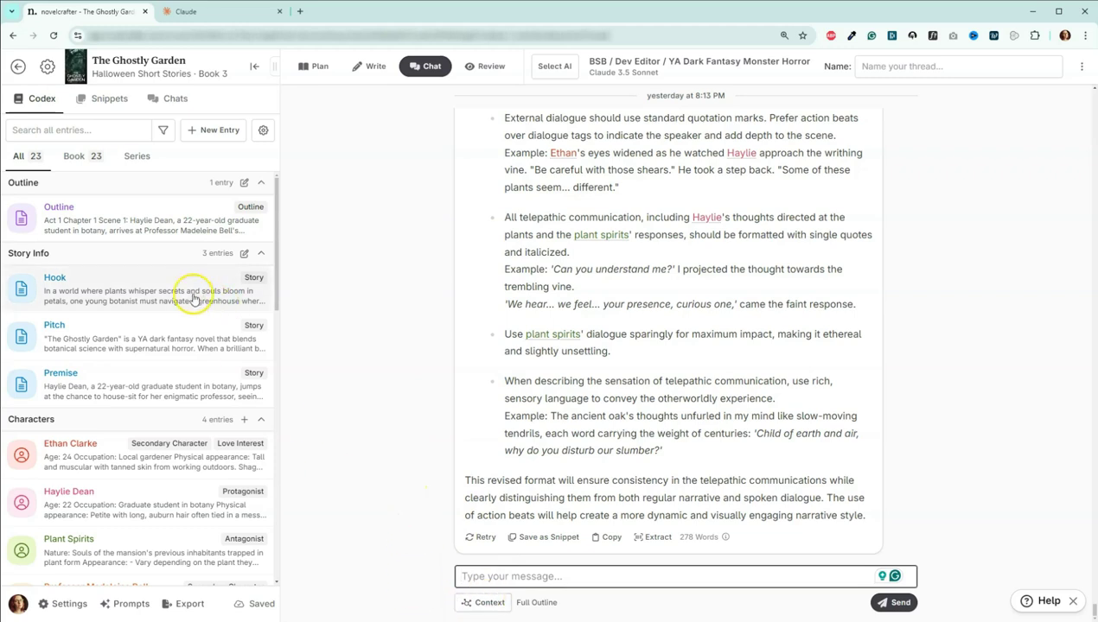
- Open and close the Outline entry, then switch the sidebar to the chat threads
{"action": "left_click", "coordinate": [140, 221]}
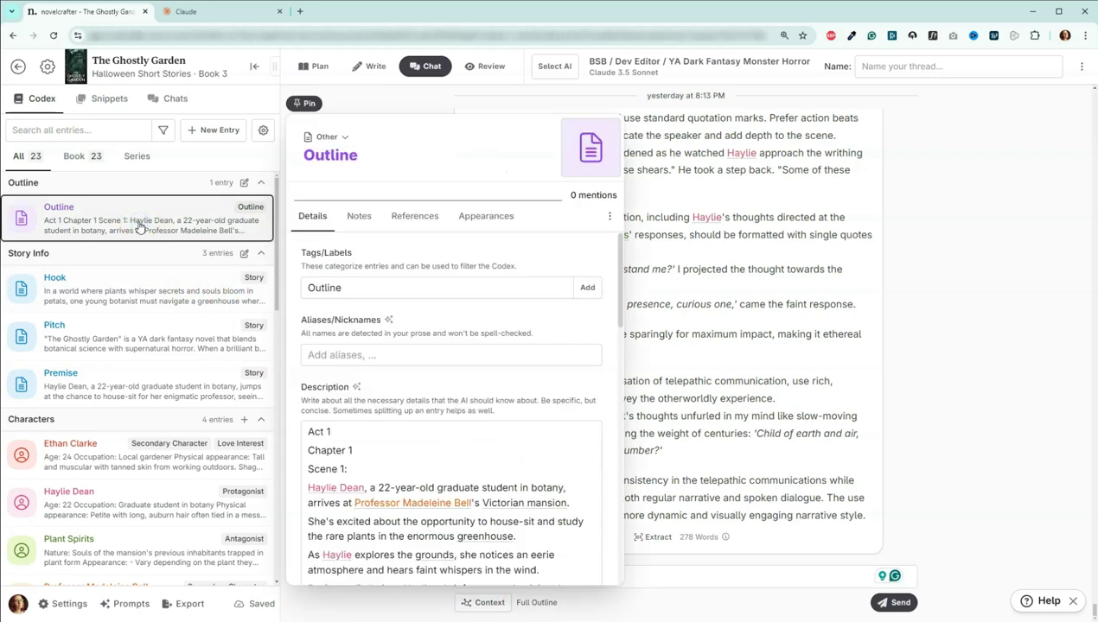
{"action": "scroll", "coordinate": [442, 453], "scroll_direction": "down", "scroll_amount": 3}
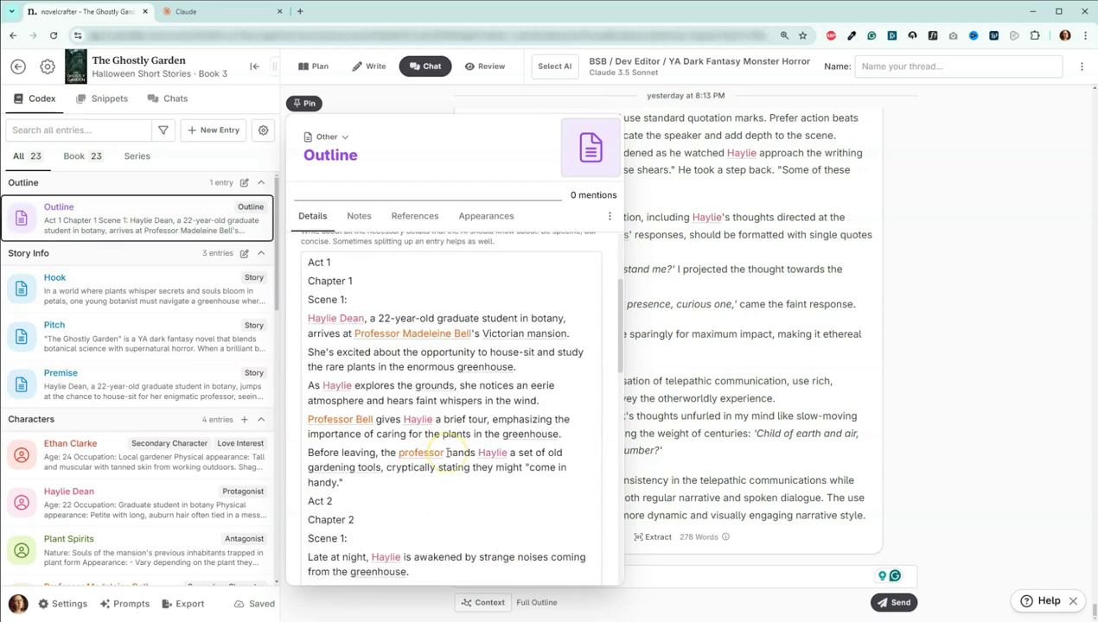
{"action": "left_click", "coordinate": [279, 256]}
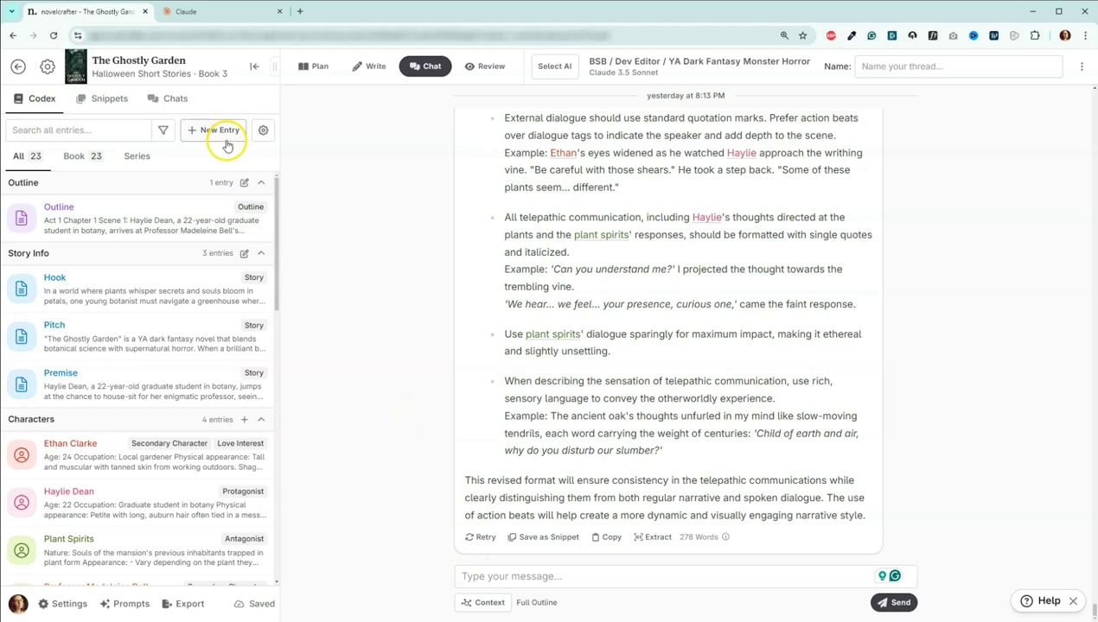
{"action": "left_click", "coordinate": [179, 102]}
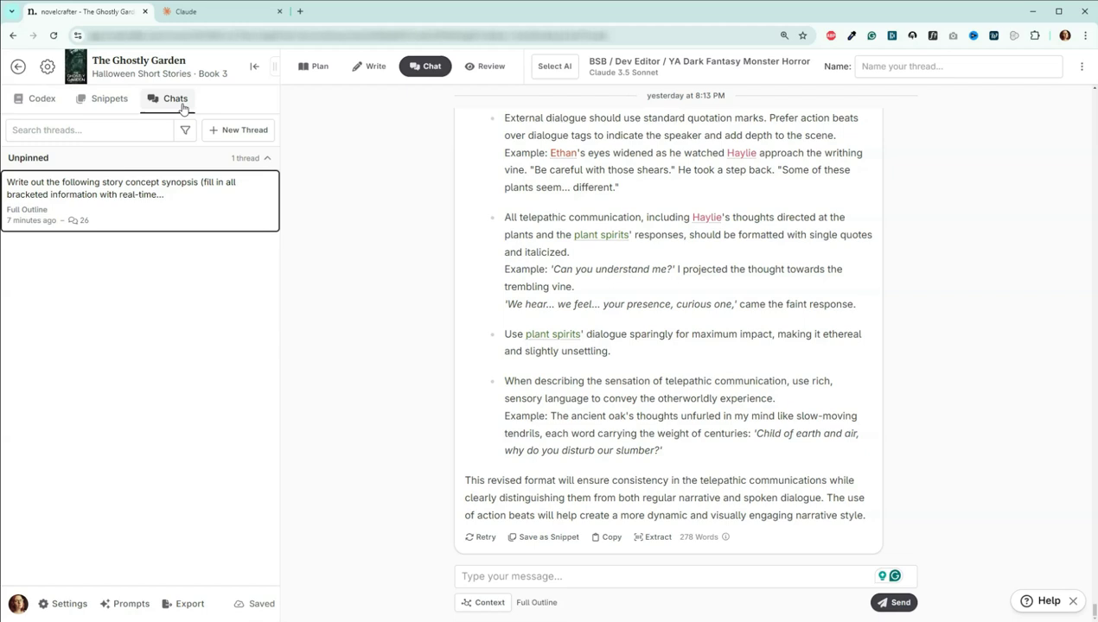
- Copy the whole story concept synopsis thread to the clipboard as Markdown
{"action": "left_click", "coordinate": [171, 201]}
{"action": "scroll", "coordinate": [563, 478], "scroll_direction": "up", "scroll_amount": 7}
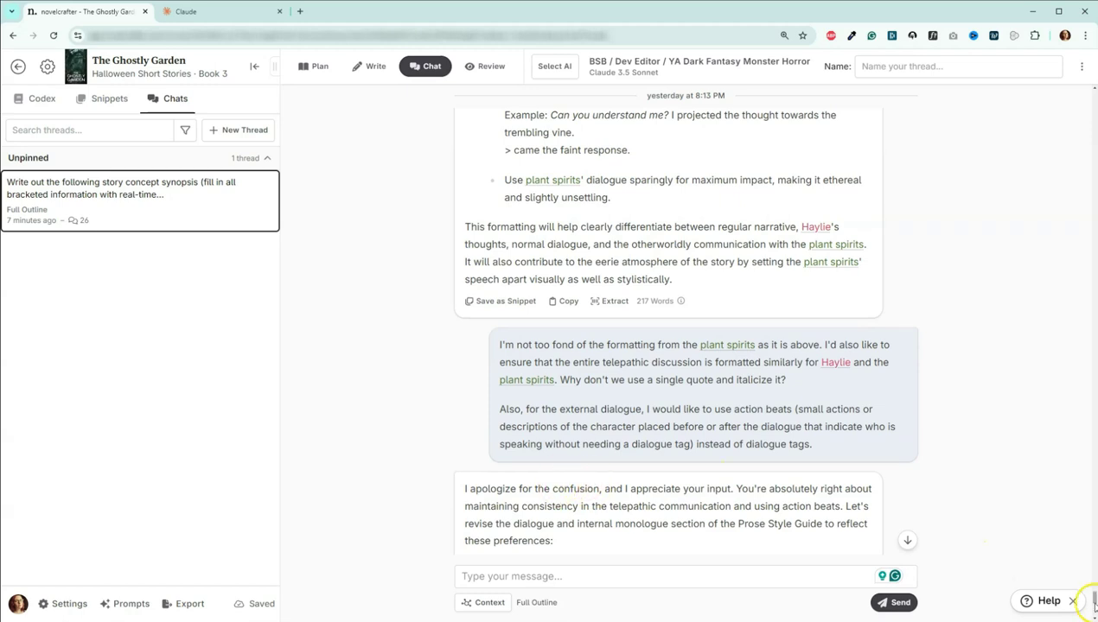
{"action": "left_click_drag", "start_coordinate": [1093, 601], "coordinate": [1093, 89]}
{"action": "left_click", "coordinate": [1079, 67]}
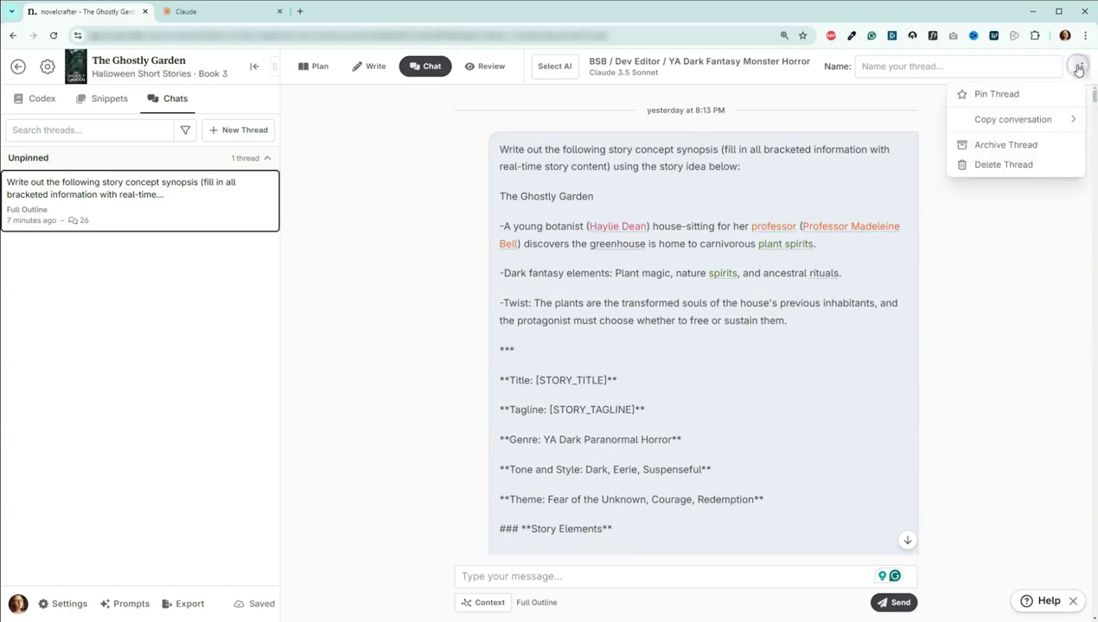
{"action": "left_click", "coordinate": [1037, 120]}
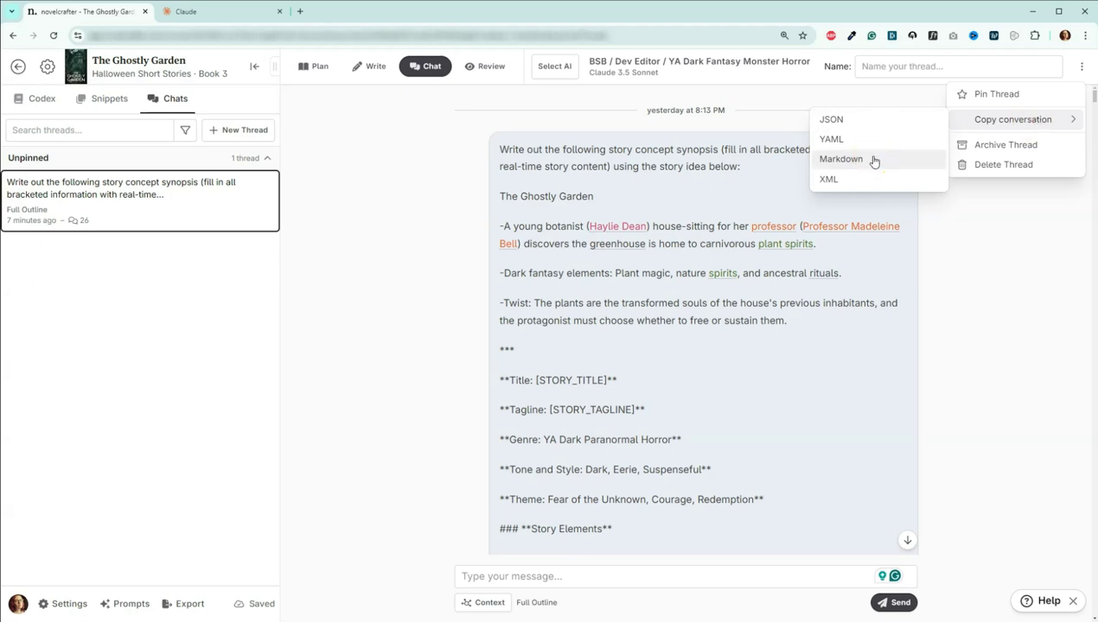
{"action": "left_click", "coordinate": [874, 160]}
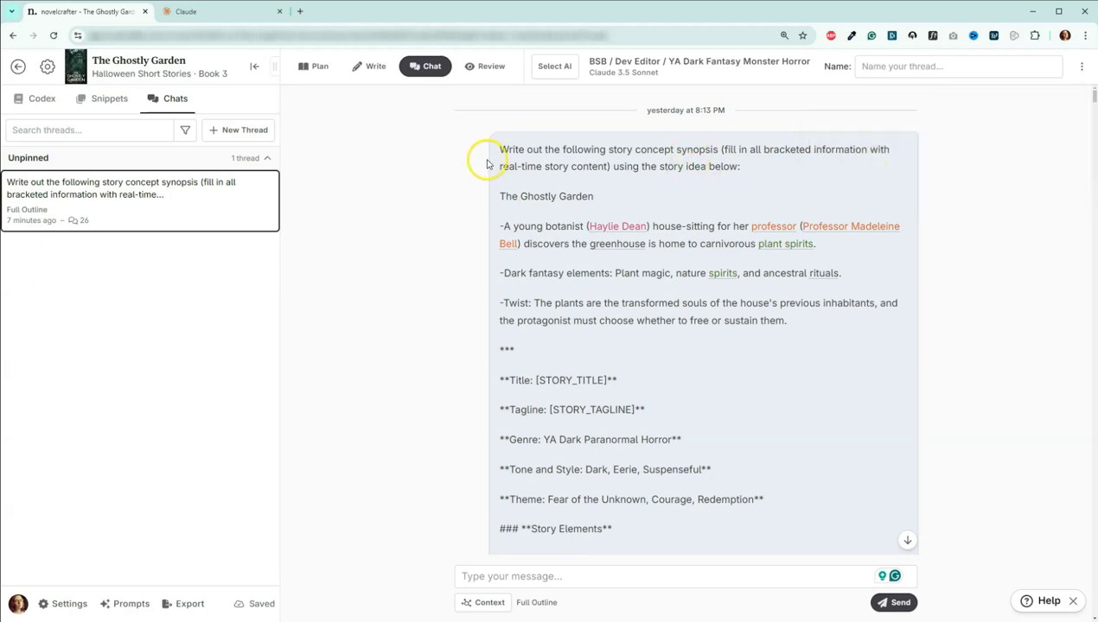
- Paste the copied conversation into a new Claude prompt as an attached file
{"action": "left_click", "coordinate": [209, 12]}
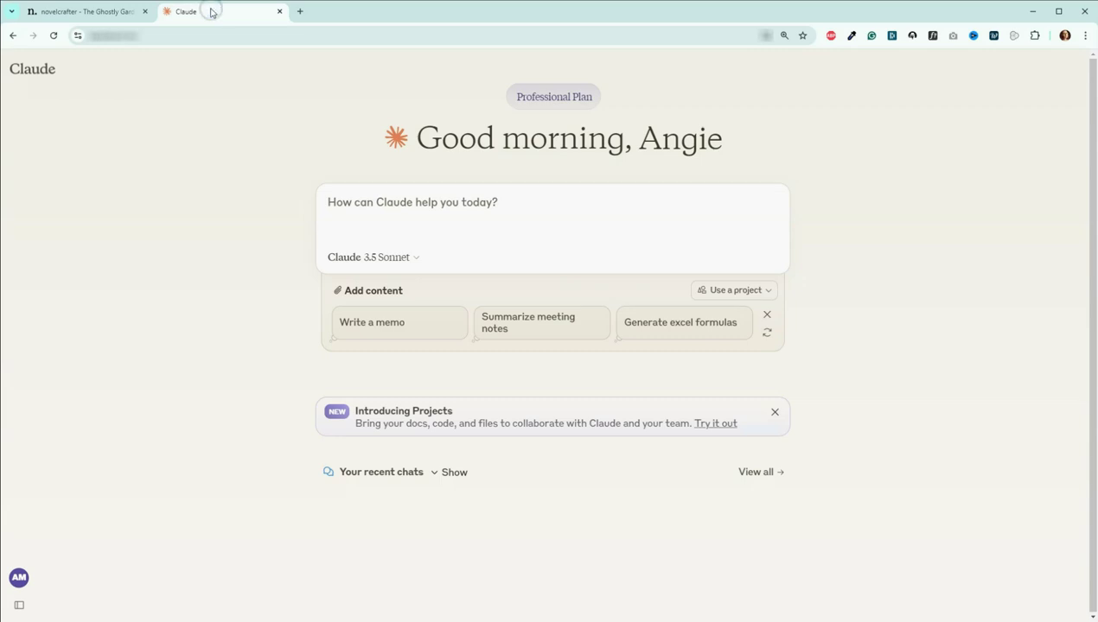
{"action": "left_click", "coordinate": [363, 207]}
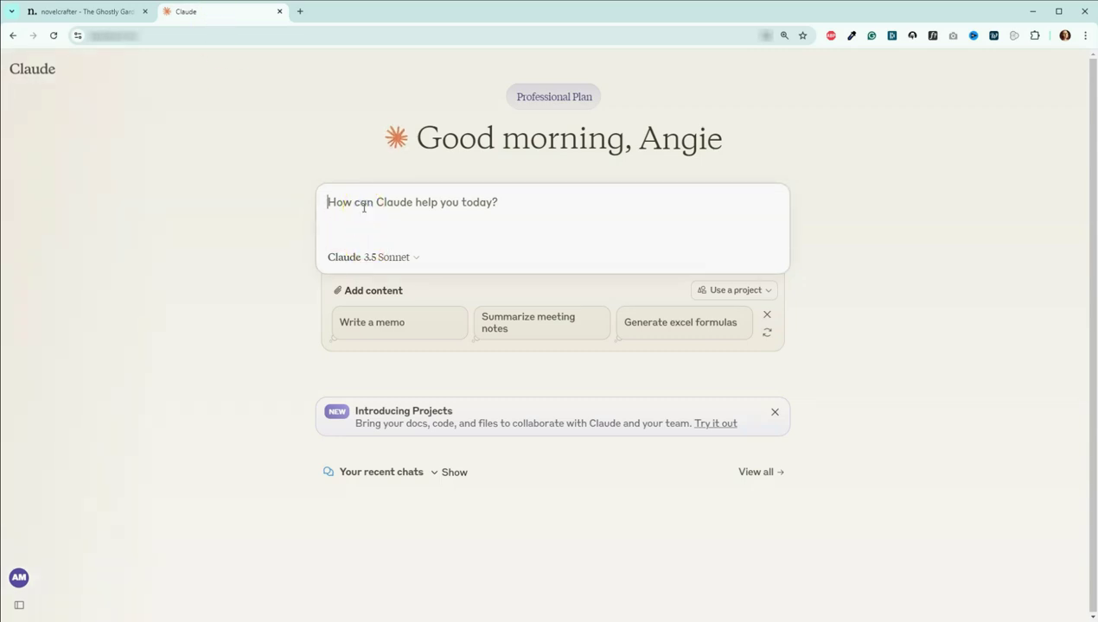
{"action": "key", "text": "ctrl+v"}
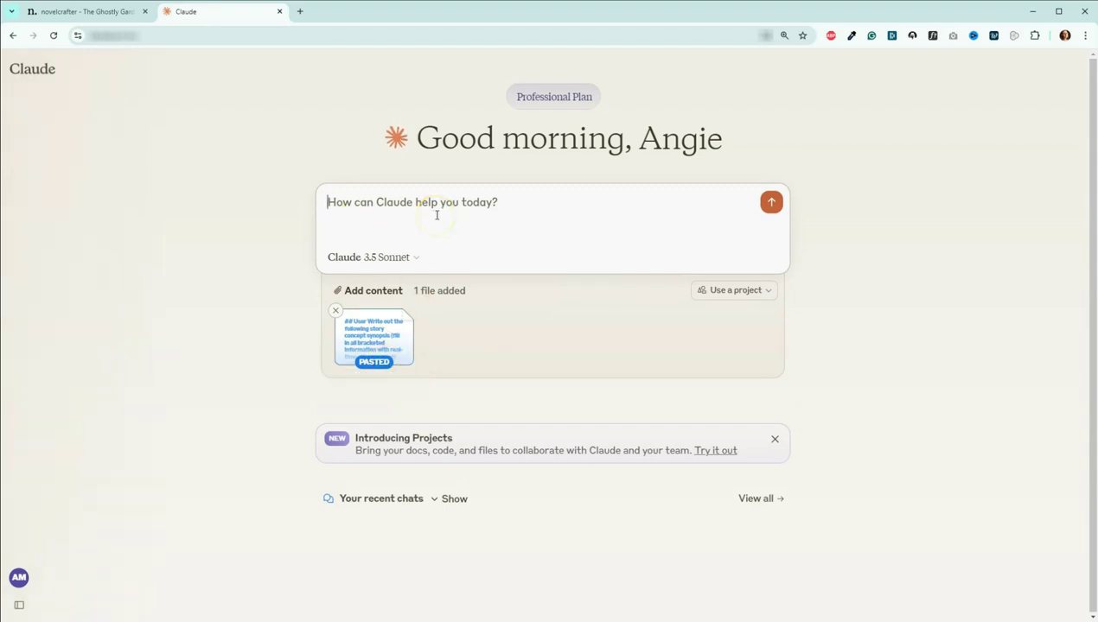
- Show the Novelcrafter Codex entries again, then return to Claude
{"action": "left_click", "coordinate": [108, 11]}
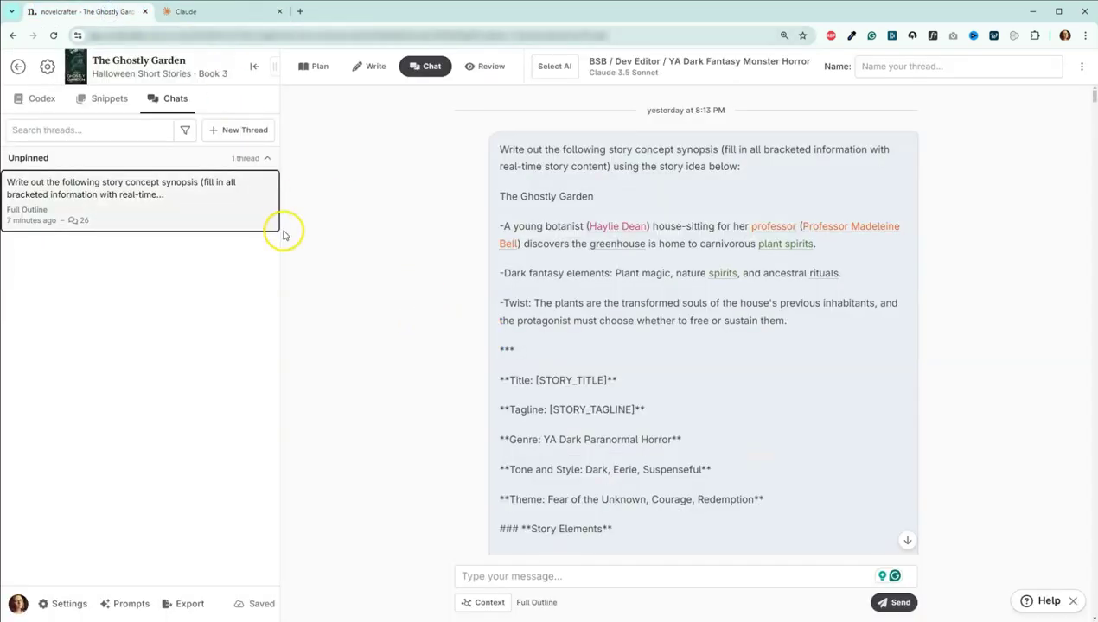
{"action": "left_click", "coordinate": [48, 102]}
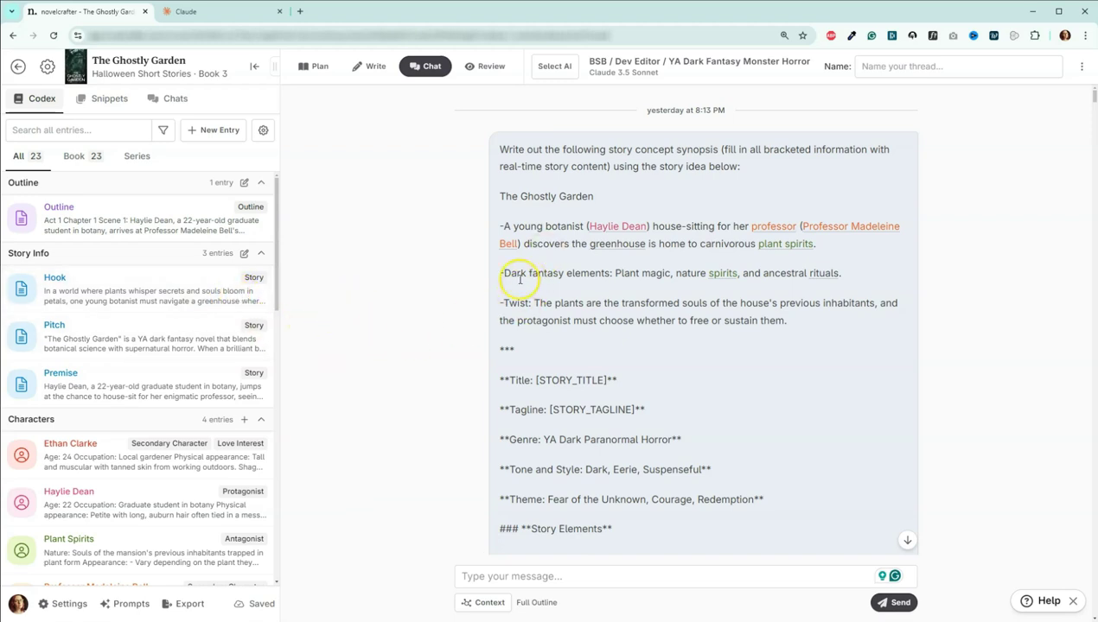
{"action": "left_click", "coordinate": [217, 13]}
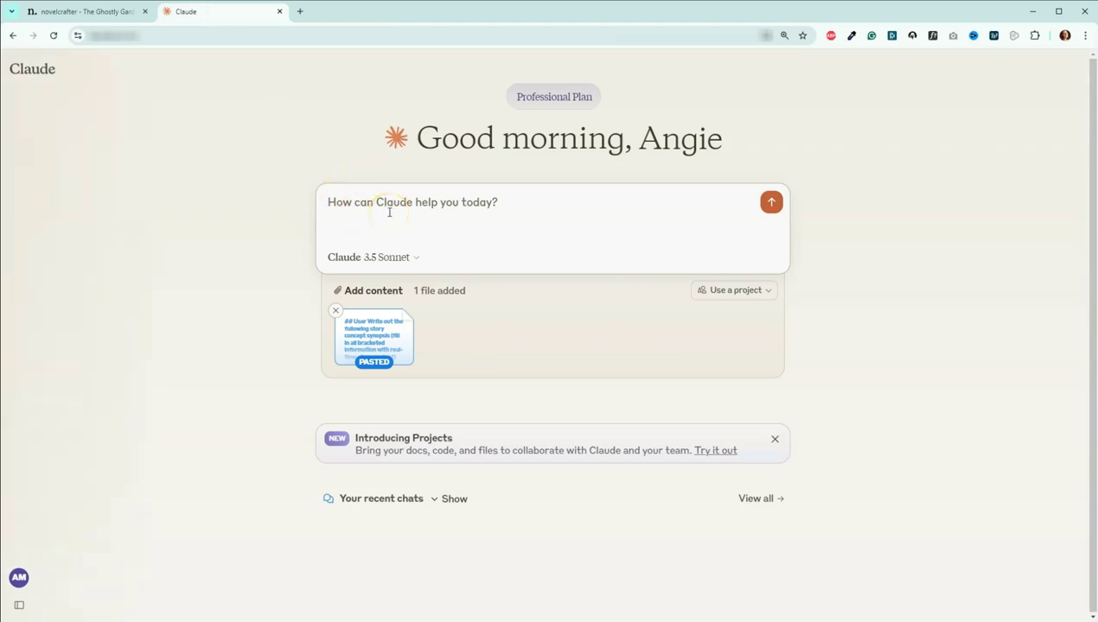
- Select the full Outline codex description in Novelcrafter for copying, then return to Claude's prompt box
{"action": "left_click", "coordinate": [91, 12]}
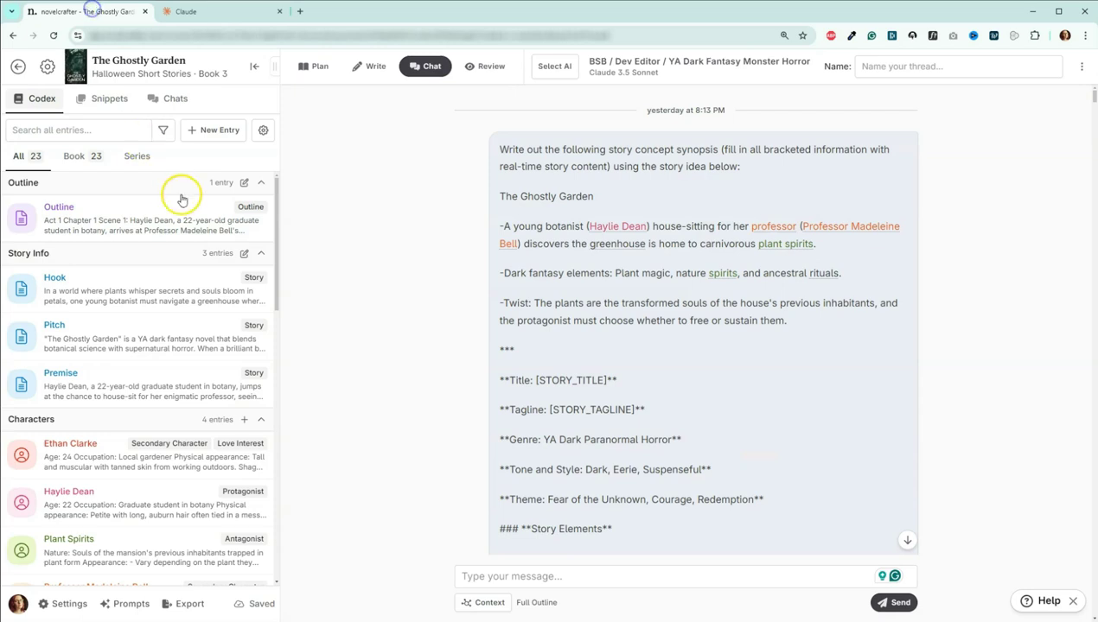
{"action": "left_click", "coordinate": [141, 227]}
{"action": "left_click", "coordinate": [457, 441]}
{"action": "key", "text": "ctrl+a"}
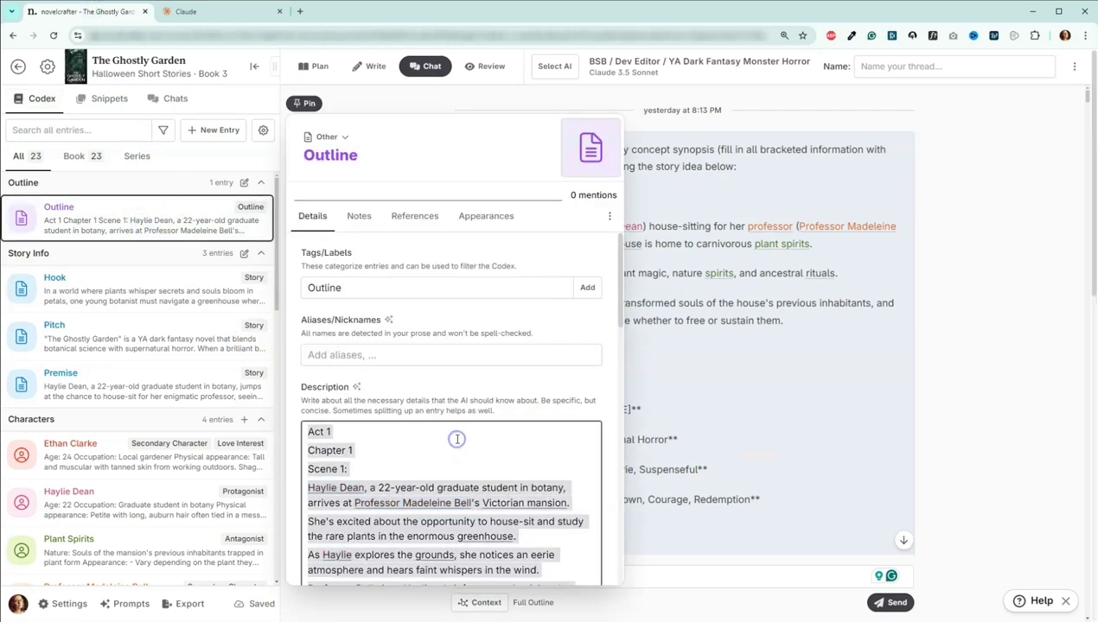
{"action": "left_click", "coordinate": [246, 12]}
{"action": "left_click", "coordinate": [449, 208]}
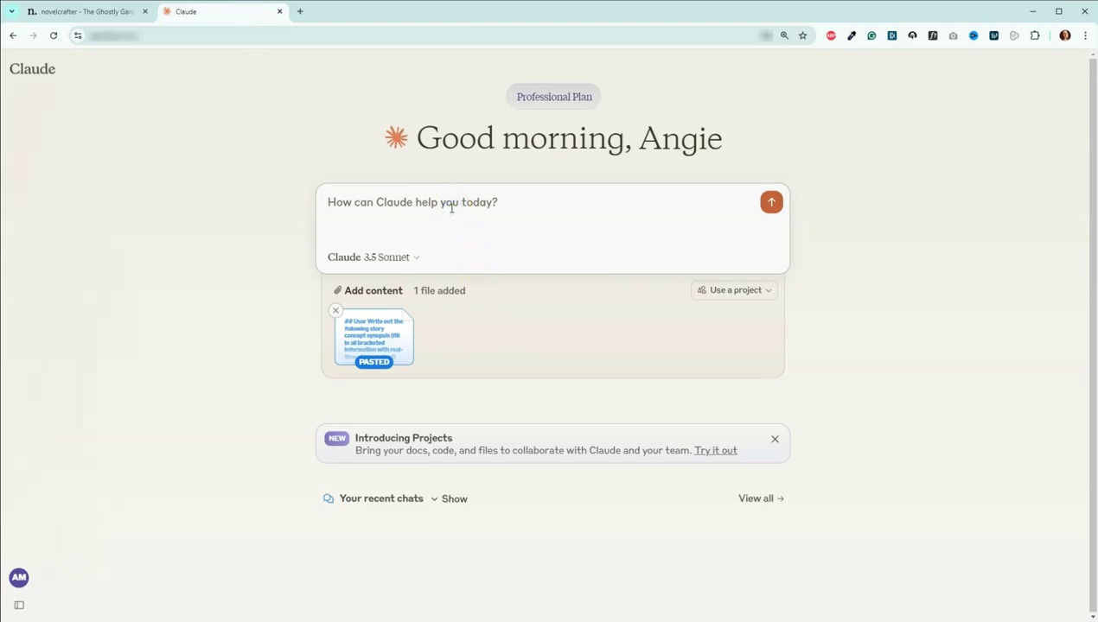
- Write the request asking for ideas on how to include the character Ethan in the discussed story
{"action": "type", "text": "T"}
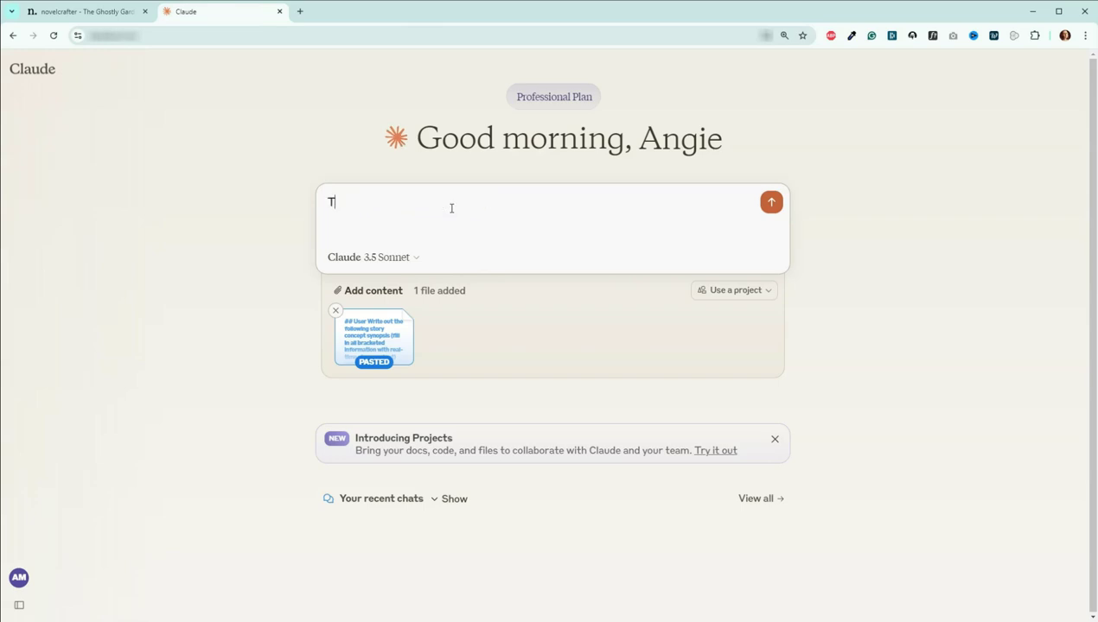
{"action": "type", "text": "ake a look at t"}
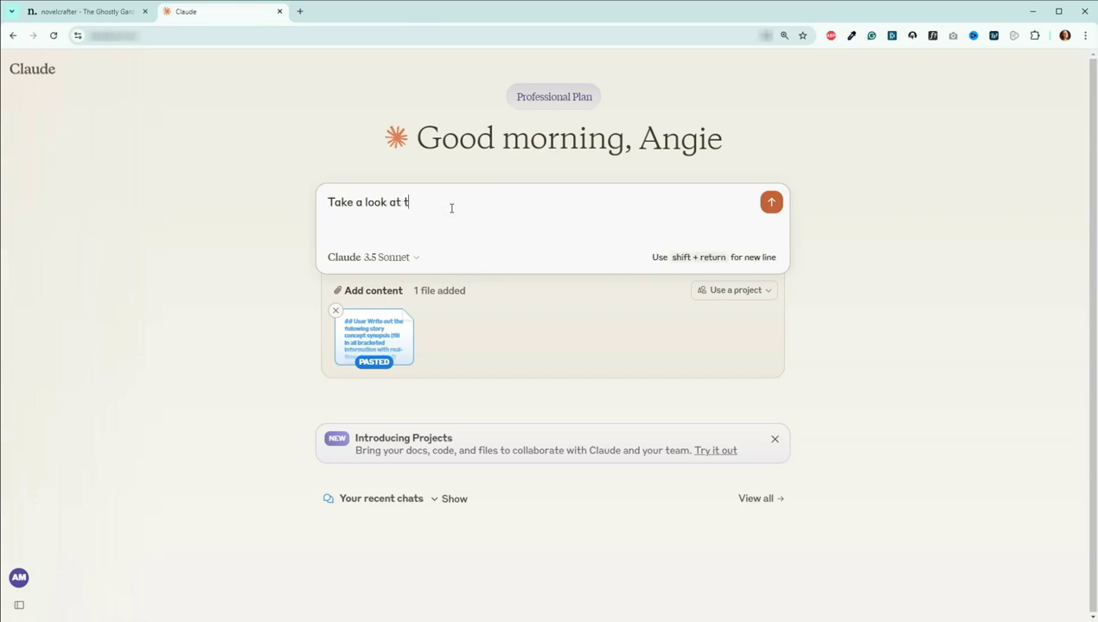
{"action": "type", "text": "his outline for the story we'r"}
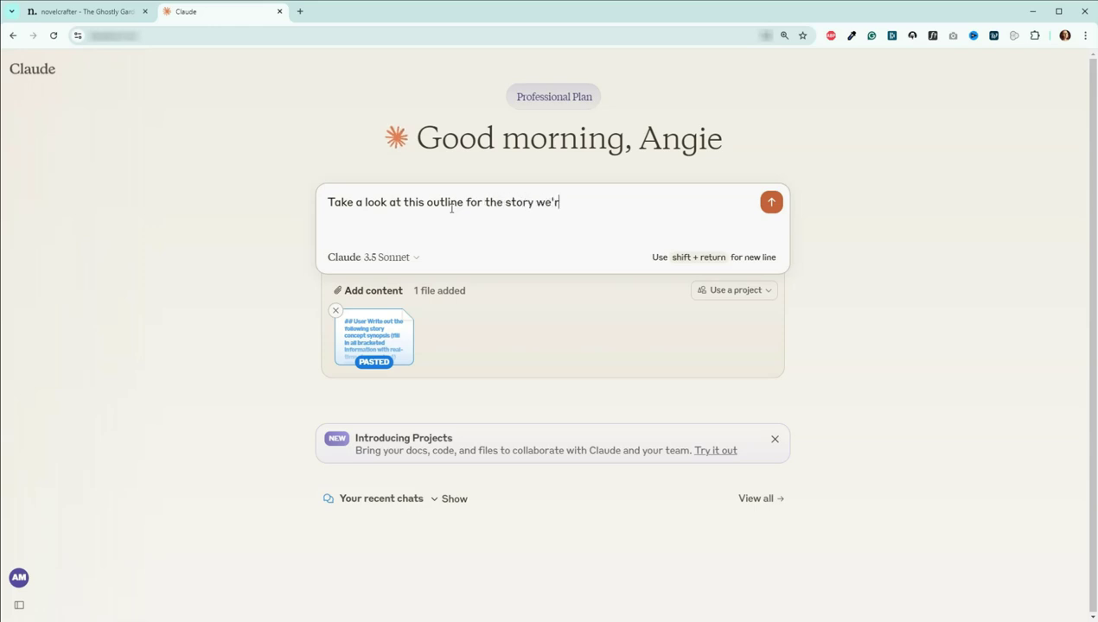
{"action": "key", "text": "BackSpace"}
{"action": "type", "text": "ve discussed and"}
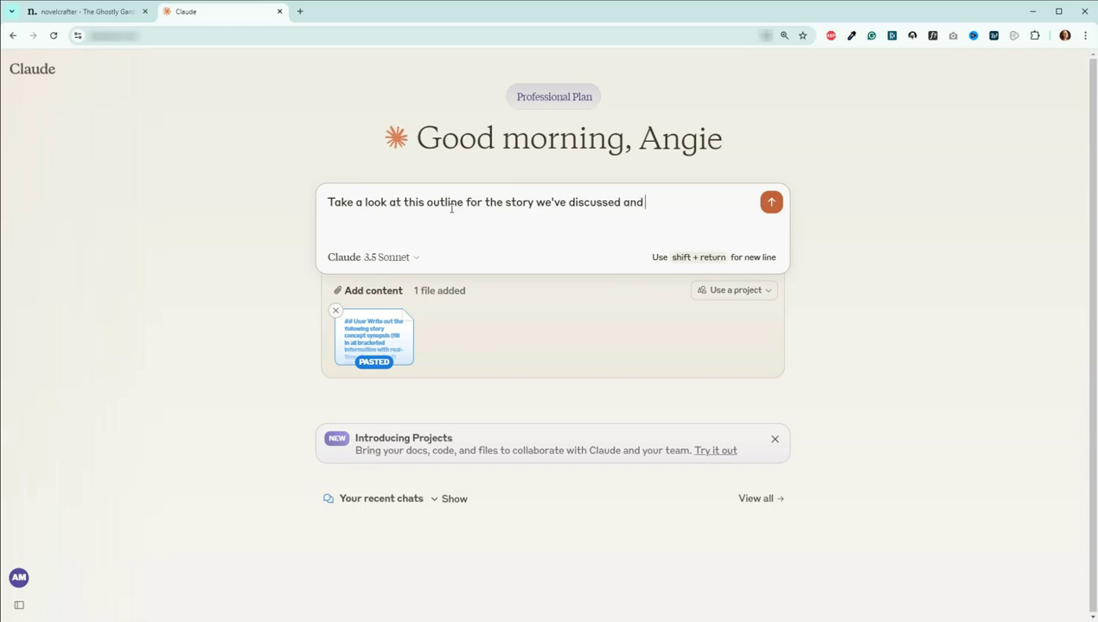
{"action": "type", "text": " give me some ideas"}
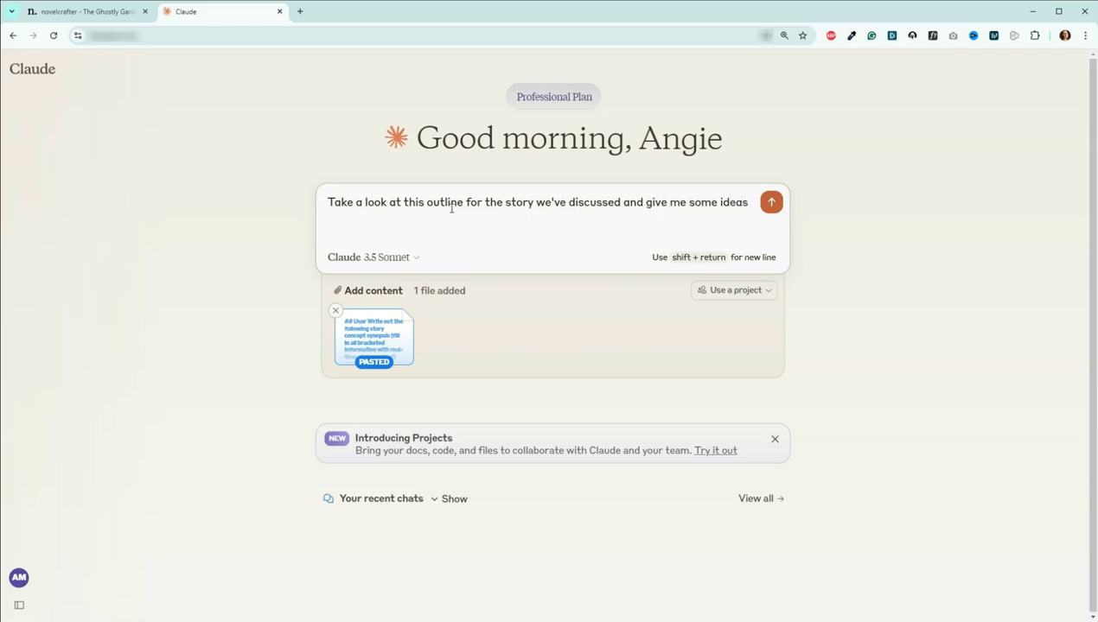
{"action": "type", "text": " for how we could incl"}
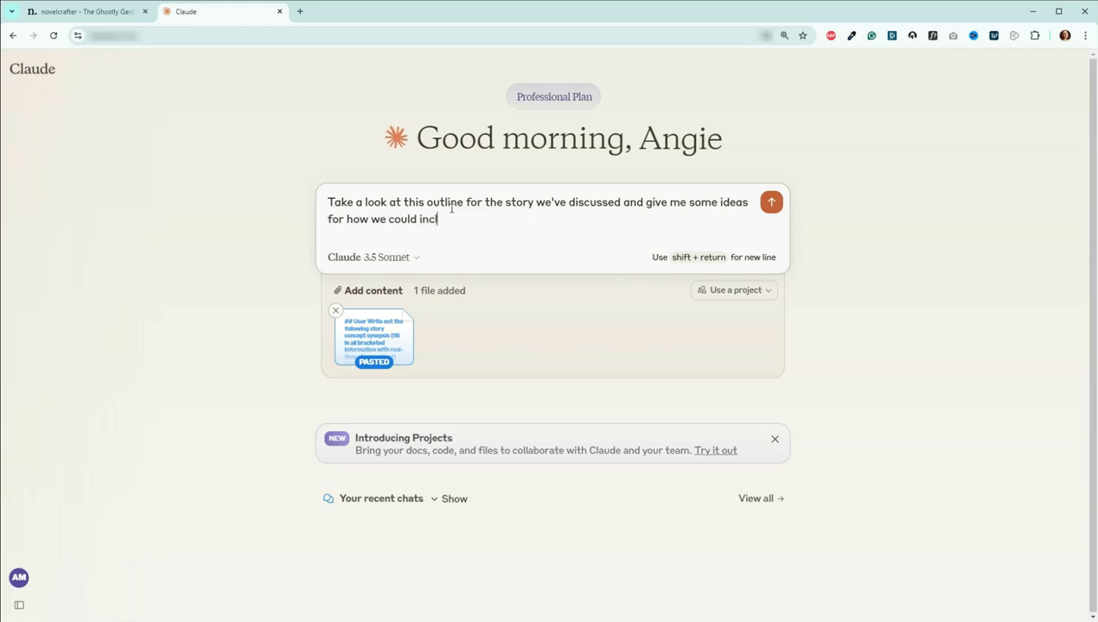
{"action": "type", "text": "ude the character Ethan"}
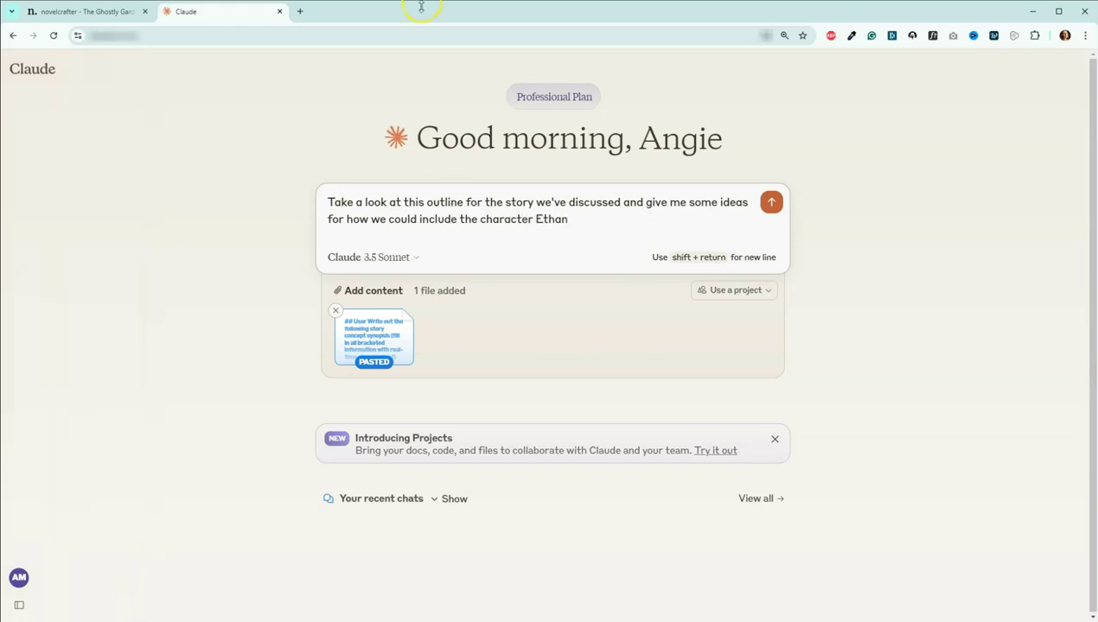
{"action": "left_click", "coordinate": [96, 11]}
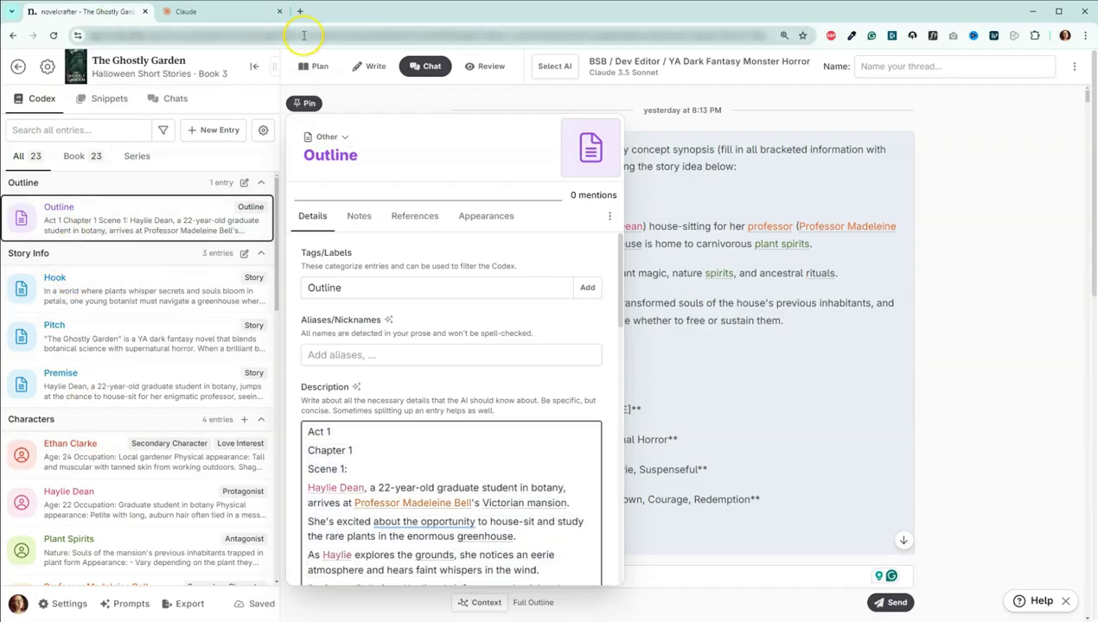
{"action": "left_click", "coordinate": [211, 11]}
- End the request with 'into this story:' and paste the full story outline beneath it
{"action": "type", "text": "in"}
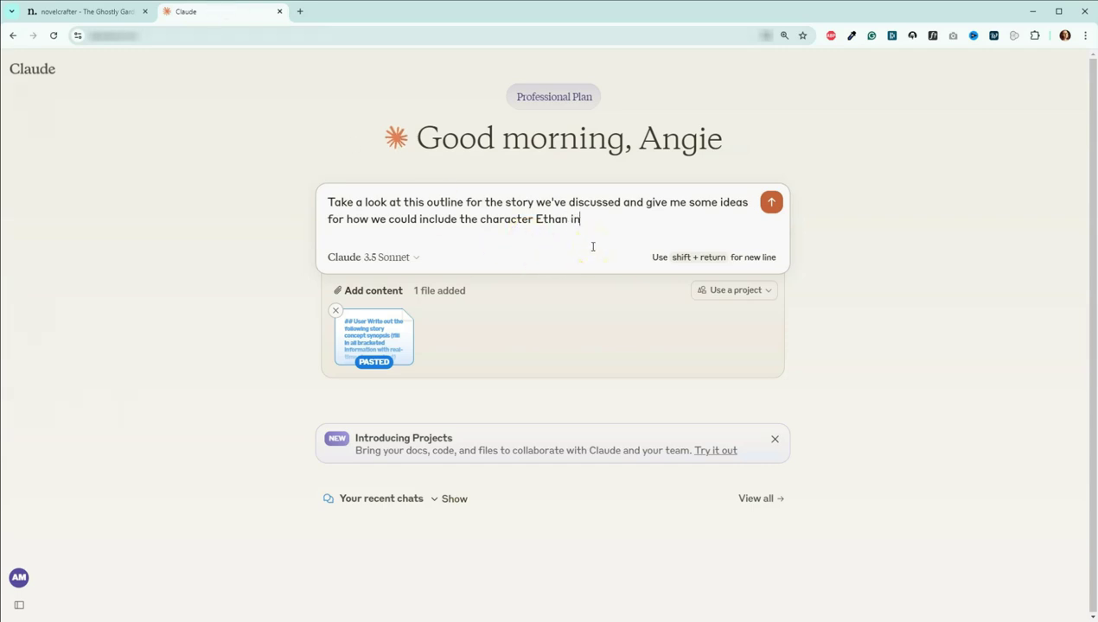
{"action": "type", "text": "to this story:"}
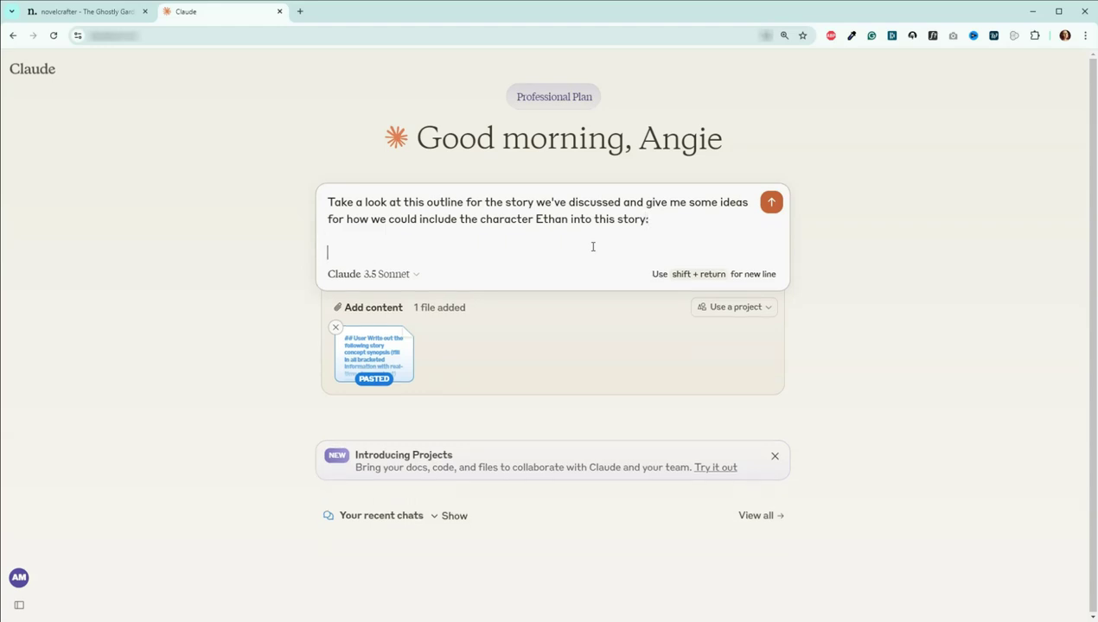
{"action": "key", "text": "ctrl+v"}
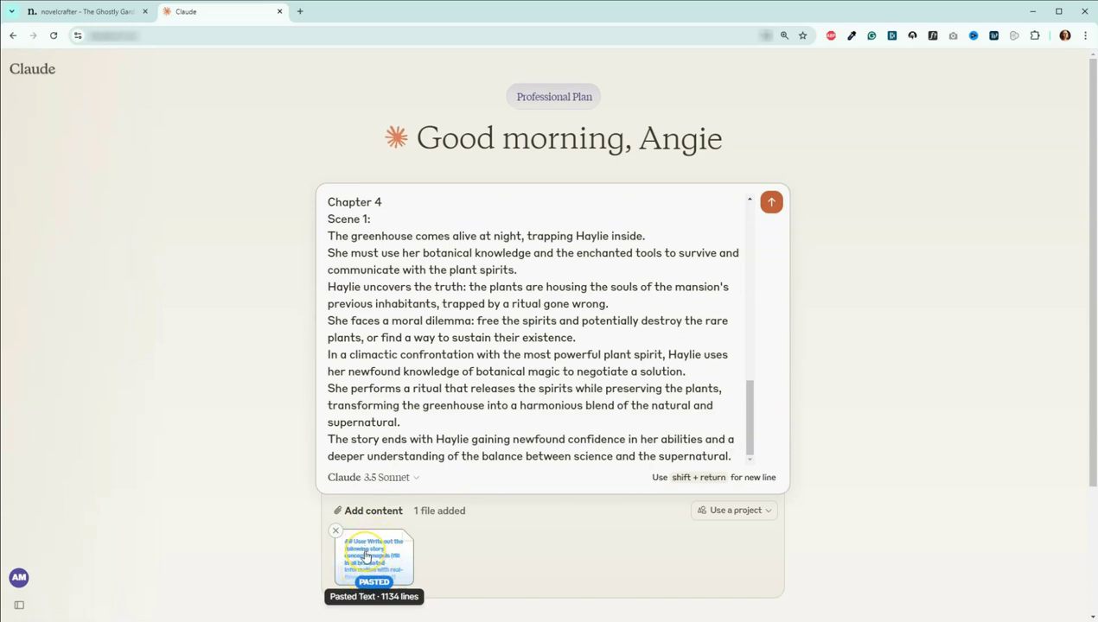
{"action": "scroll", "coordinate": [463, 357], "scroll_direction": "up", "scroll_amount": 5}
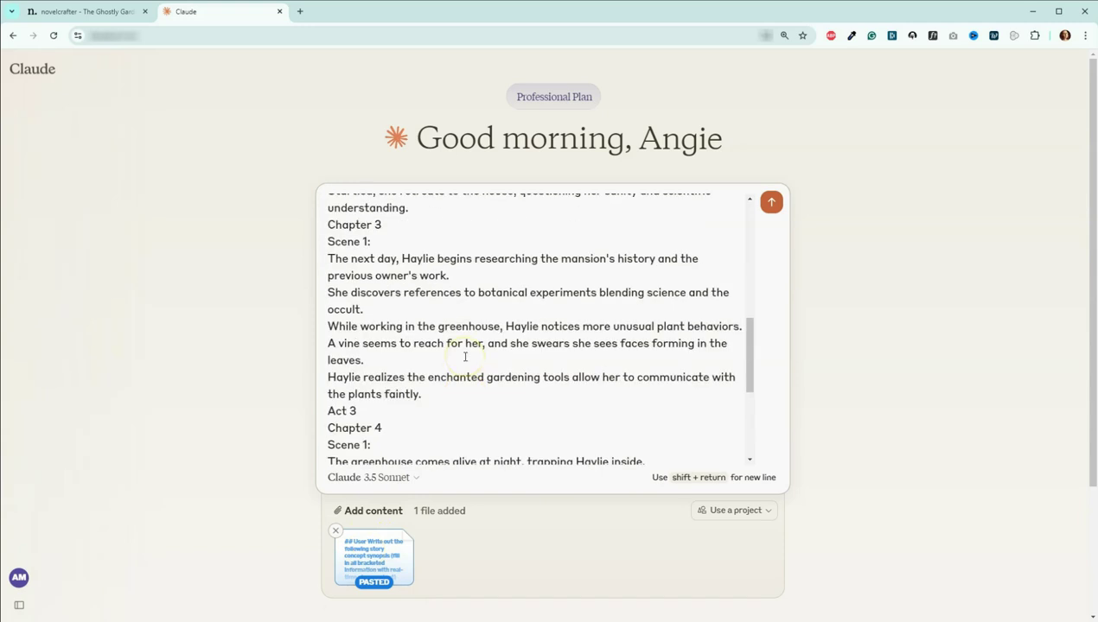
{"action": "scroll", "coordinate": [465, 357], "scroll_direction": "up", "scroll_amount": 4}
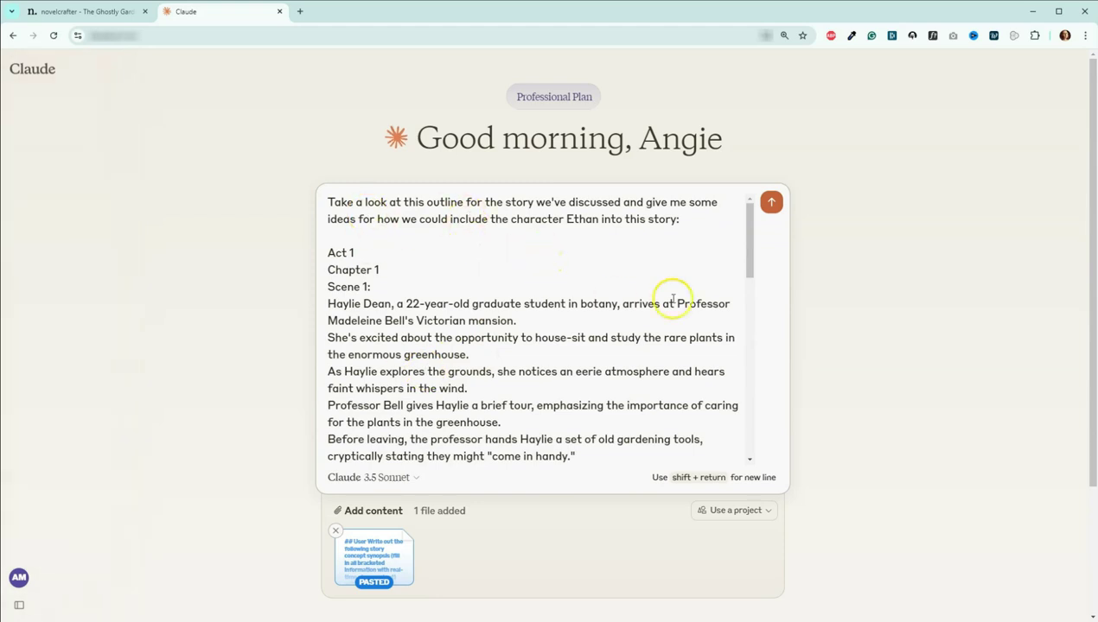
- Send the Ethan request with the outline and read Claude's five ideas from the top
{"action": "left_click", "coordinate": [772, 205]}
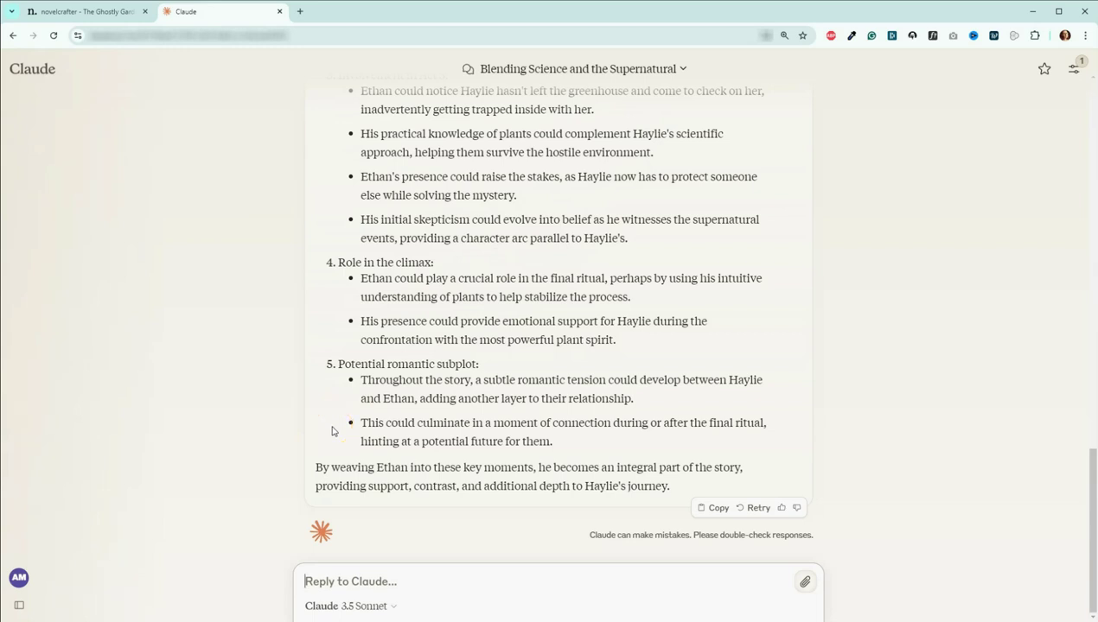
{"action": "left_click", "coordinate": [324, 434]}
{"action": "scroll", "coordinate": [369, 346], "scroll_direction": "up", "scroll_amount": 4}
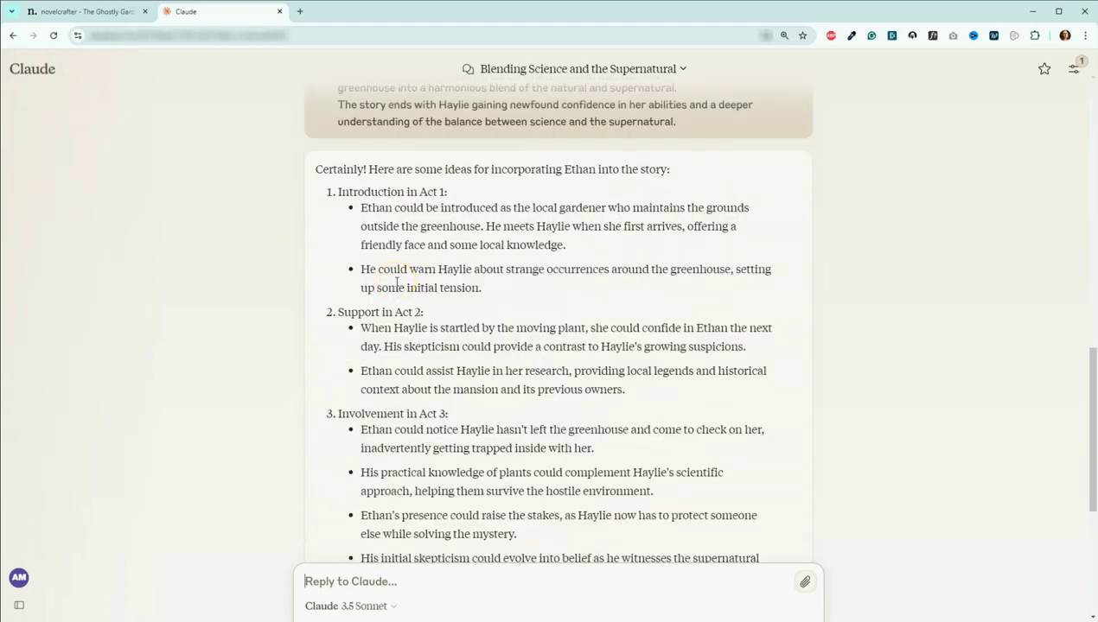
{"action": "key", "text": "ctrl+shift+Tab"}
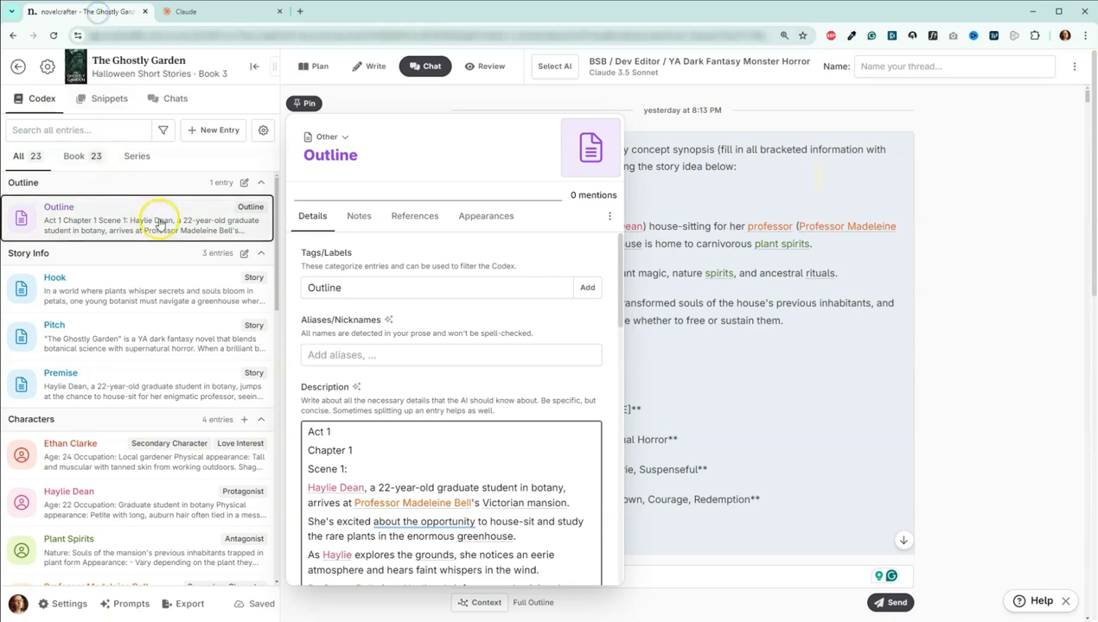
- Show the project's chat threads in Novelcrafter's sidebar, then return to Claude's Ethan ideas
{"action": "left_click", "coordinate": [164, 100]}
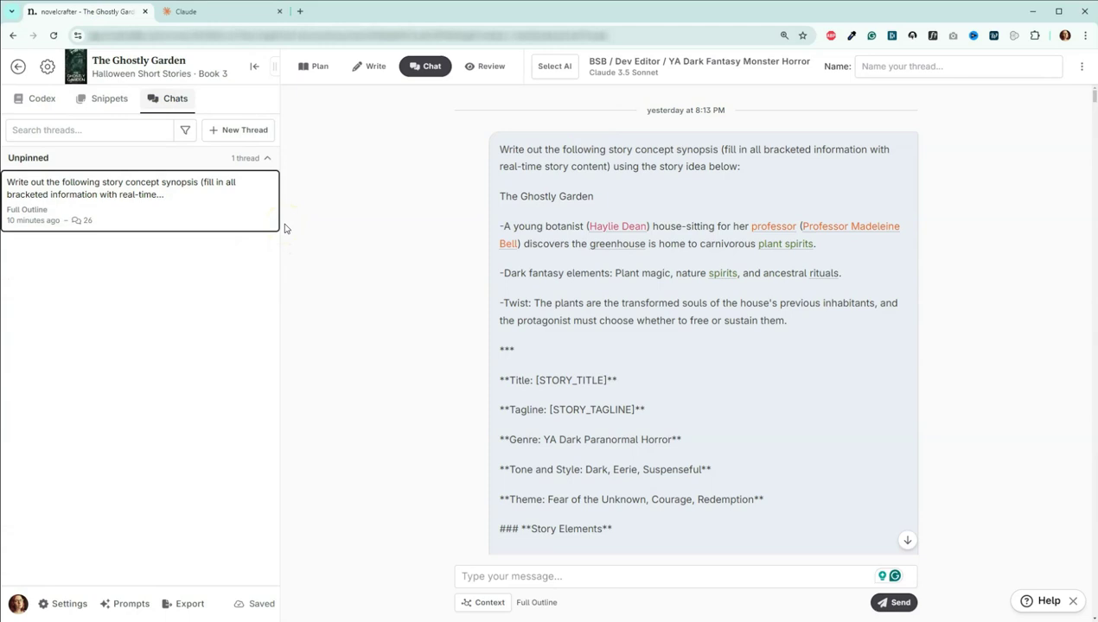
{"action": "left_click", "coordinate": [231, 14]}
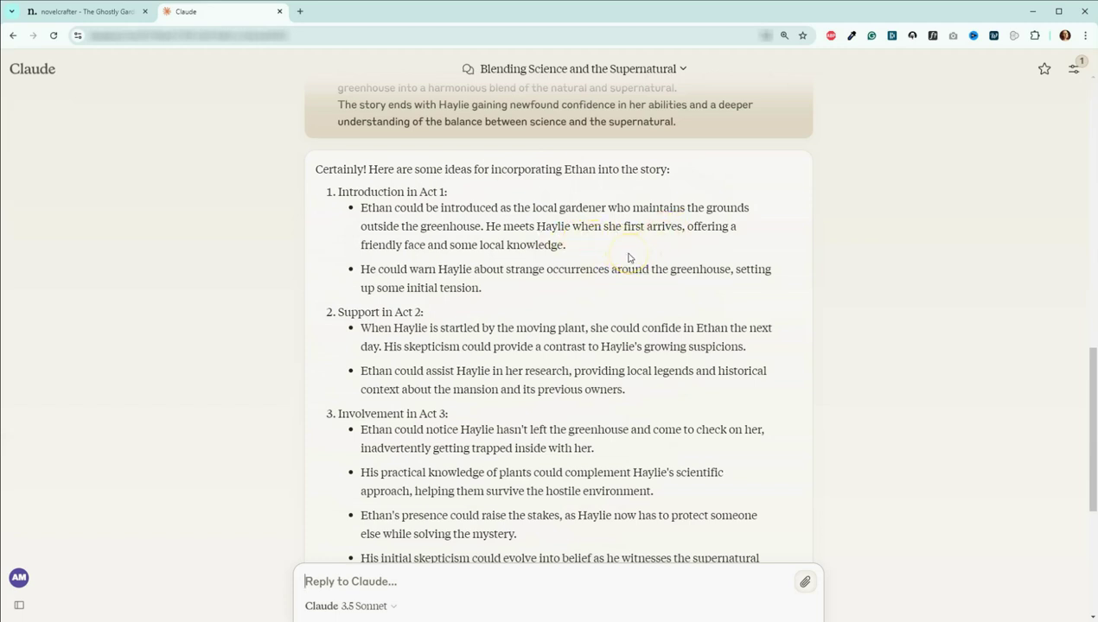
{"action": "scroll", "coordinate": [653, 240], "scroll_direction": "down", "scroll_amount": 1}
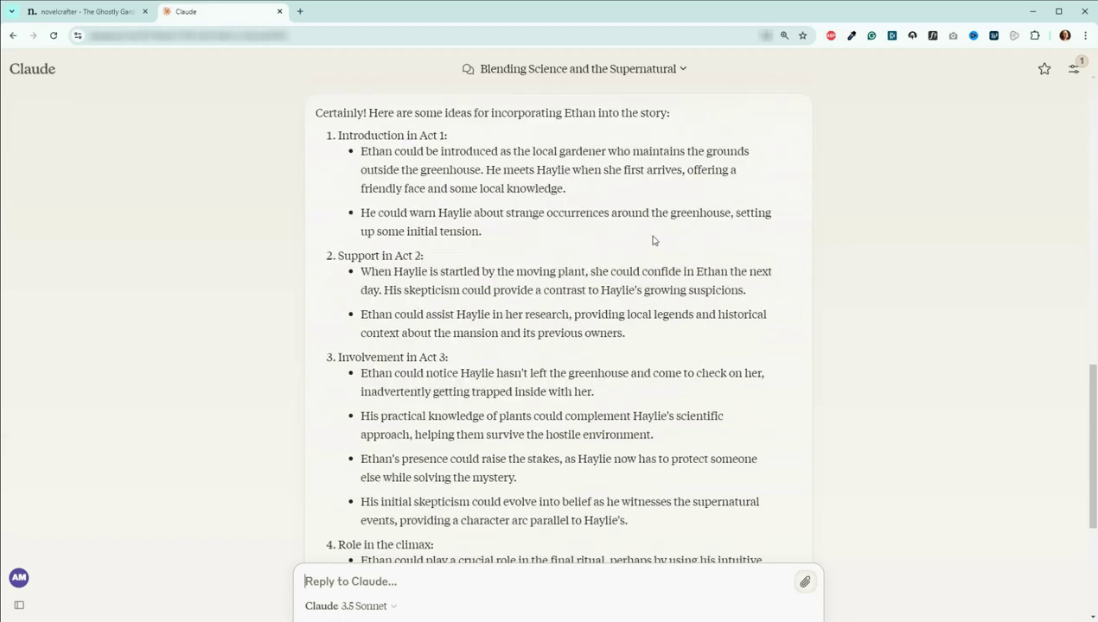
{"action": "scroll", "coordinate": [633, 250], "scroll_direction": "down", "scroll_amount": 2}
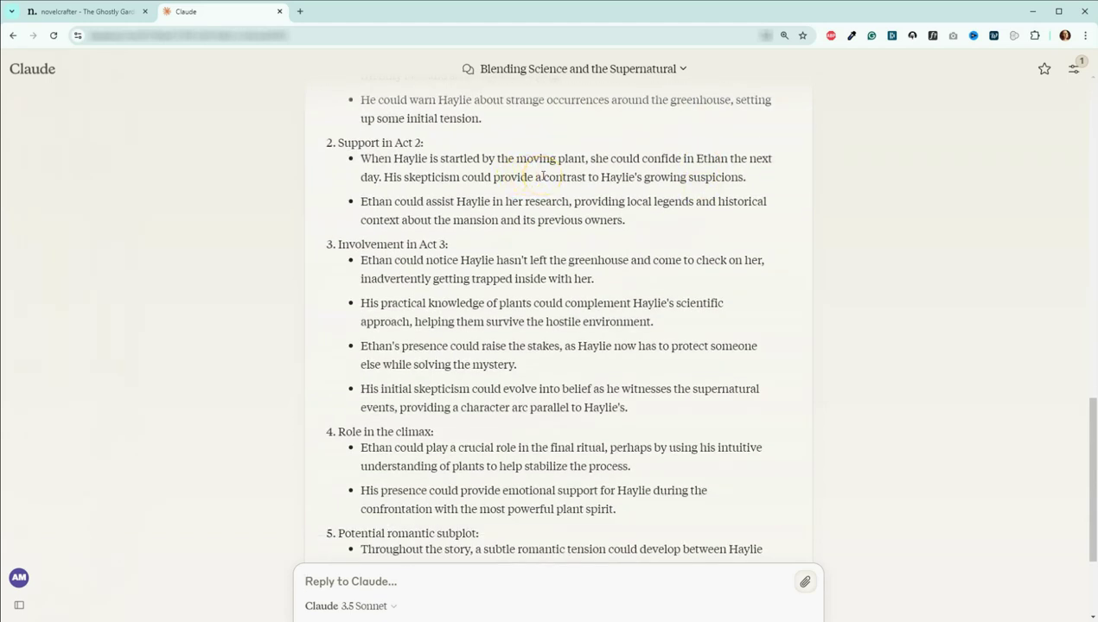
{"action": "scroll", "coordinate": [546, 181], "scroll_direction": "down", "scroll_amount": 1}
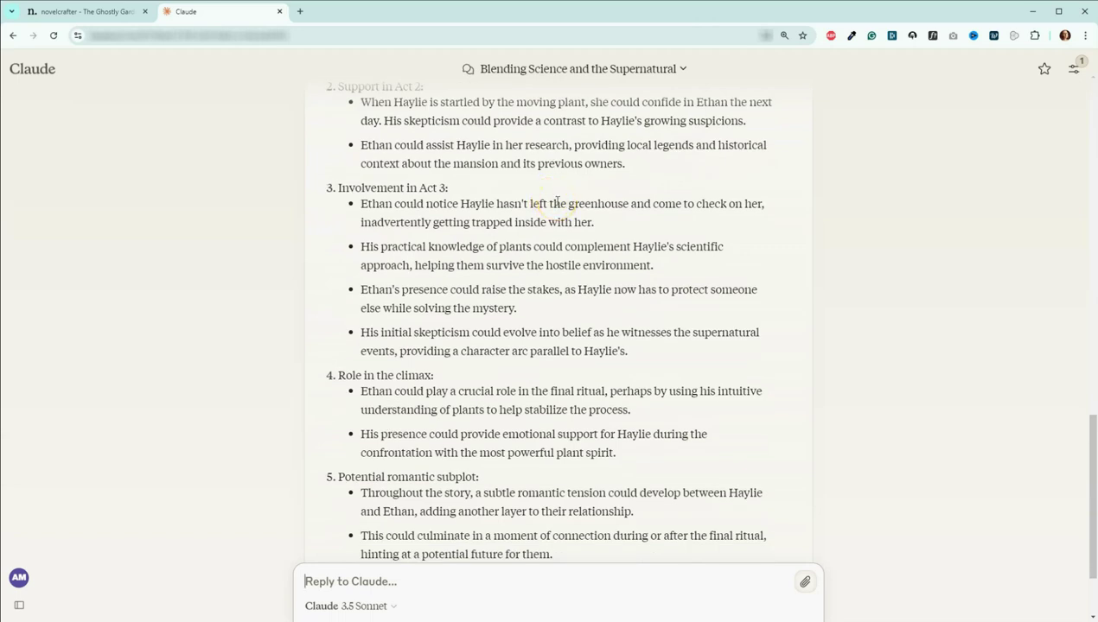
{"action": "scroll", "coordinate": [556, 202], "scroll_direction": "up", "scroll_amount": 1}
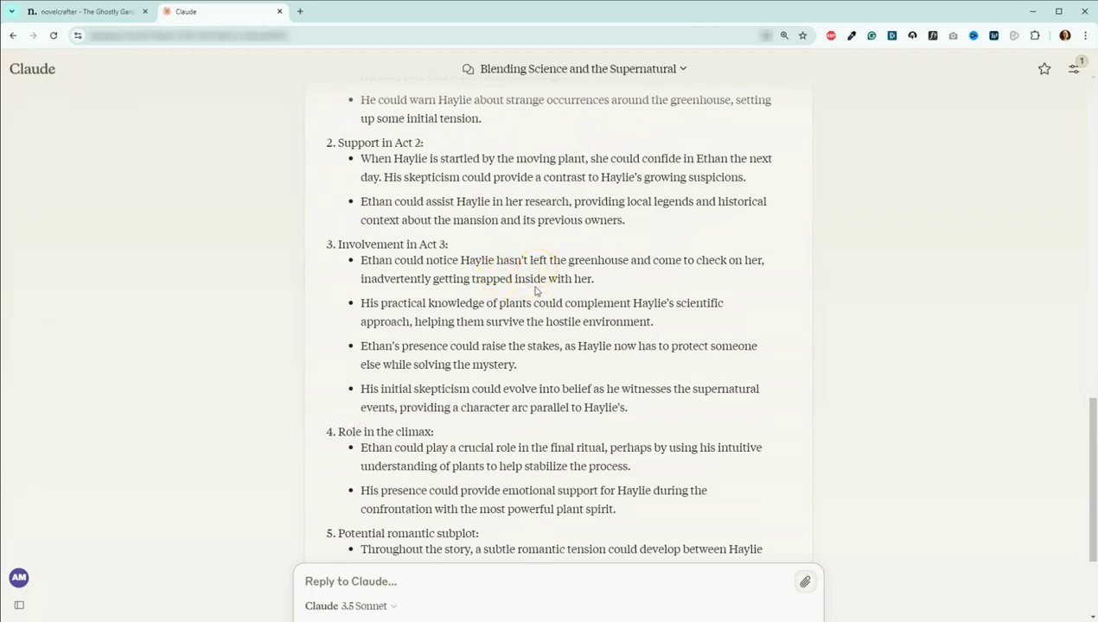
{"action": "scroll", "coordinate": [535, 292], "scroll_direction": "down", "scroll_amount": 1}
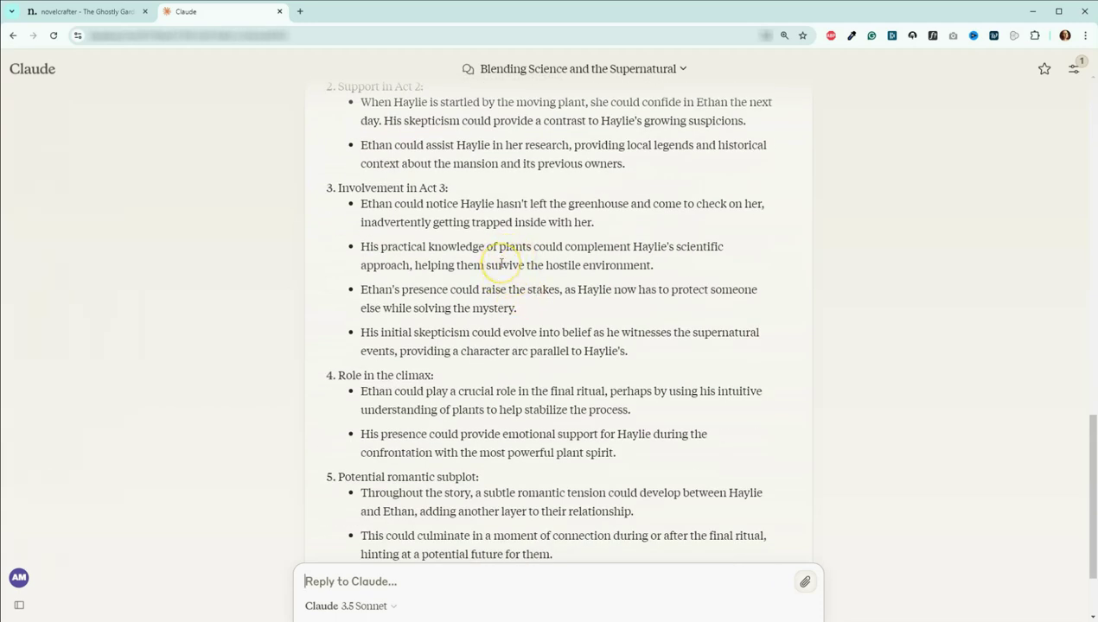
{"action": "scroll", "coordinate": [500, 263], "scroll_direction": "down", "scroll_amount": 1}
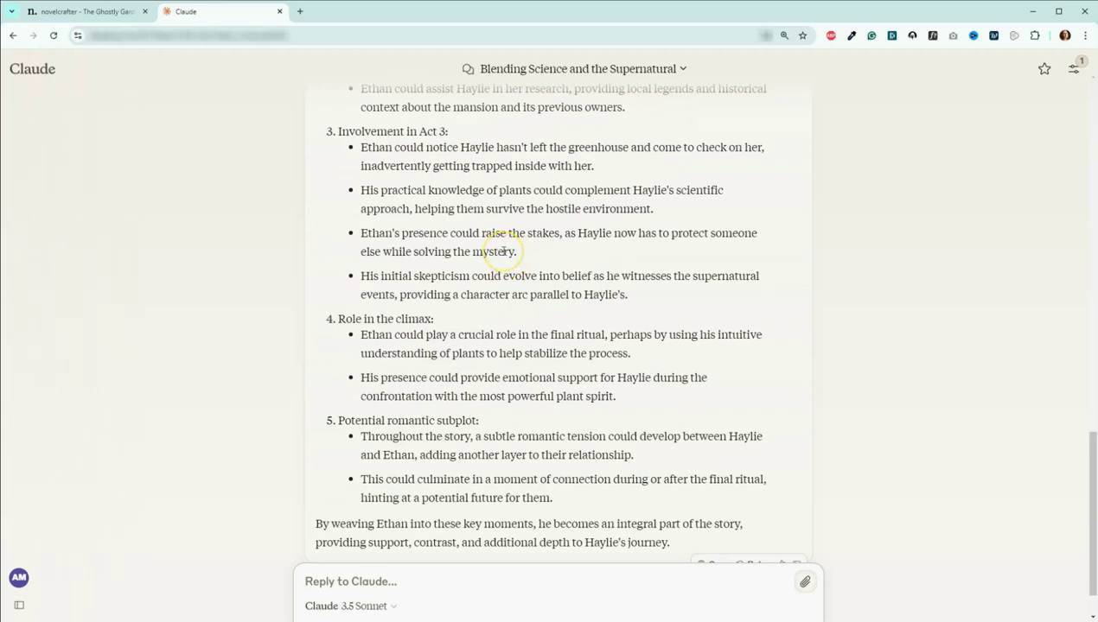
{"action": "scroll", "coordinate": [504, 250], "scroll_direction": "down", "scroll_amount": 1}
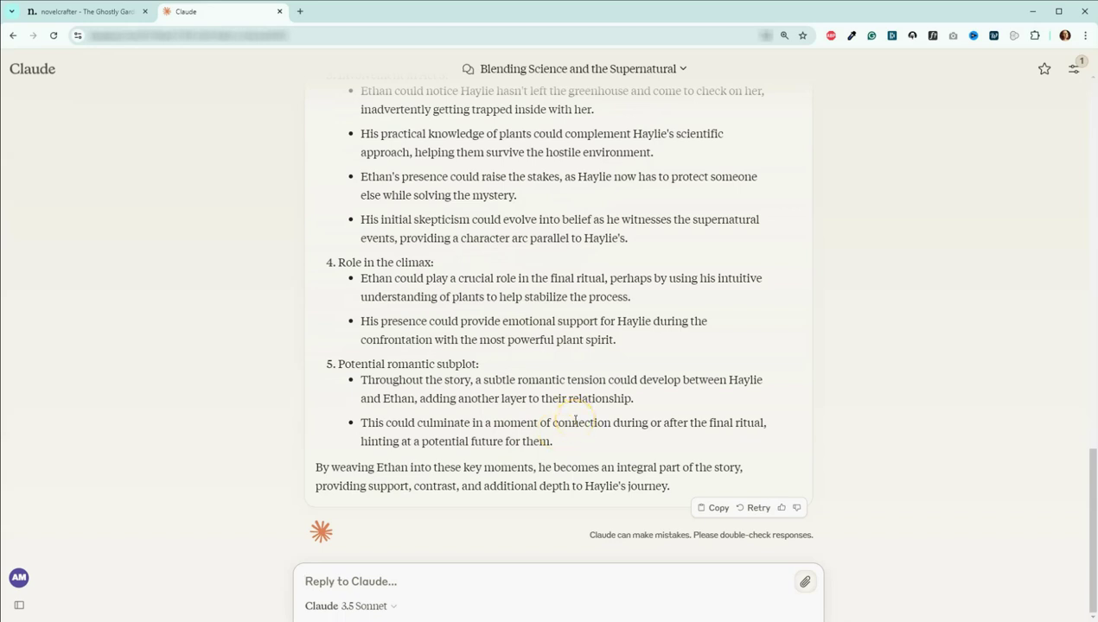
{"action": "scroll", "coordinate": [594, 376], "scroll_direction": "up", "scroll_amount": 2}
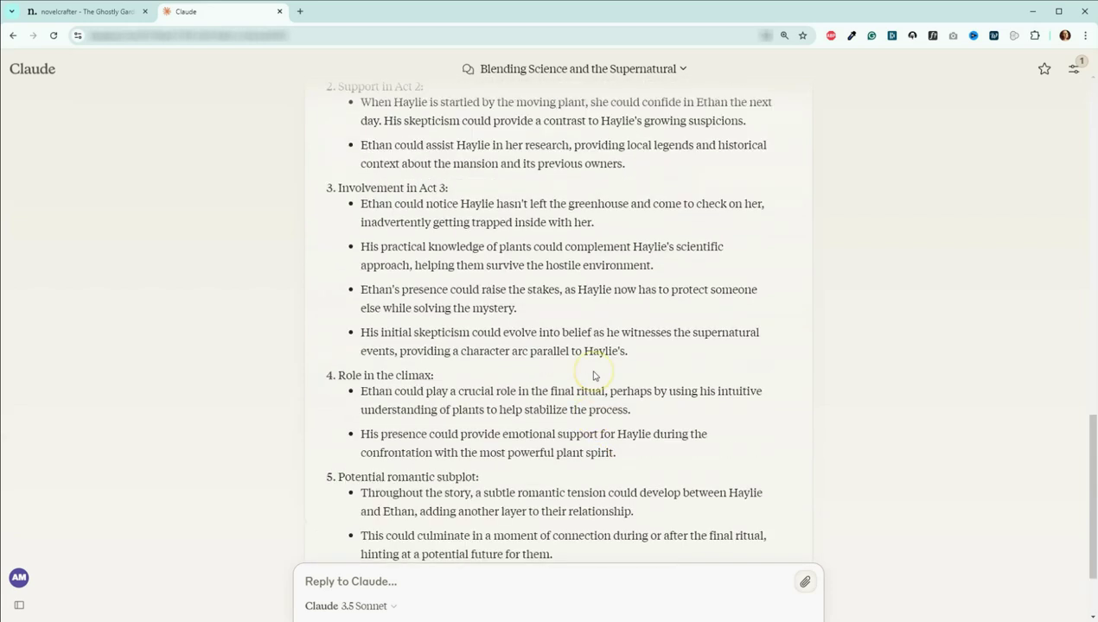
{"action": "scroll", "coordinate": [594, 375], "scroll_direction": "up", "scroll_amount": 5}
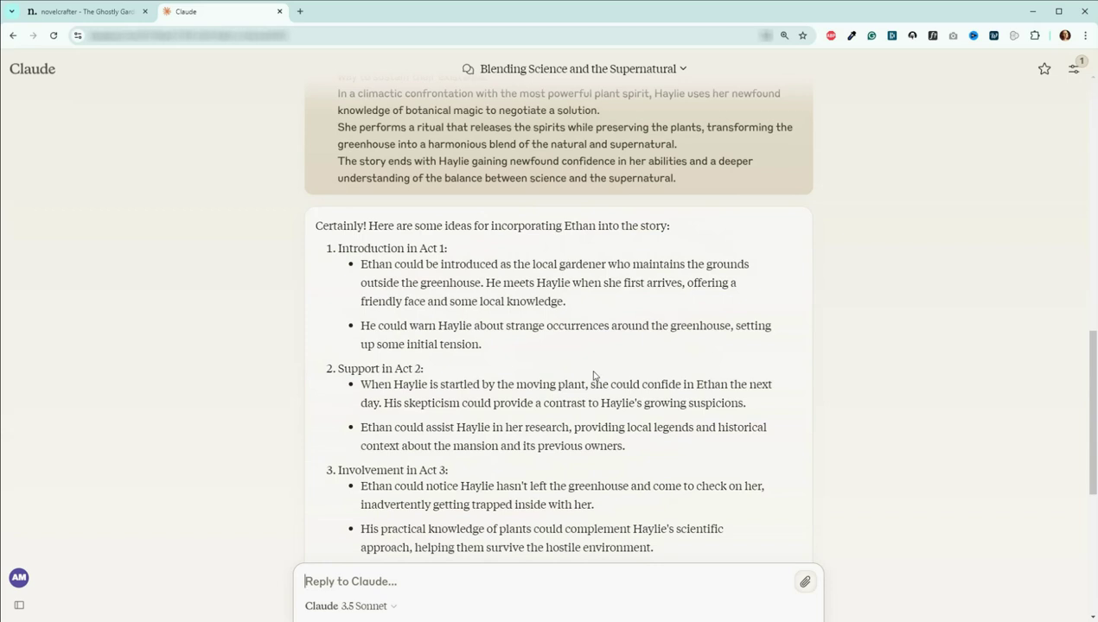
- Draft 'Here are my thoughts:' with a bullet that Ethan maintains the grounds and meets Haylie in Act 1
{"action": "type", "text": "Here are m"}
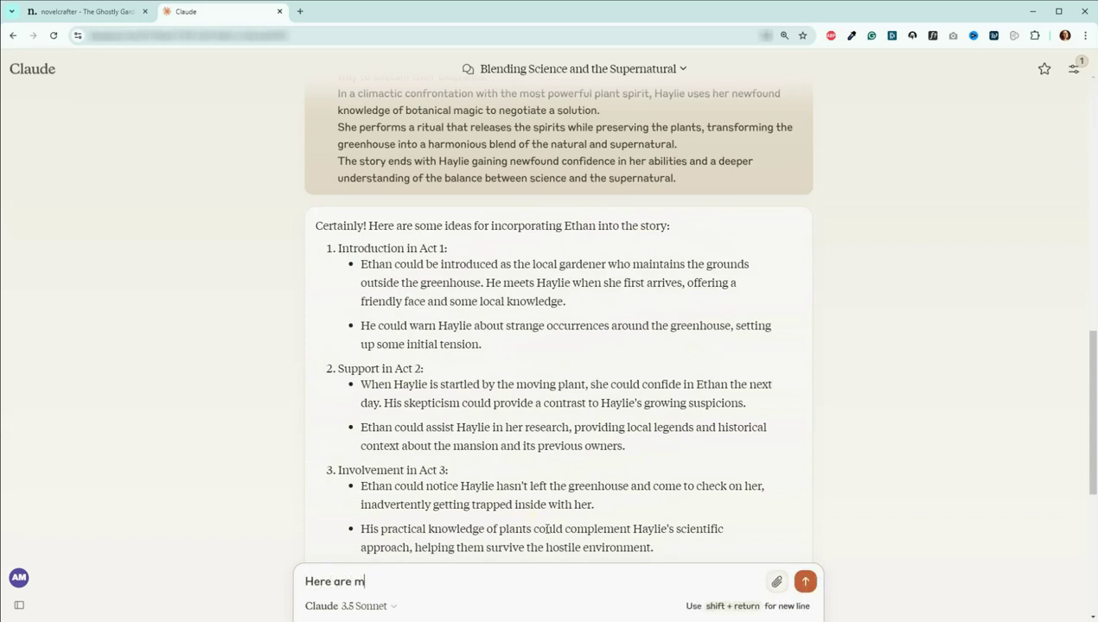
{"action": "type", "text": "y thoughts:"}
{"action": "key", "text": "shift+Return"}
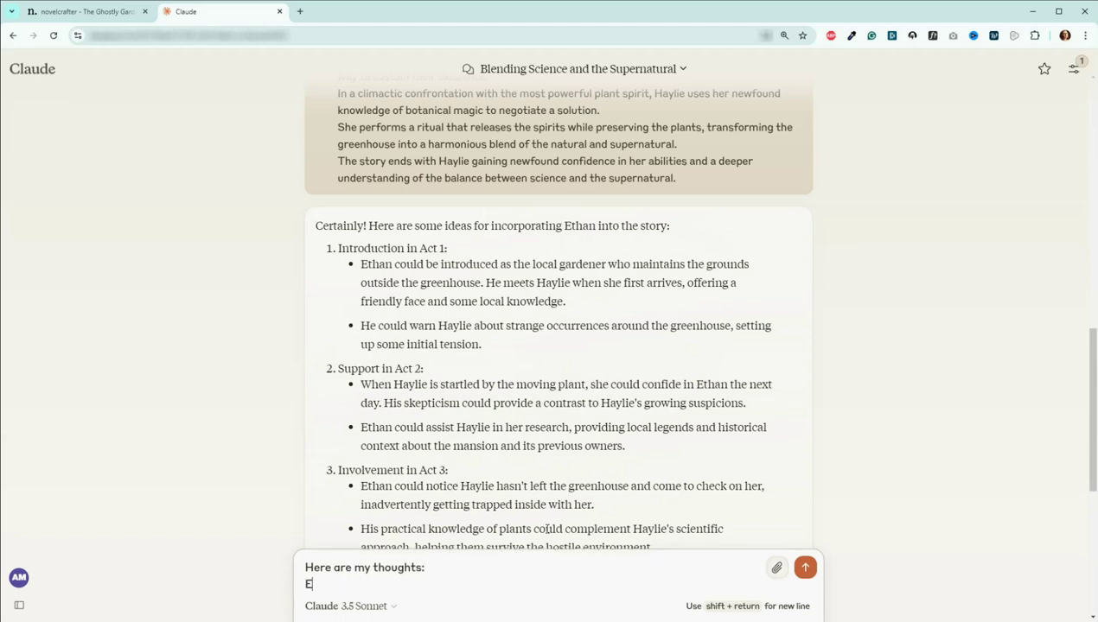
{"action": "type", "text": "- "}
{"action": "type", "text": "Ethan"}
{"action": "type", "text": " should be re"}
{"action": "type", "text": "sp"}
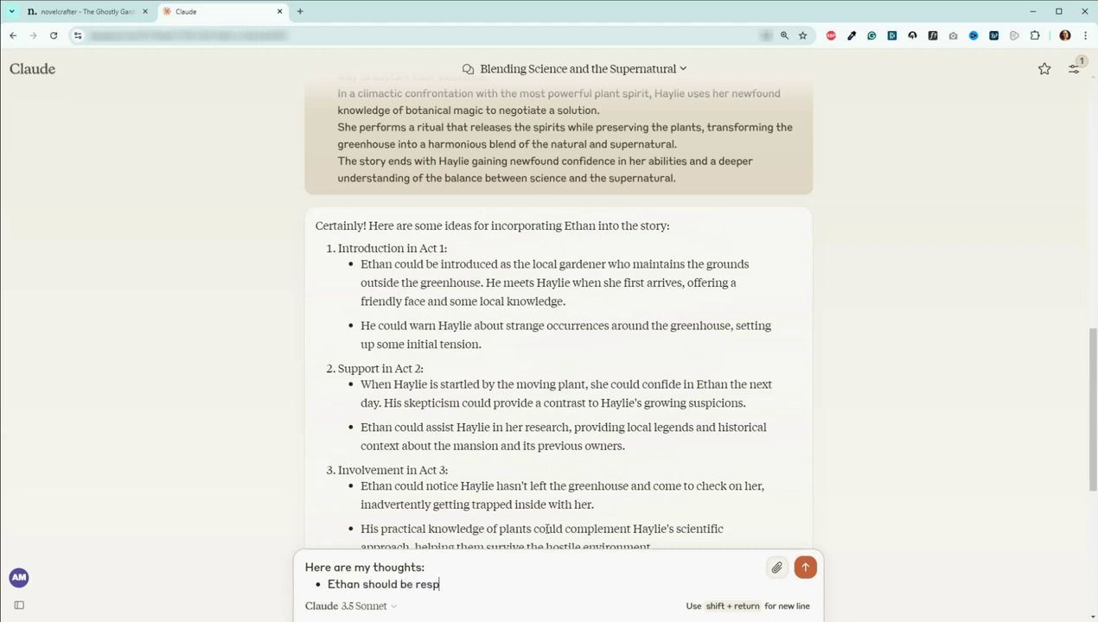
{"action": "type", "text": "onsible for maintain"}
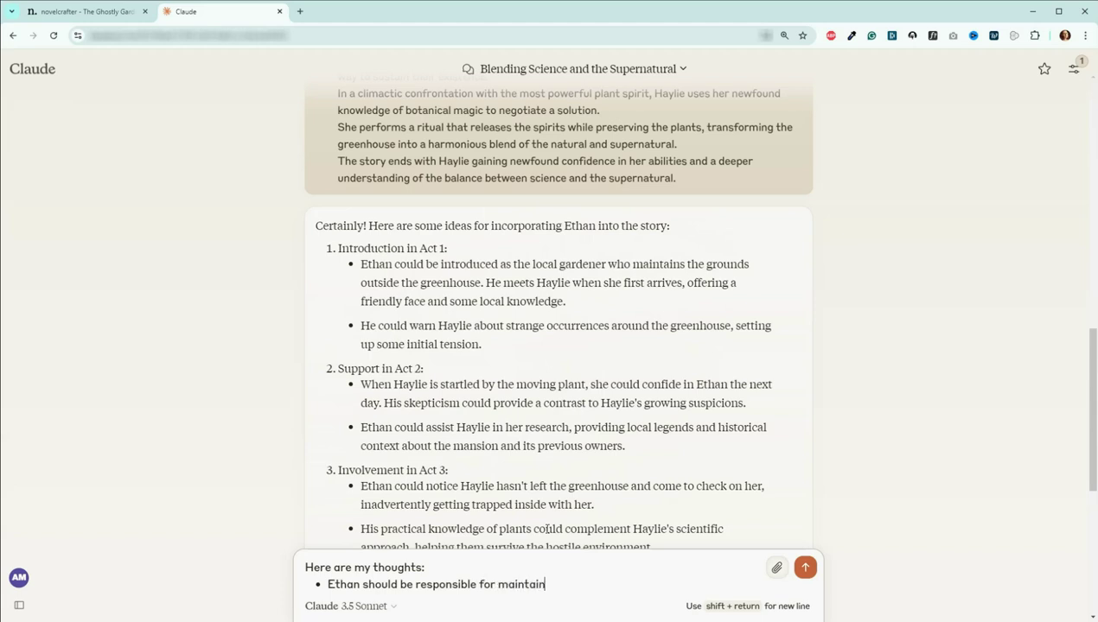
{"action": "type", "text": "ing the grounds"}
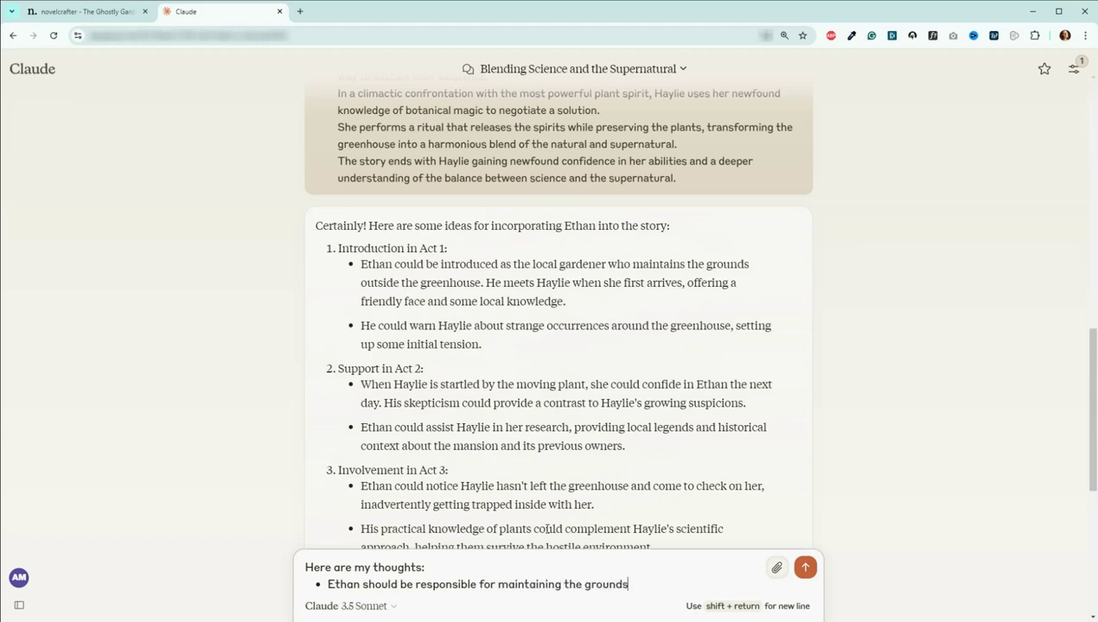
{"action": "type", "text": ". I'm good with h"}
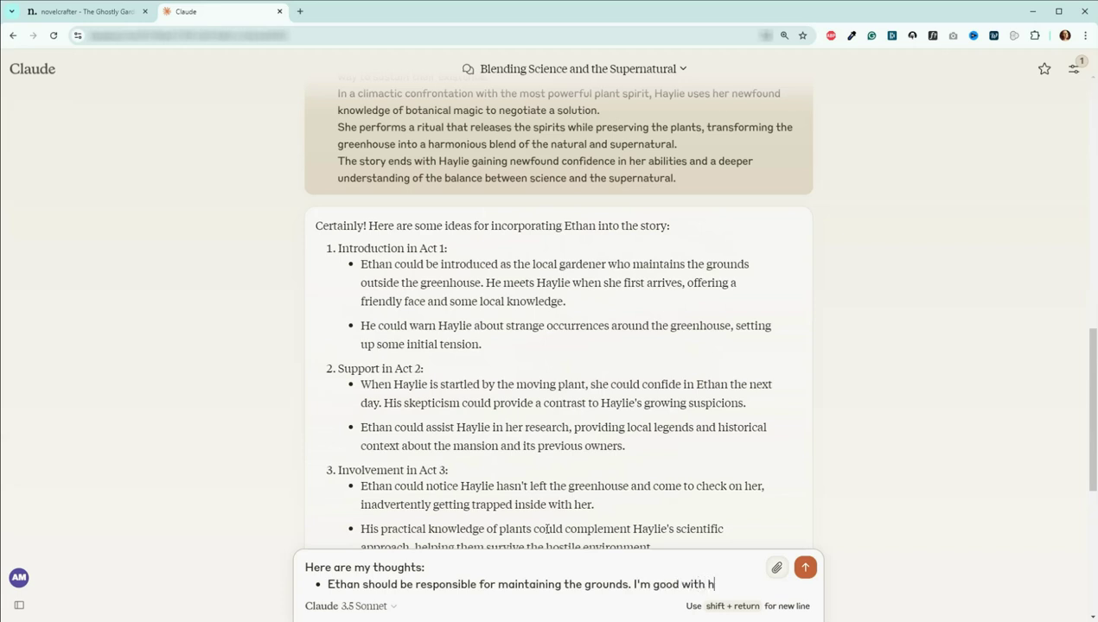
{"action": "type", "text": "er meeting him in"}
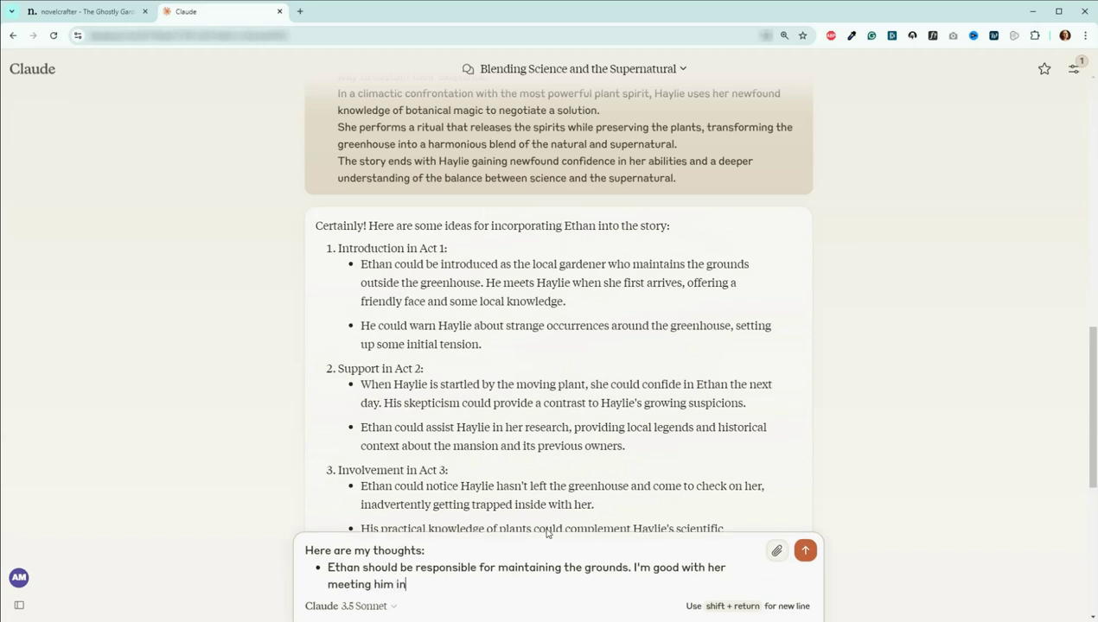
{"action": "type", "text": " Act 1."}
{"action": "key", "text": "shift+Return"}
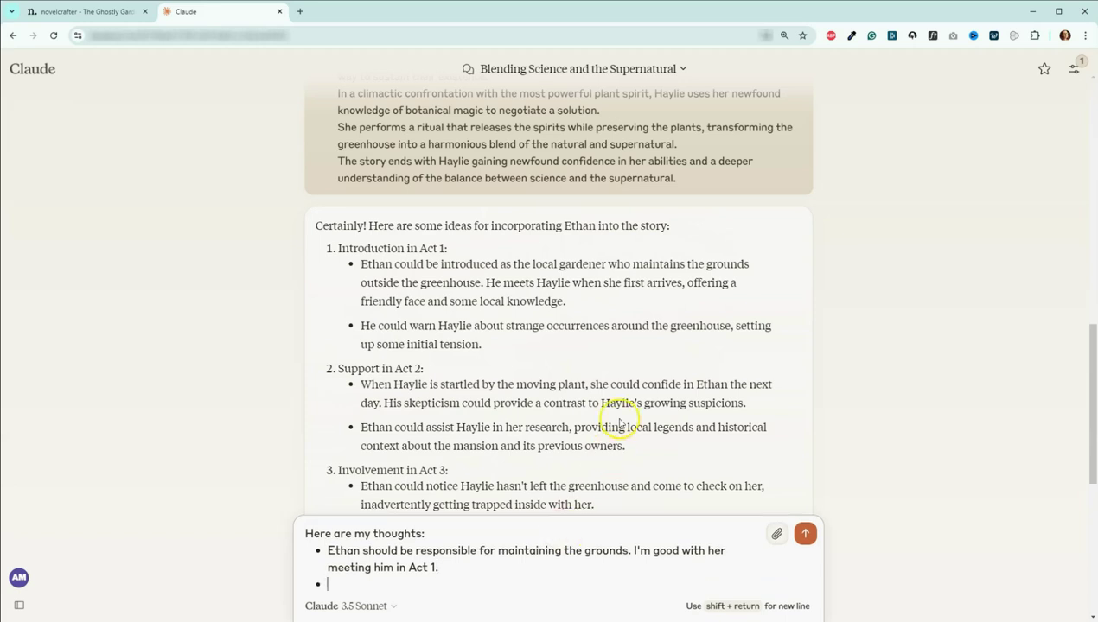
- Review Claude's ideas and add 'I'm good with him going to check on Haylie when she gets trapped in Act 3'
{"action": "scroll", "coordinate": [612, 381], "scroll_direction": "down", "scroll_amount": 1}
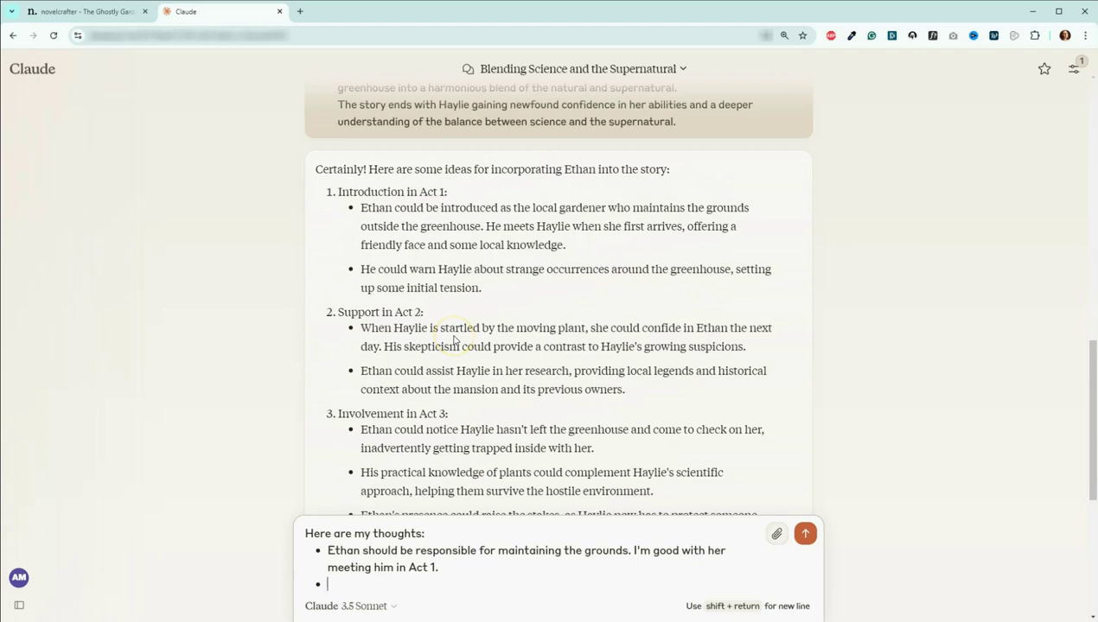
{"action": "scroll", "coordinate": [454, 340], "scroll_direction": "down", "scroll_amount": 1}
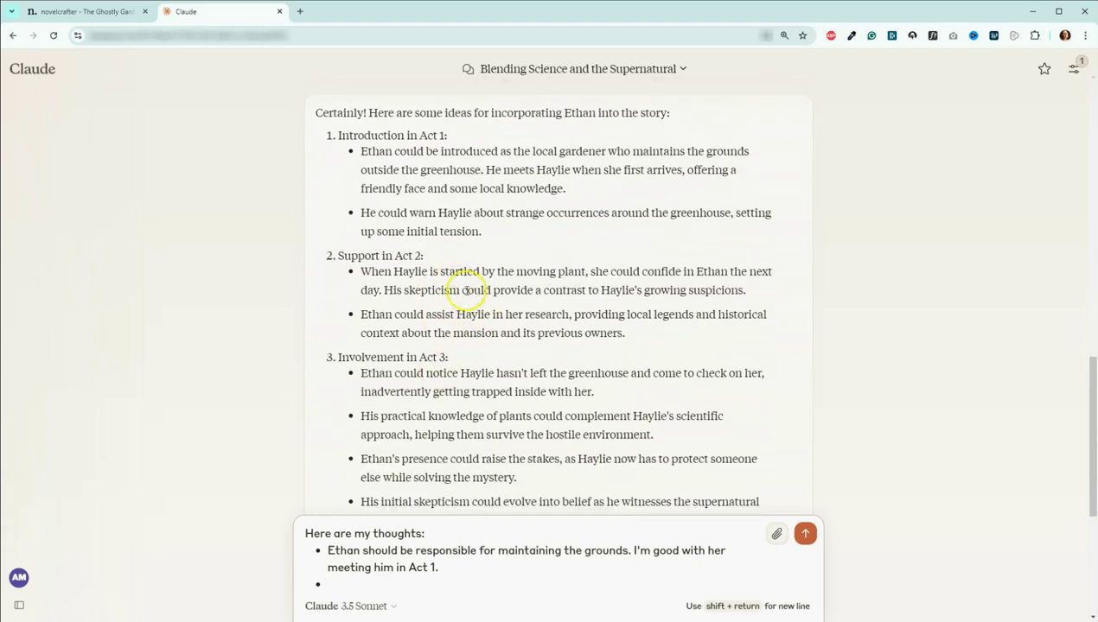
{"action": "scroll", "coordinate": [462, 352], "scroll_direction": "down", "scroll_amount": 1}
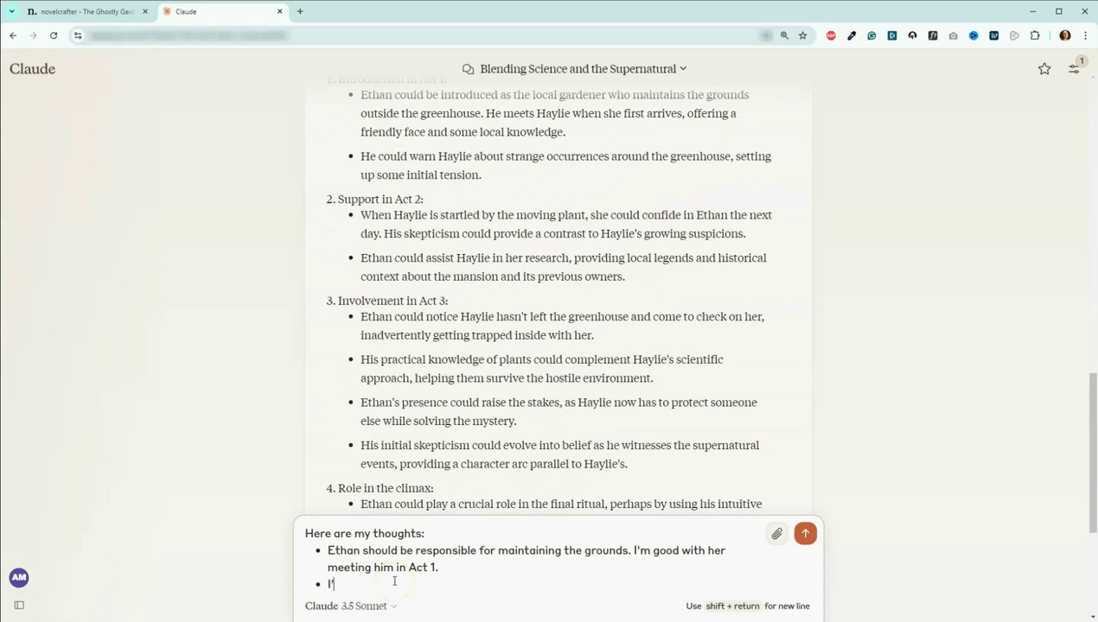
{"action": "type", "text": "m good with him going to check on H"}
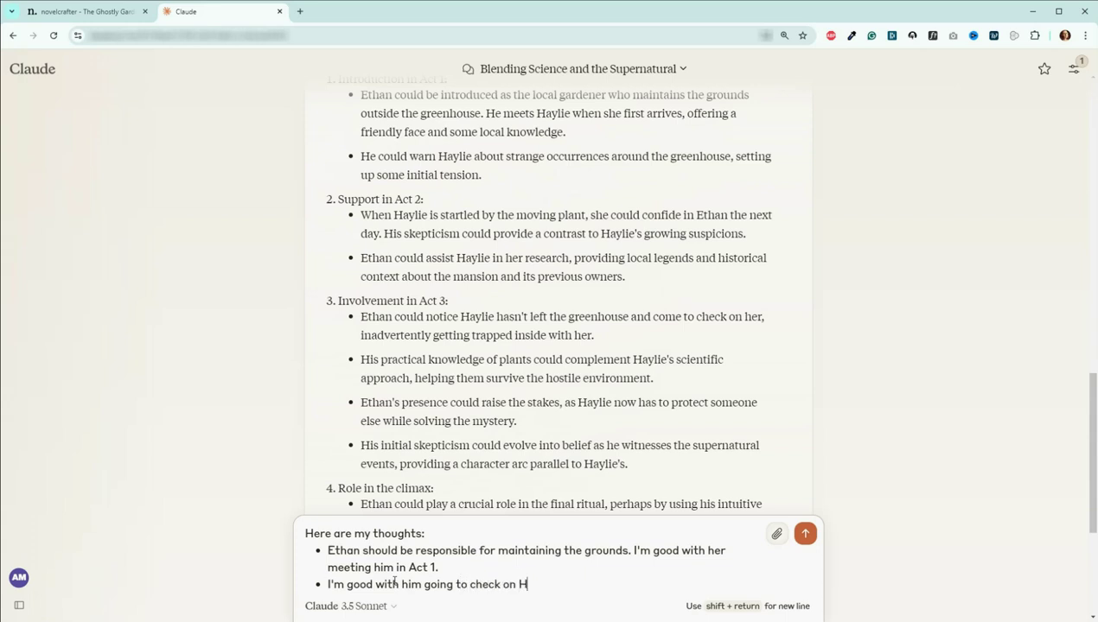
{"action": "type", "text": "ay"}
{"action": "type", "text": "lie and"}
{"action": "type", "text": " h"}
{"action": "key", "text": "BackSpace"}
{"action": "key", "text": "BackSpace"}
{"action": "key", "text": "BackSpace"}
{"action": "type", "text": "when she gets trappe"}
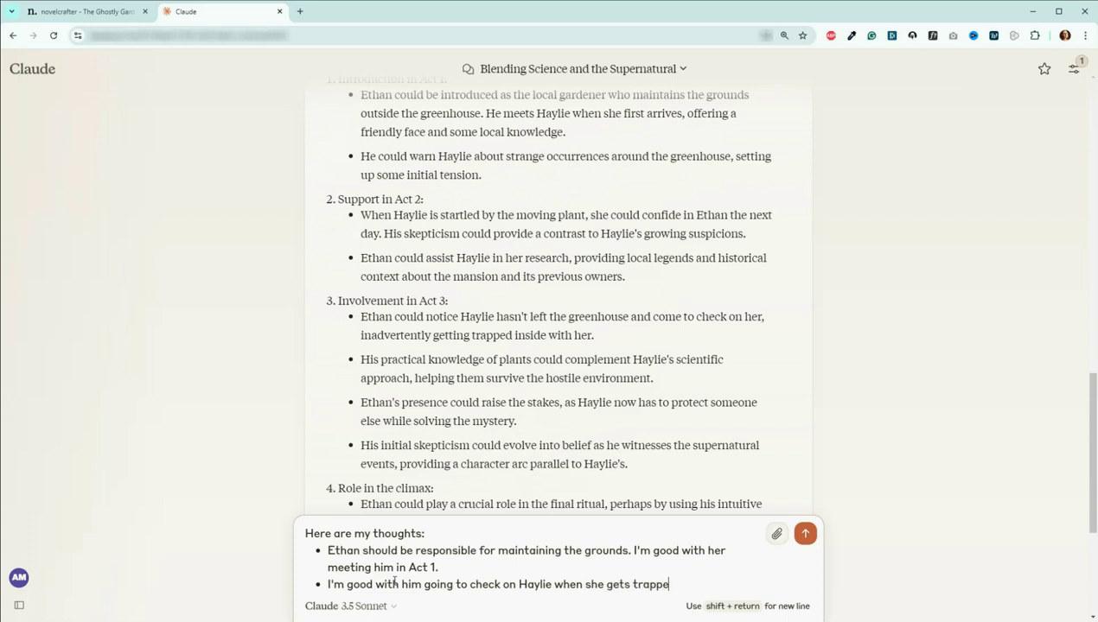
{"action": "type", "text": "d in Act 3."}
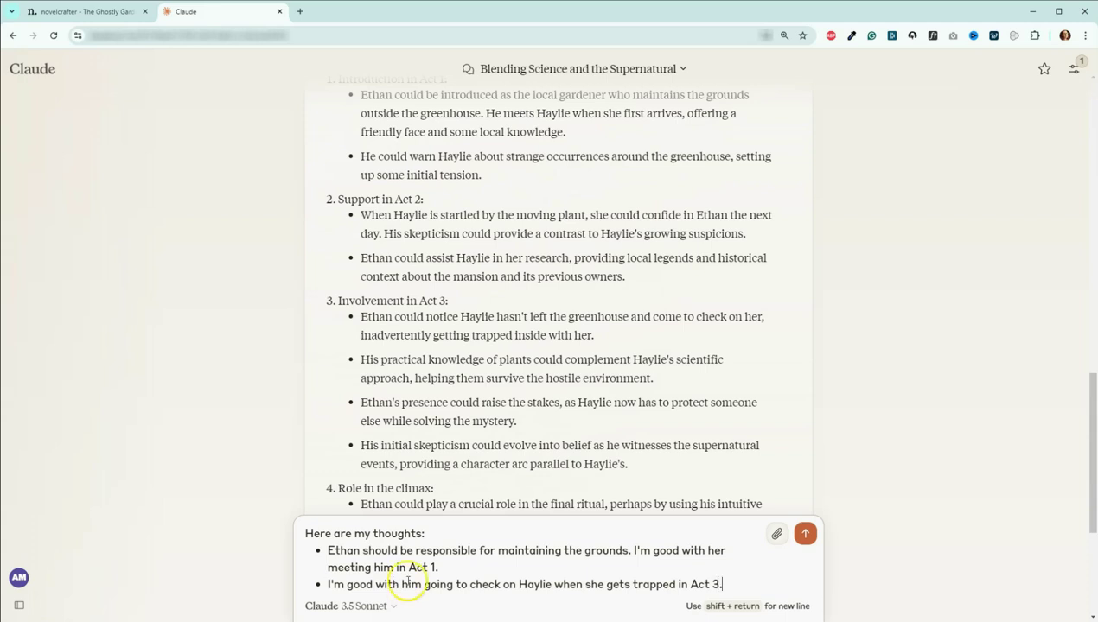
{"action": "scroll", "coordinate": [497, 398], "scroll_direction": "down", "scroll_amount": 1}
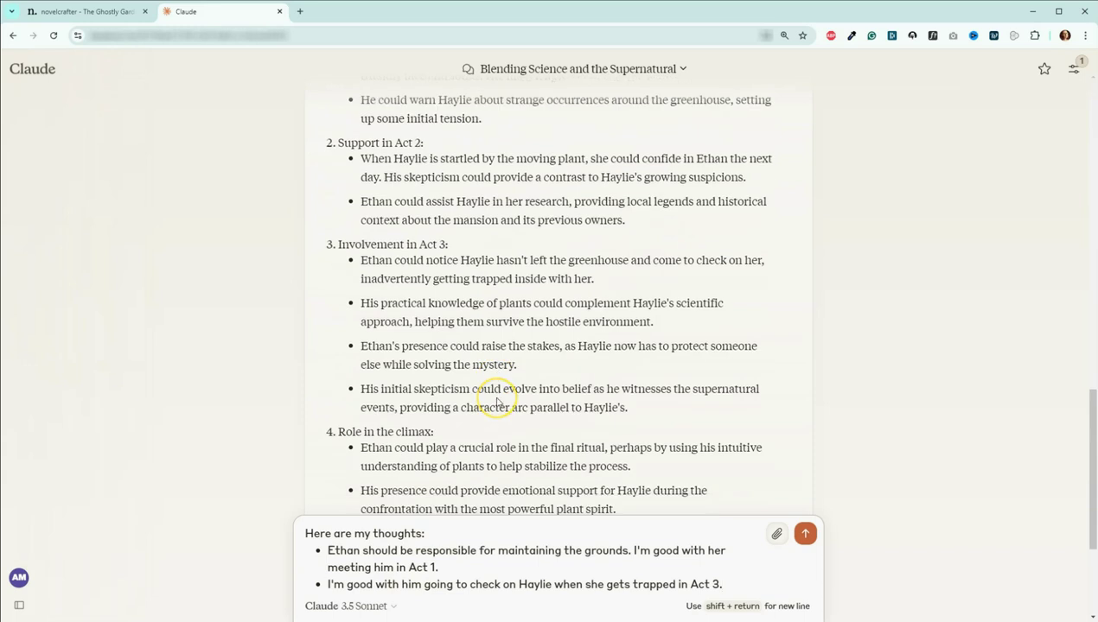
{"action": "scroll", "coordinate": [497, 397], "scroll_direction": "down", "scroll_amount": 1}
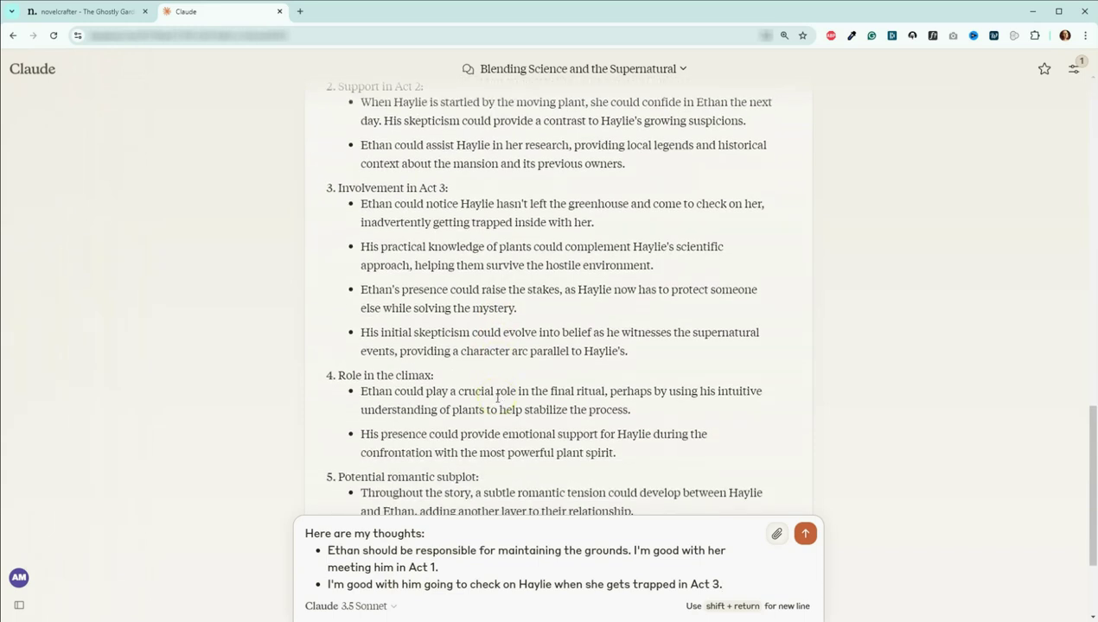
{"action": "scroll", "coordinate": [484, 348], "scroll_direction": "down", "scroll_amount": 1}
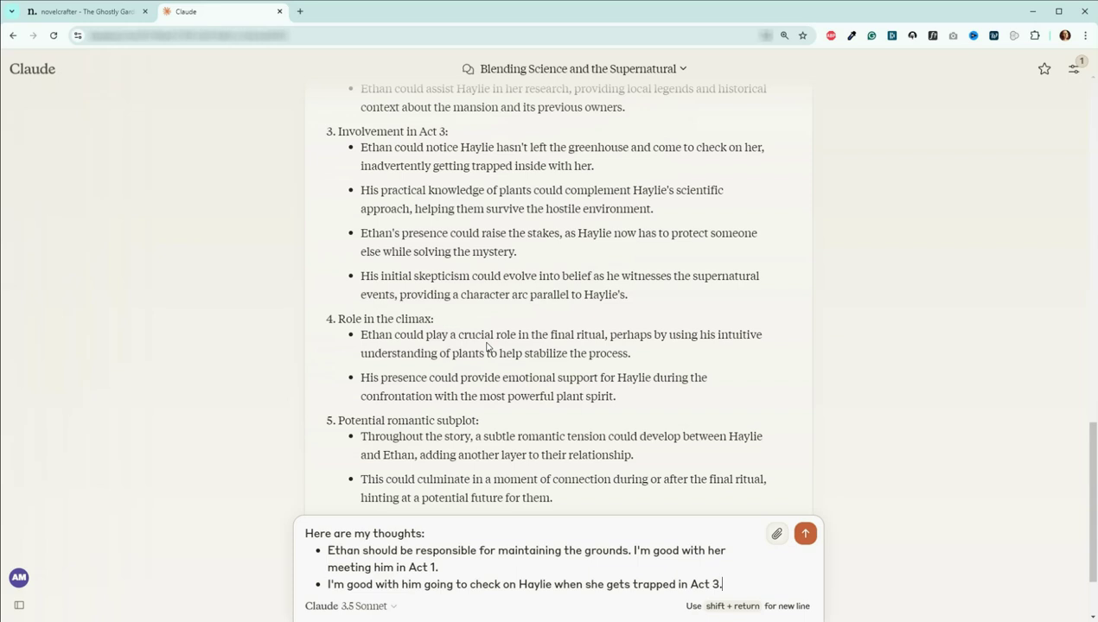
- Add a bullet removing Ethan's love-interest role because the story is too short, and ask how else he can help
{"action": "key", "text": "shift+Return"}
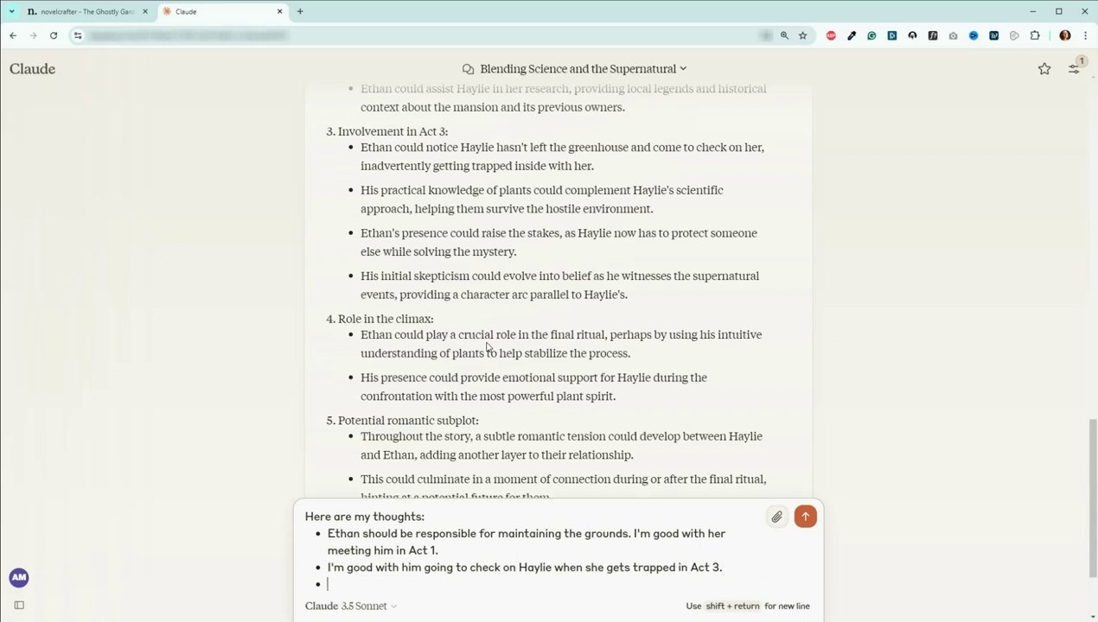
{"action": "type", "text": "Let's remove his ro"}
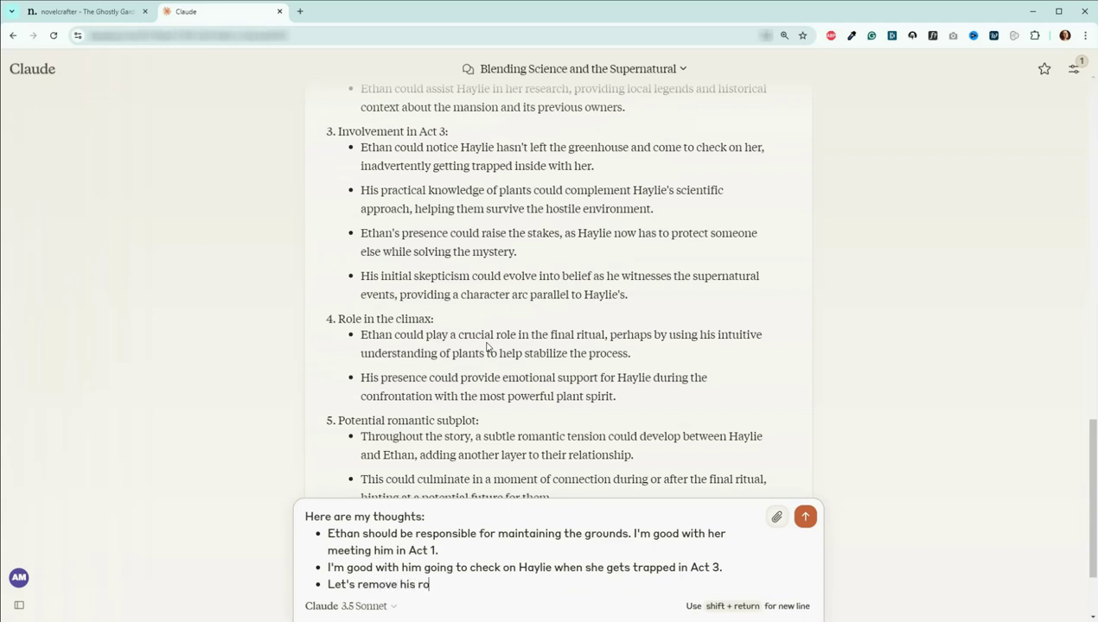
{"action": "type", "text": "le as a love interest. T"}
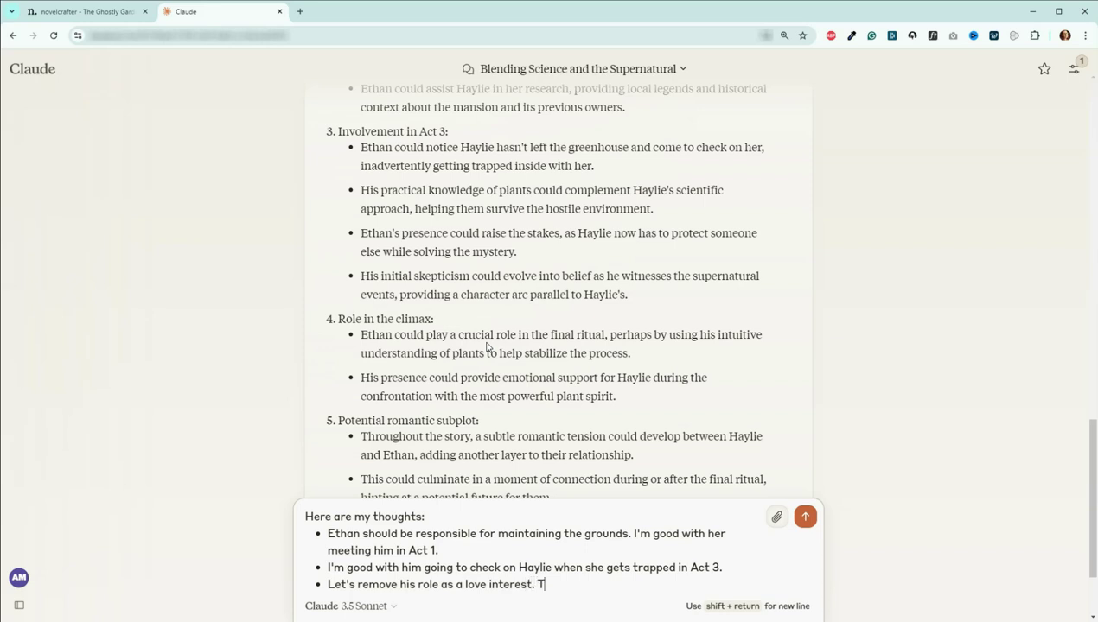
{"action": "type", "text": "he story is too short to "}
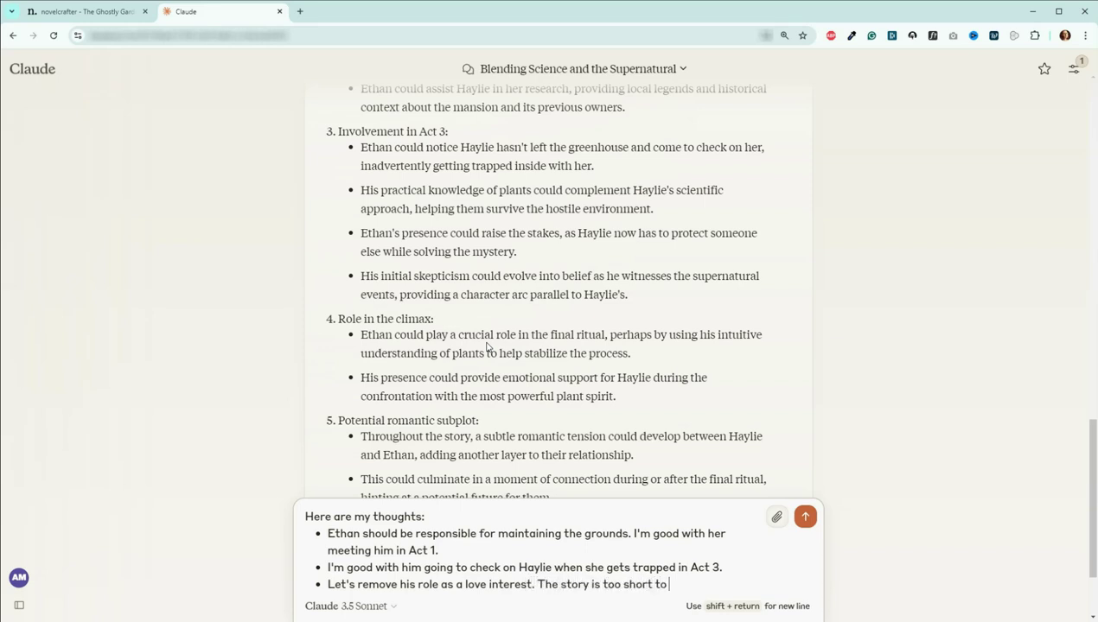
{"action": "type", "text": "include that. However"}
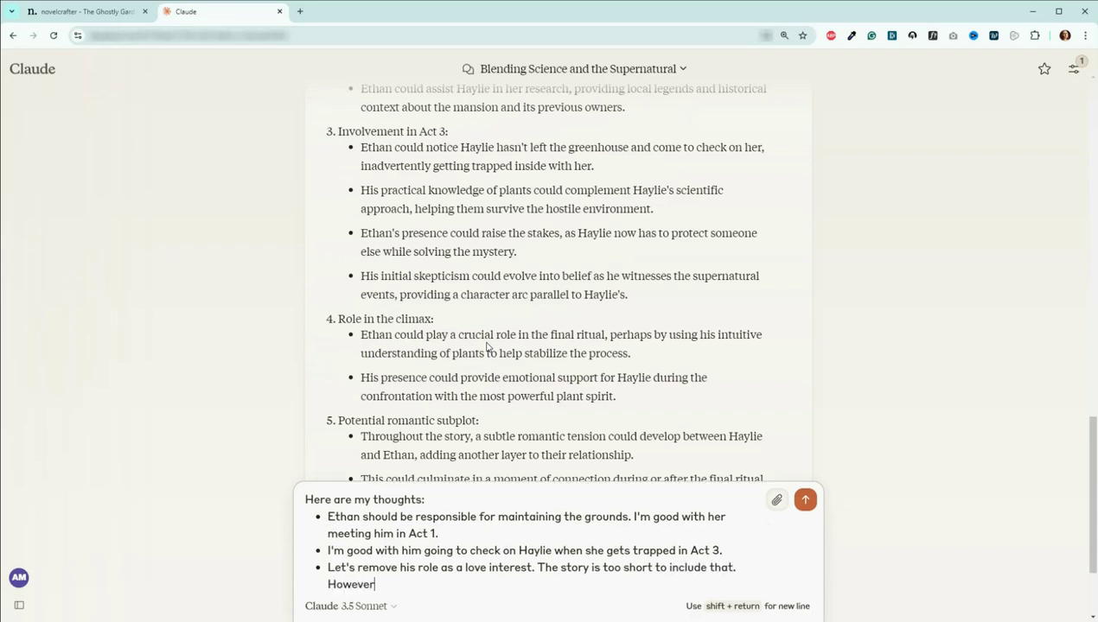
{"action": "type", "text": ", how else can hel"}
{"action": "key", "text": "BackSpace"}
{"action": "type", "text": "help"}
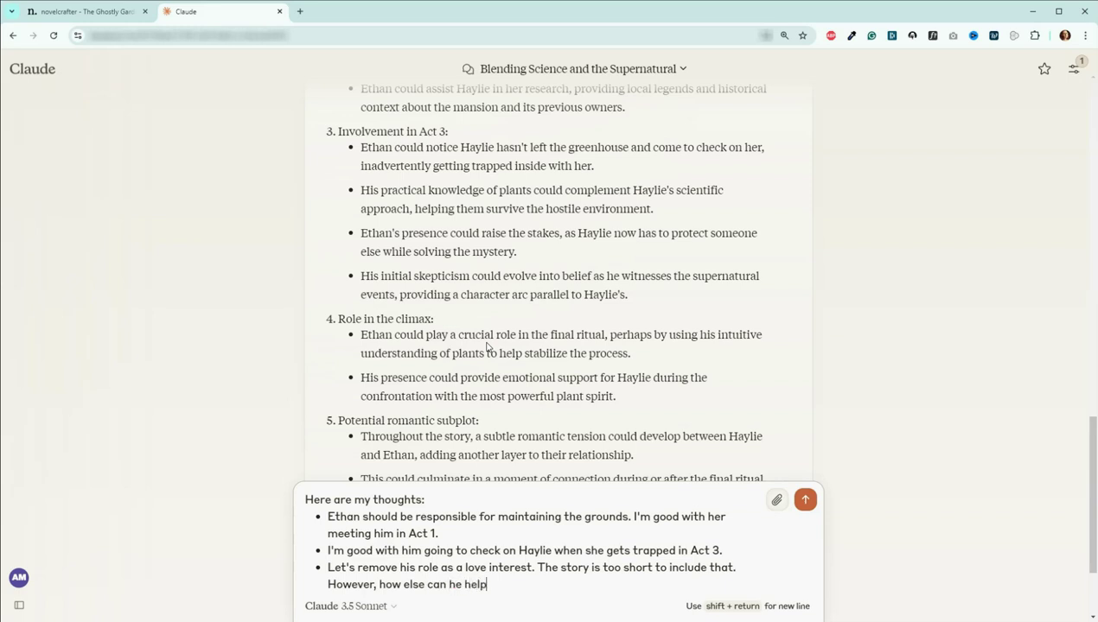
{"action": "type", "text": " in the story."}
{"action": "key", "text": "shift+Return"}
{"action": "key", "text": "shift+Return"}
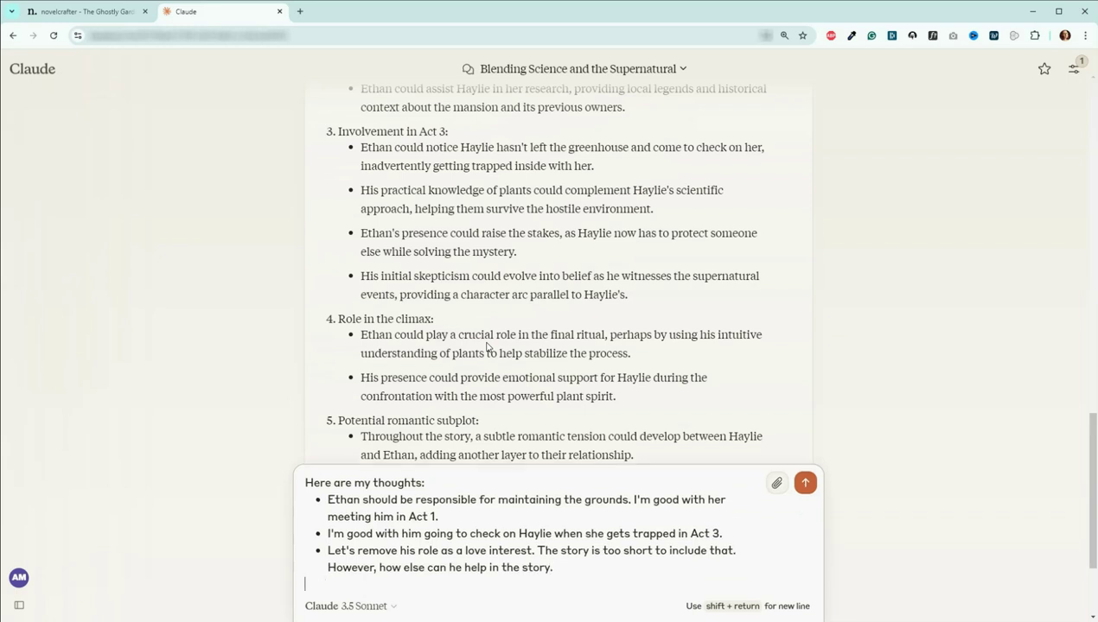
- Send 'Please give me a revised outline. Please be sure to include the setting for each scene.'
{"action": "type", "text": "Pl"}
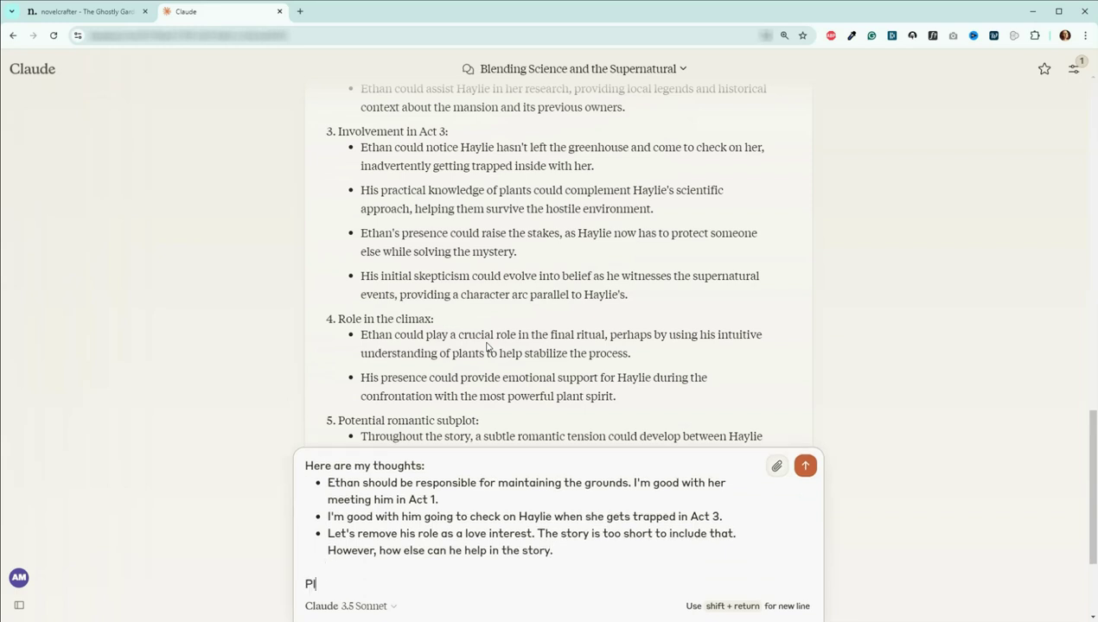
{"action": "type", "text": "ease give me a revised "}
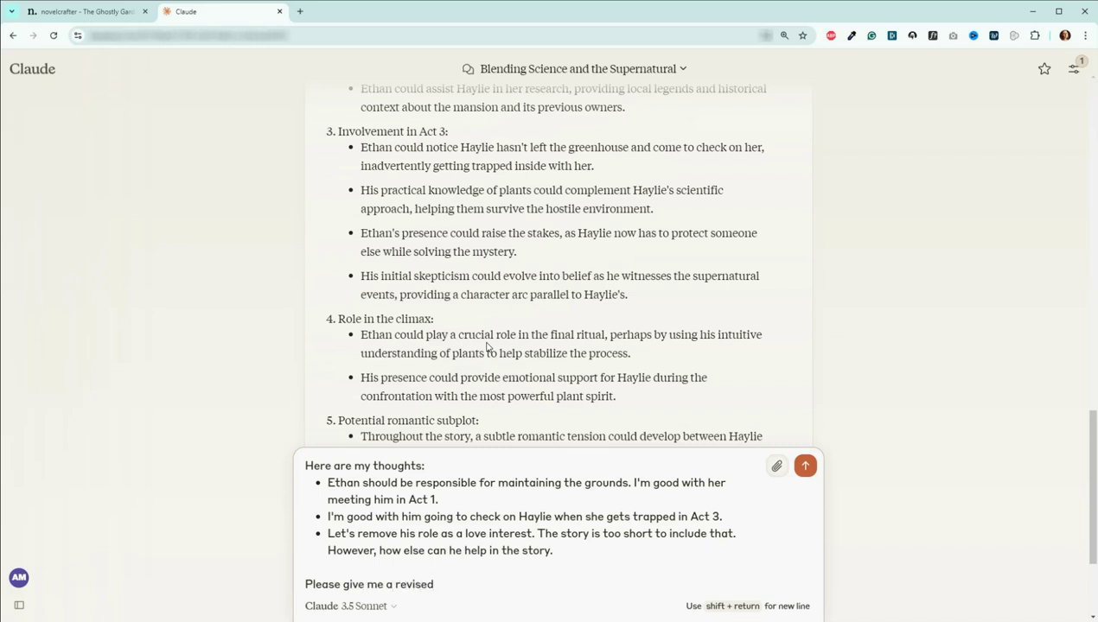
{"action": "type", "text": "outline. Please be sure to include "}
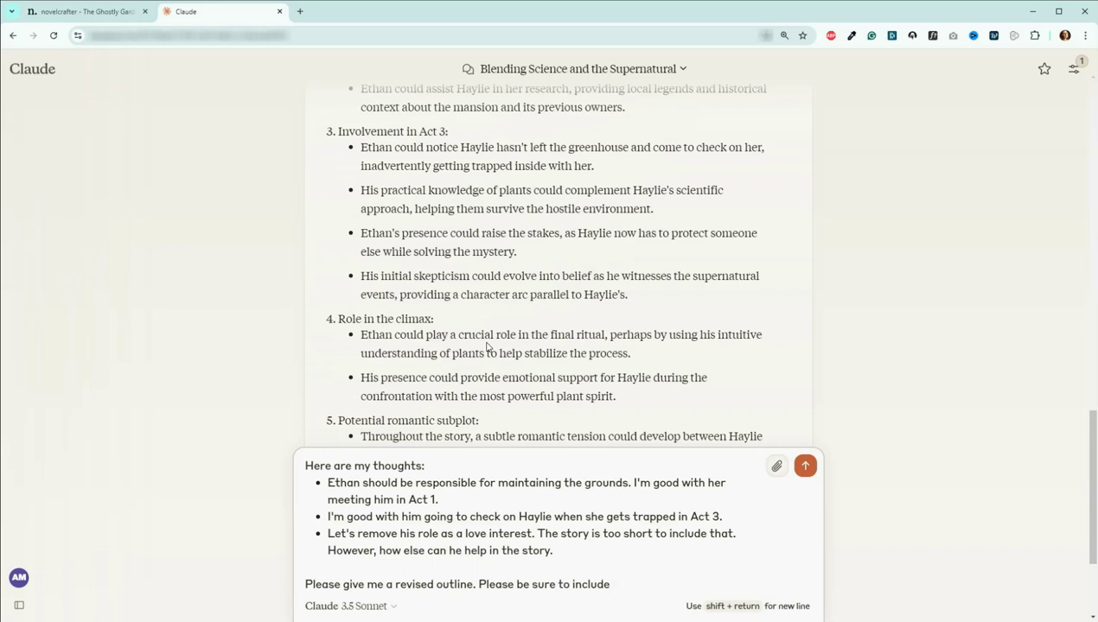
{"action": "type", "text": "where each scene is"}
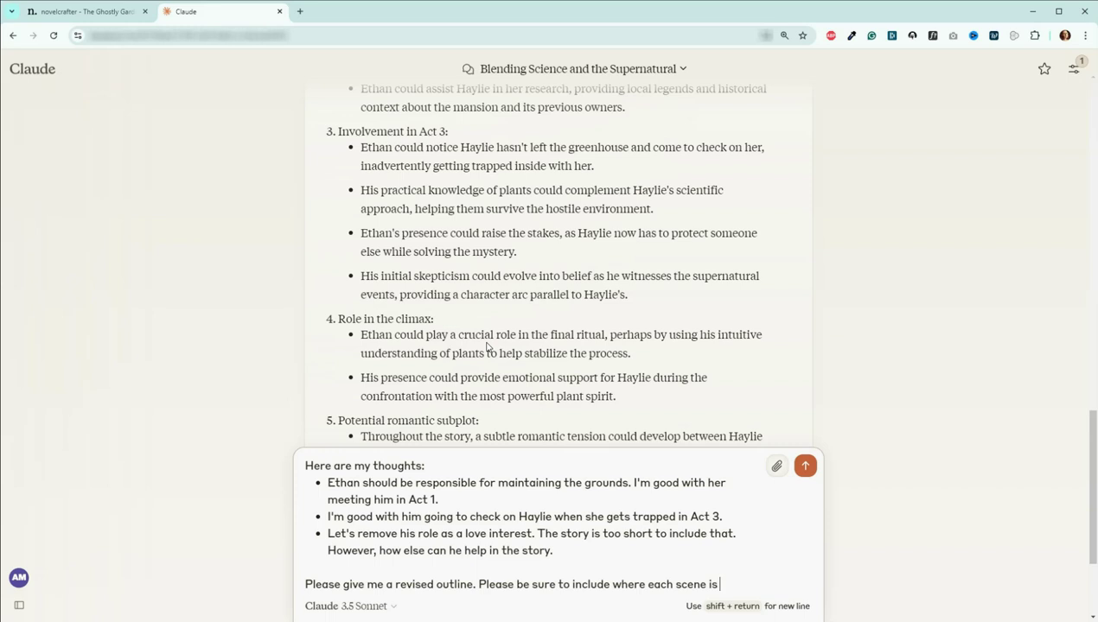
{"action": "key", "text": "BackSpace"}
{"action": "key", "text": "BackSpace"}
{"action": "key", "text": "BackSpace"}
{"action": "key", "text": "BackSpace"}
{"action": "key", "text": "BackSpace"}
{"action": "key", "text": "BackSpace"}
{"action": "key", "text": "BackSpace"}
{"action": "key", "text": "BackSpace"}
{"action": "key", "text": "BackSpace"}
{"action": "key", "text": "BackSpace"}
{"action": "key", "text": "BackSpace"}
{"action": "key", "text": "BackSpace"}
{"action": "key", "text": "BackSpace"}
{"action": "key", "text": "BackSpace"}
{"action": "key", "text": "BackSpace"}
{"action": "key", "text": "BackSpace"}
{"action": "key", "text": "BackSpace"}
{"action": "key", "text": "BackSpace"}
{"action": "key", "text": "BackSpace"}
{"action": "type", "text": "the s"}
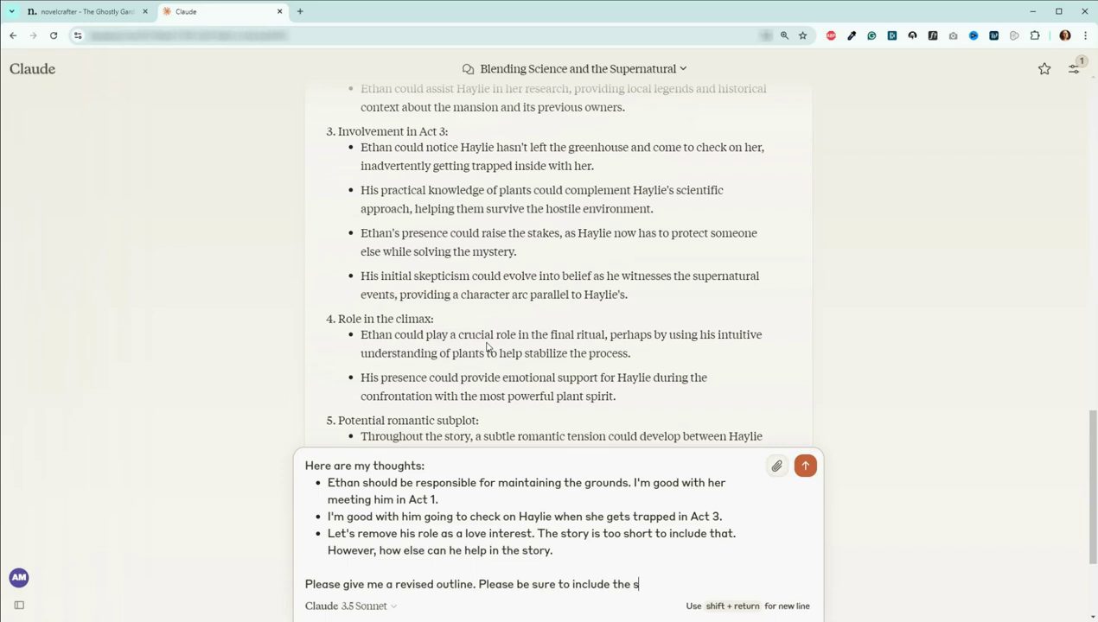
{"action": "type", "text": "etting for each scene."}
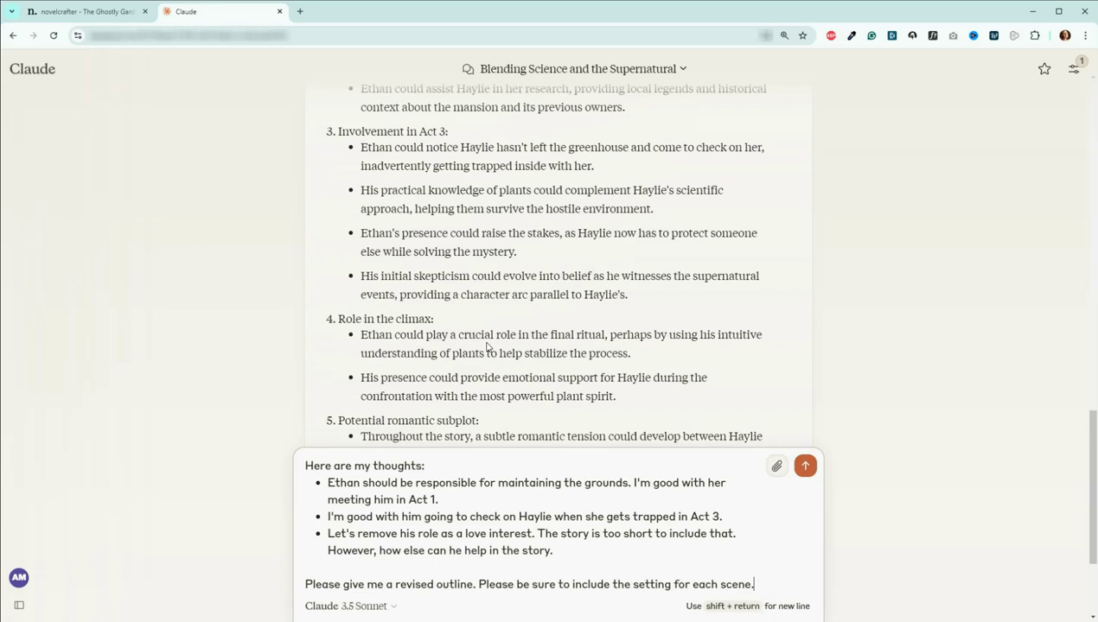
{"action": "key", "text": "Return"}
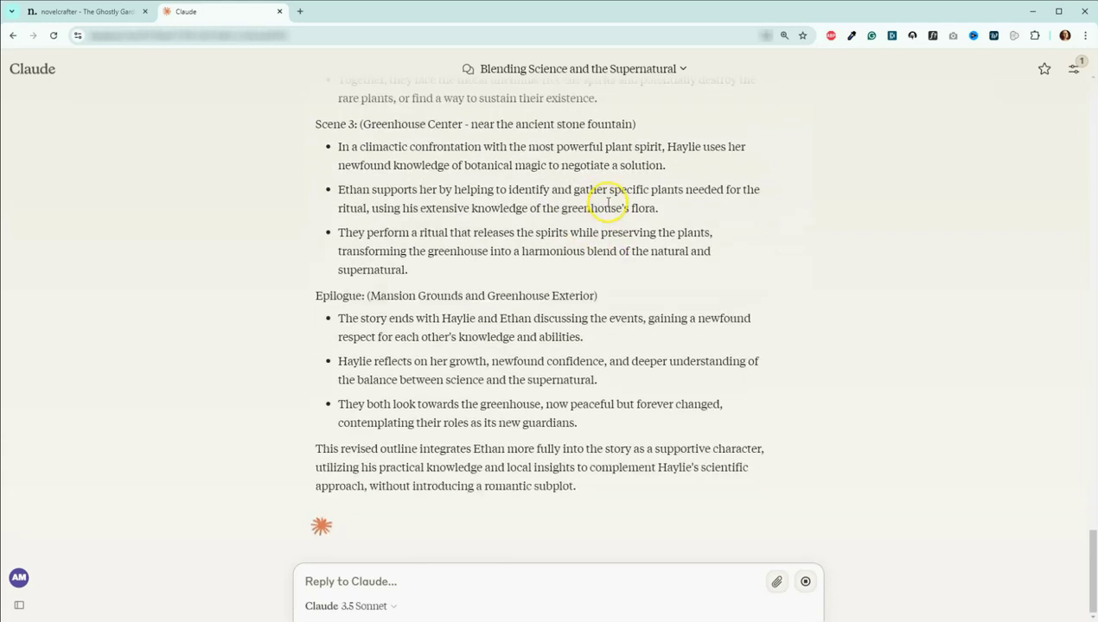
- Review Claude's revised outline and start typing the request to cut it to 4 scenes
{"action": "scroll", "coordinate": [630, 257], "scroll_direction": "up", "scroll_amount": 20}
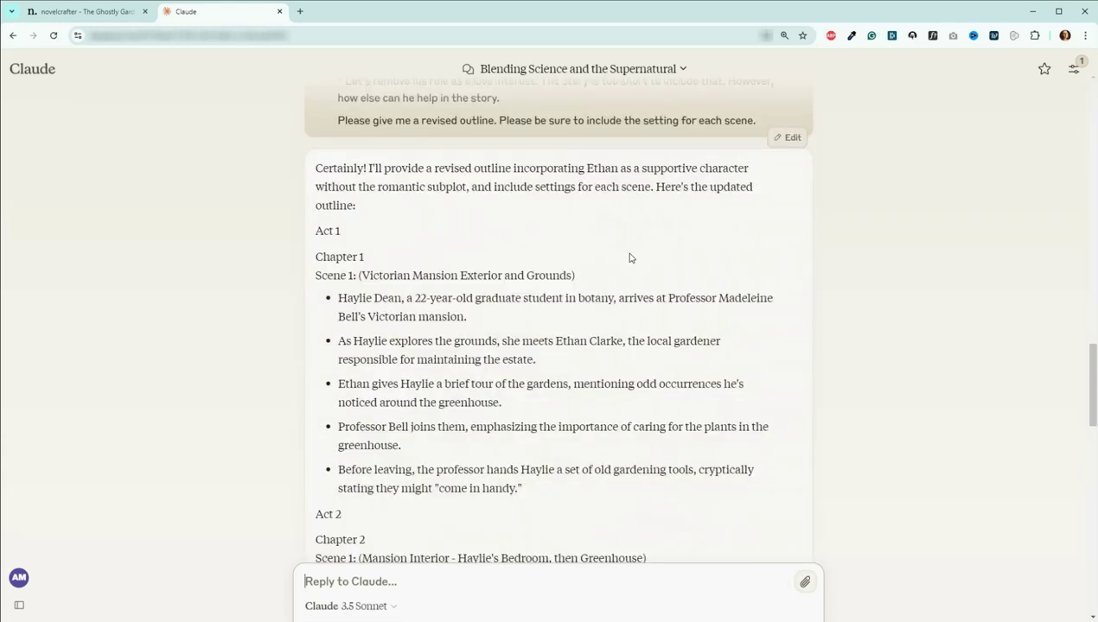
{"action": "scroll", "coordinate": [613, 287], "scroll_direction": "down", "scroll_amount": 15}
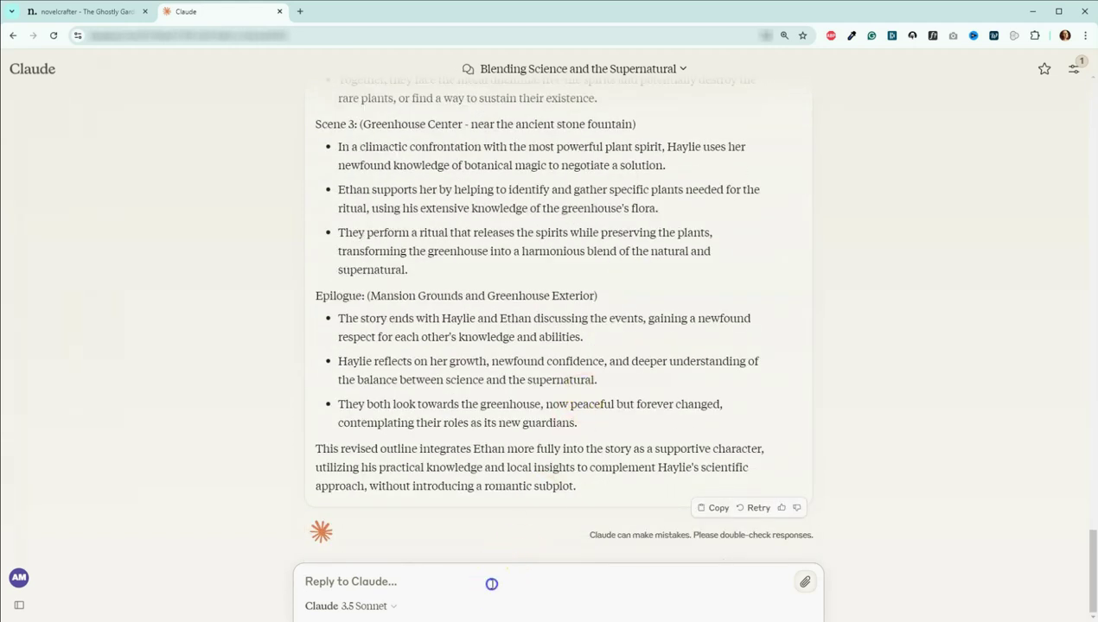
{"action": "type", "text": "Ple"}
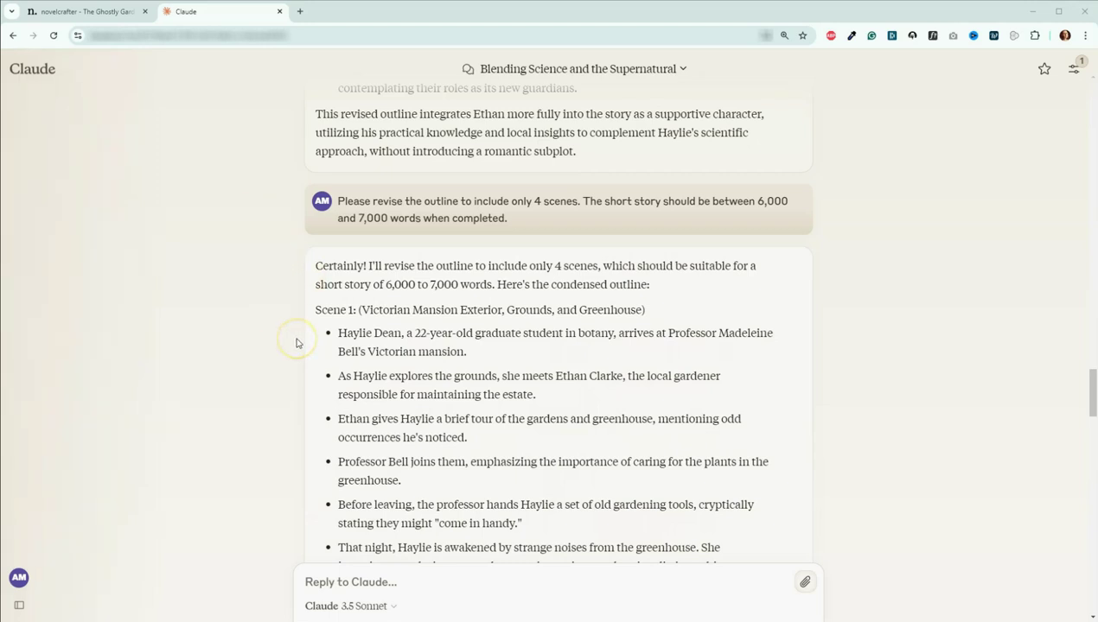
{"action": "scroll", "coordinate": [295, 344], "scroll_direction": "down", "scroll_amount": 4}
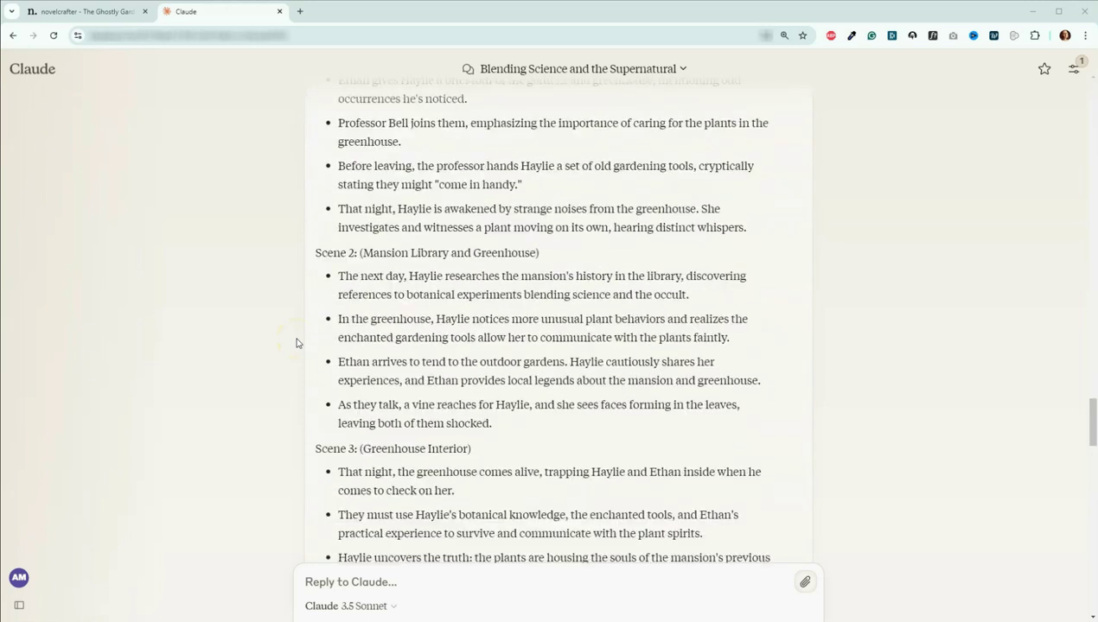
{"action": "scroll", "coordinate": [296, 343], "scroll_direction": "down", "scroll_amount": 3}
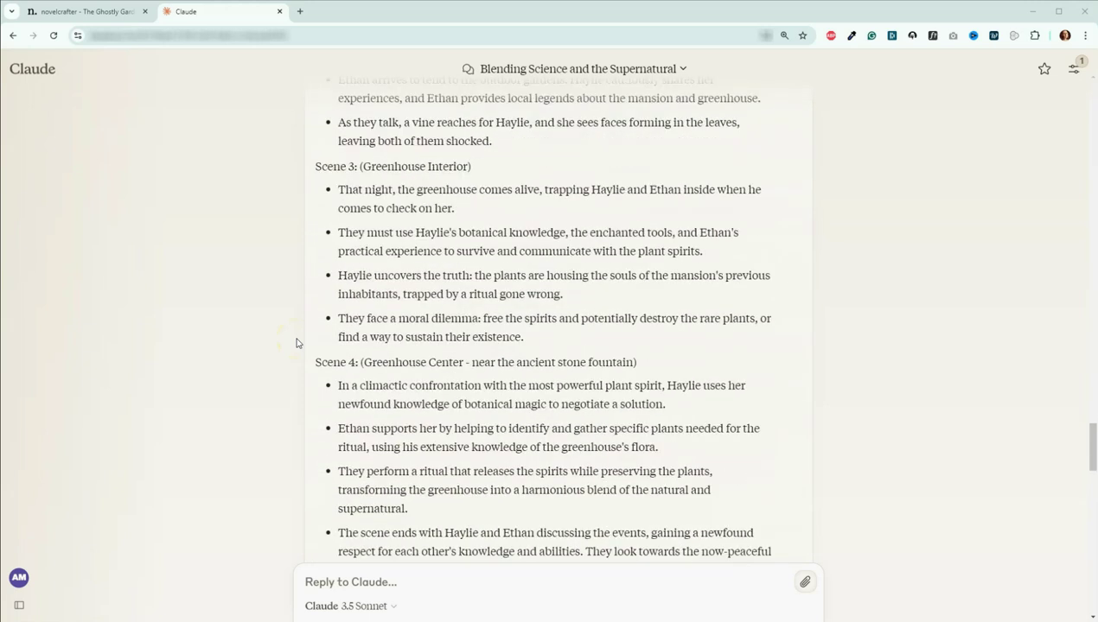
{"action": "scroll", "coordinate": [296, 343], "scroll_direction": "down", "scroll_amount": 2}
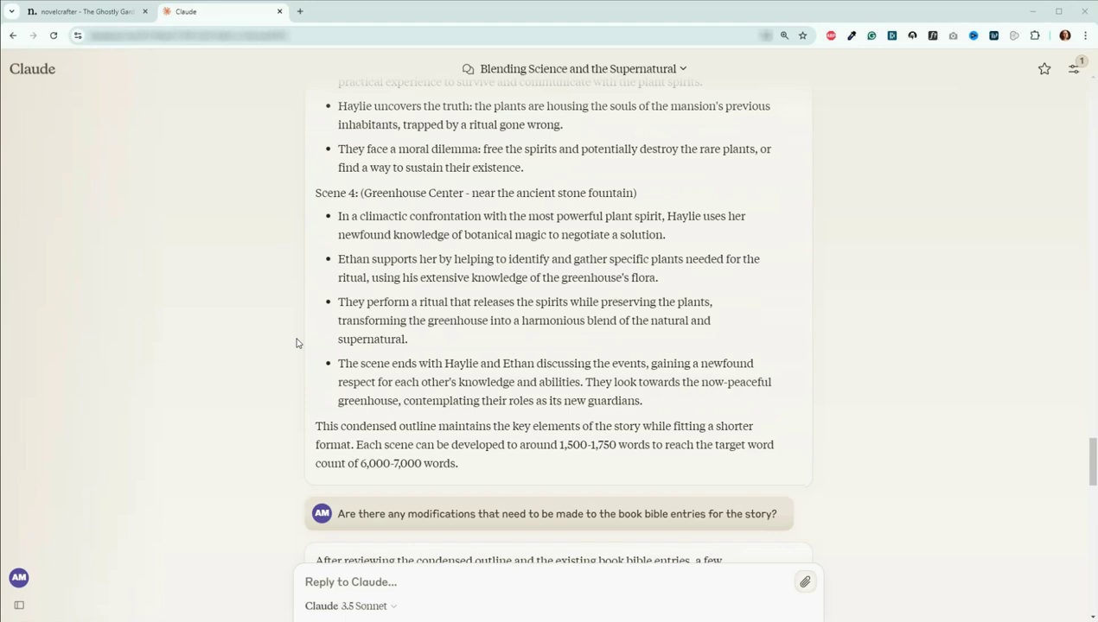
{"action": "scroll", "coordinate": [296, 343], "scroll_direction": "down", "scroll_amount": 1}
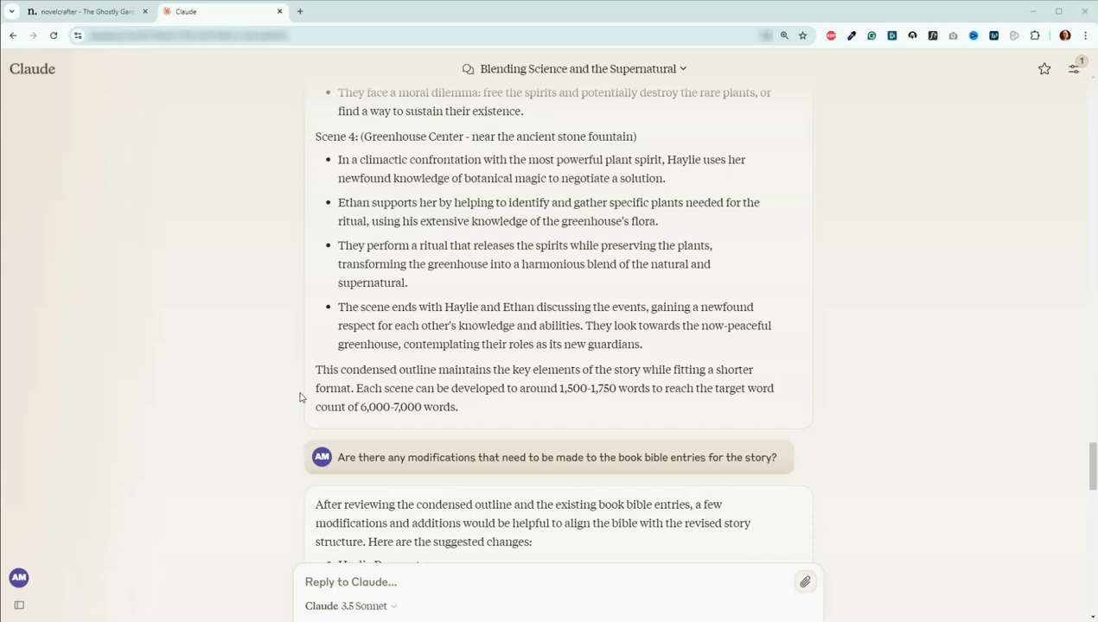
{"action": "left_click", "coordinate": [289, 373]}
{"action": "scroll", "coordinate": [292, 365], "scroll_direction": "down", "scroll_amount": 2}
{"action": "left_click", "coordinate": [278, 350]}
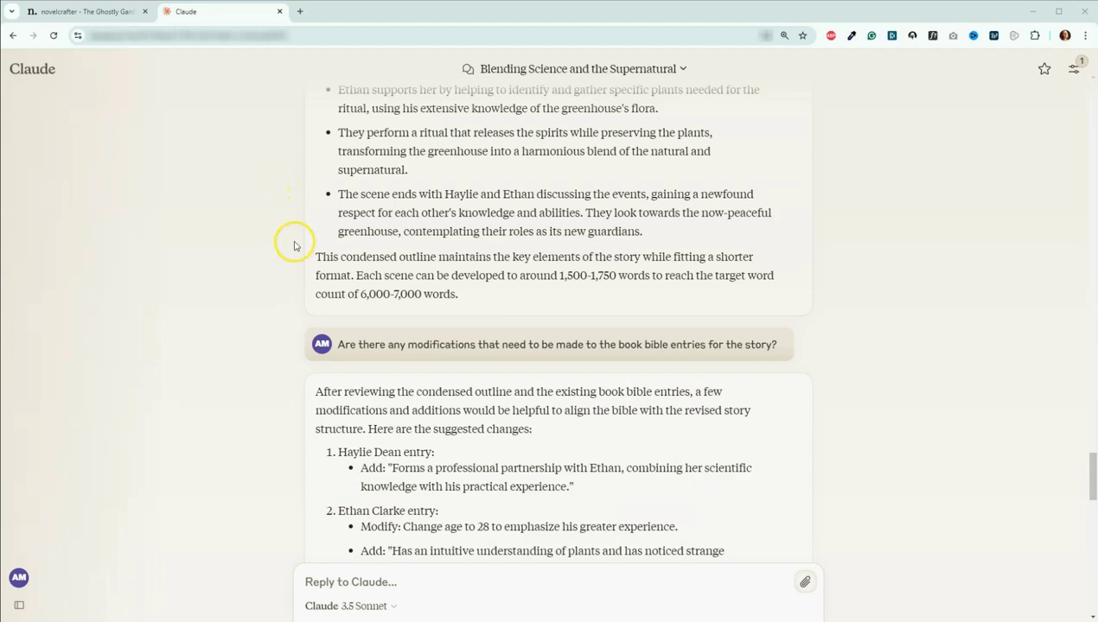
{"action": "scroll", "coordinate": [292, 245], "scroll_direction": "down", "scroll_amount": 2}
{"action": "scroll", "coordinate": [289, 315], "scroll_direction": "down", "scroll_amount": 1}
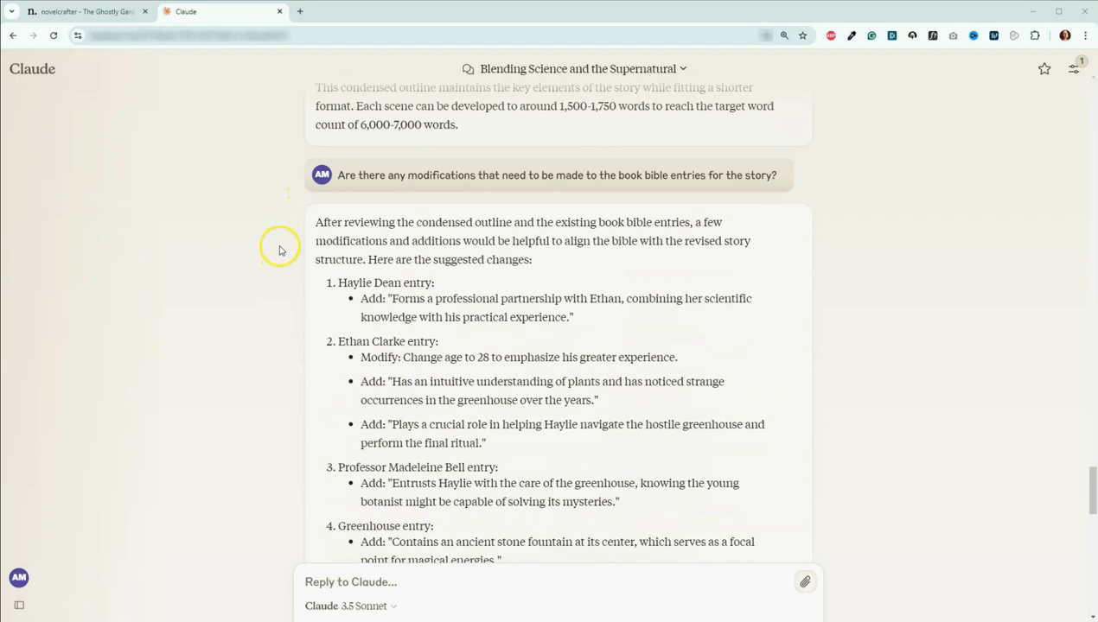
{"action": "scroll", "coordinate": [293, 402], "scroll_direction": "down", "scroll_amount": 2}
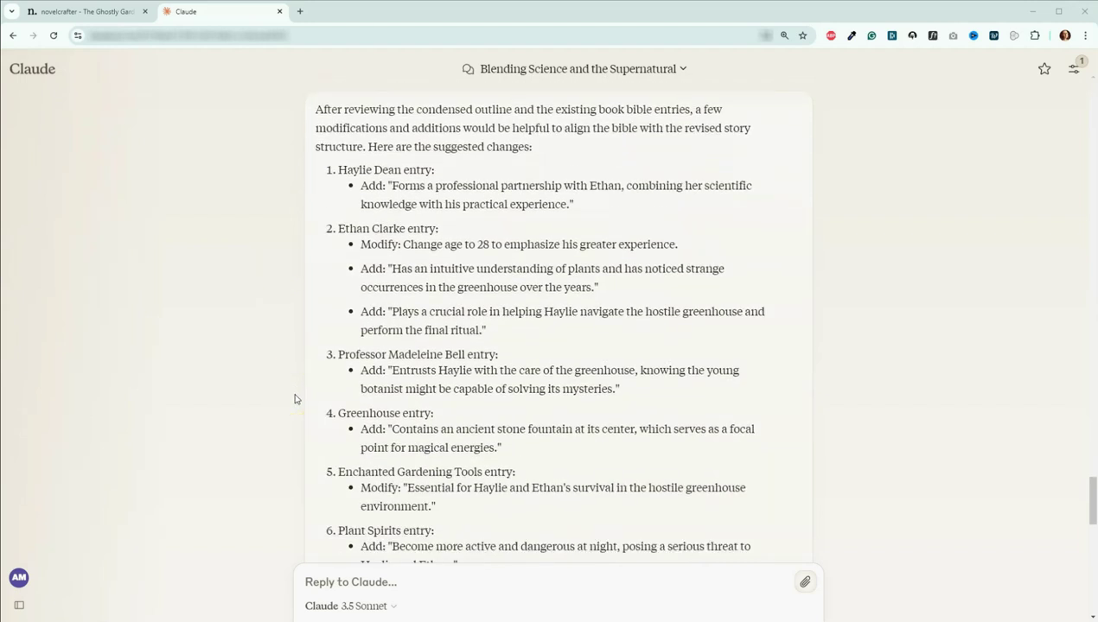
{"action": "scroll", "coordinate": [294, 399], "scroll_direction": "down", "scroll_amount": 2}
{"action": "scroll", "coordinate": [294, 399], "scroll_direction": "down", "scroll_amount": 1}
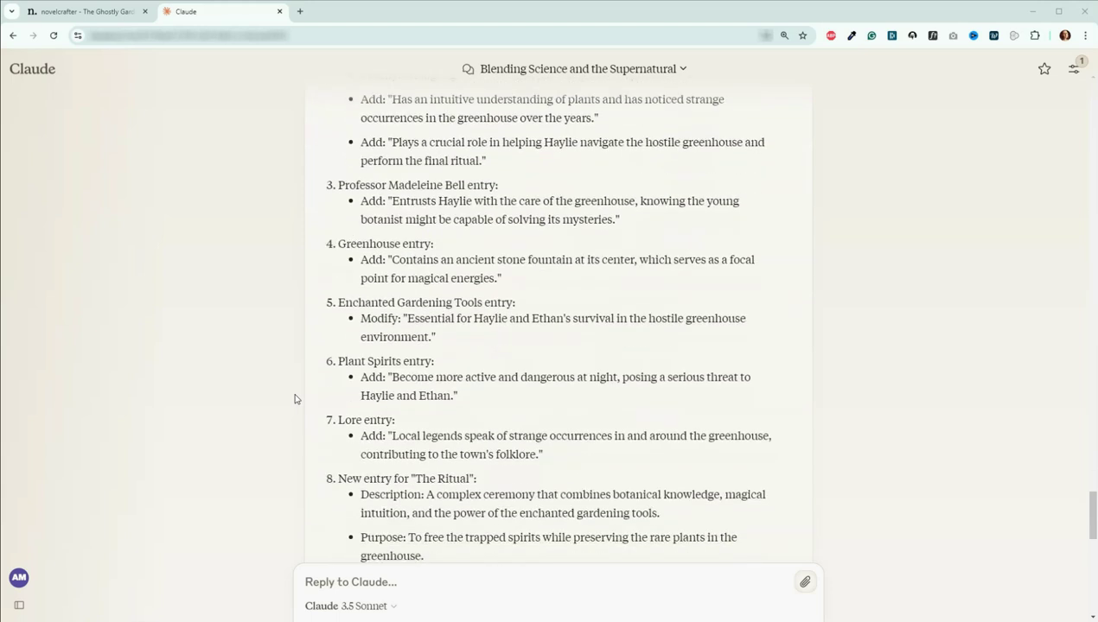
{"action": "scroll", "coordinate": [294, 398], "scroll_direction": "down", "scroll_amount": 1}
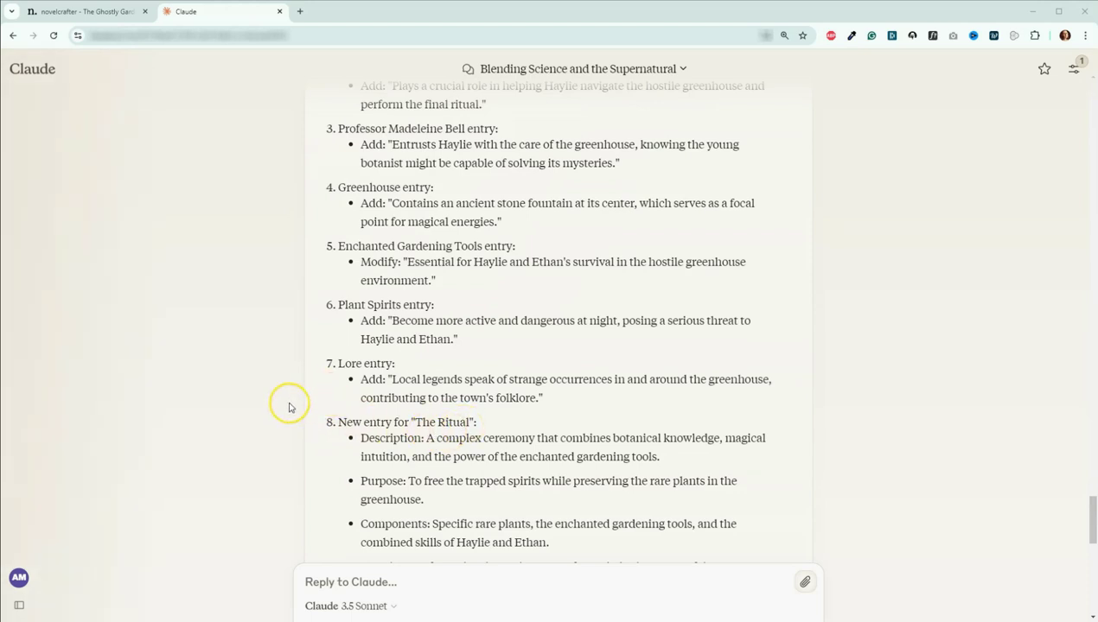
{"action": "scroll", "coordinate": [288, 401], "scroll_direction": "down", "scroll_amount": 2}
{"action": "scroll", "coordinate": [289, 408], "scroll_direction": "down", "scroll_amount": 1}
{"action": "scroll", "coordinate": [289, 407], "scroll_direction": "down", "scroll_amount": 1}
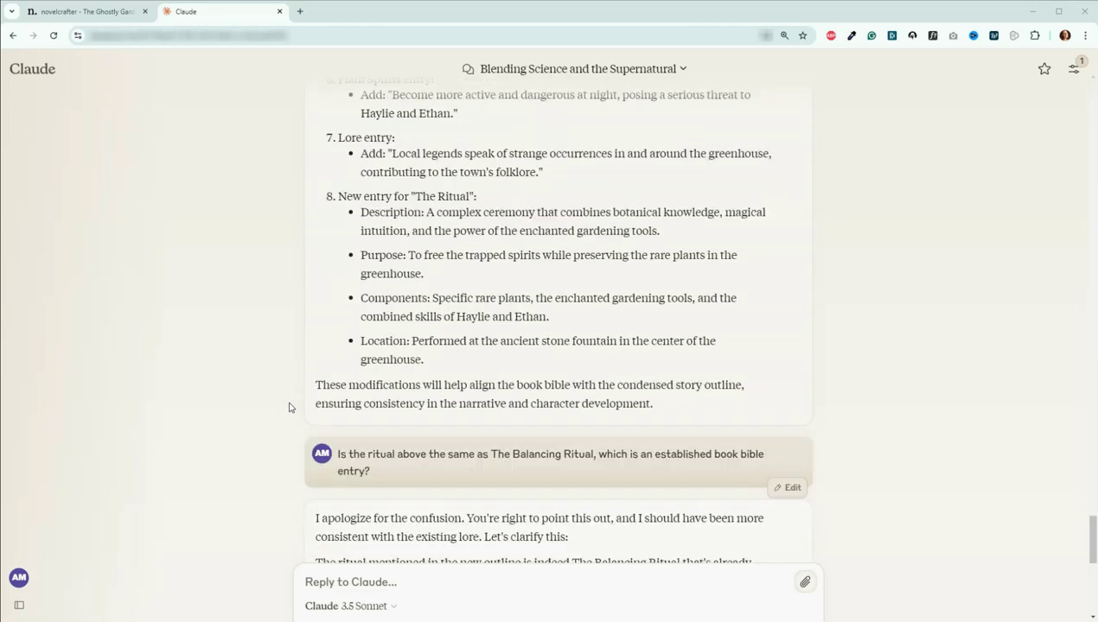
{"action": "scroll", "coordinate": [289, 407], "scroll_direction": "down", "scroll_amount": 1}
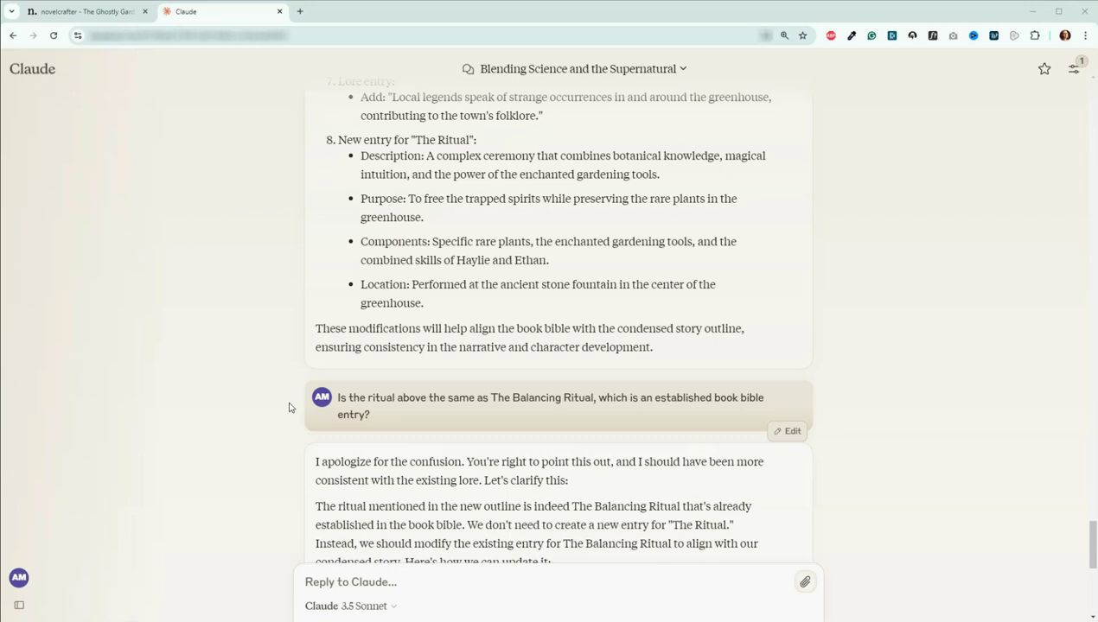
{"action": "scroll", "coordinate": [290, 373], "scroll_direction": "down", "scroll_amount": 1}
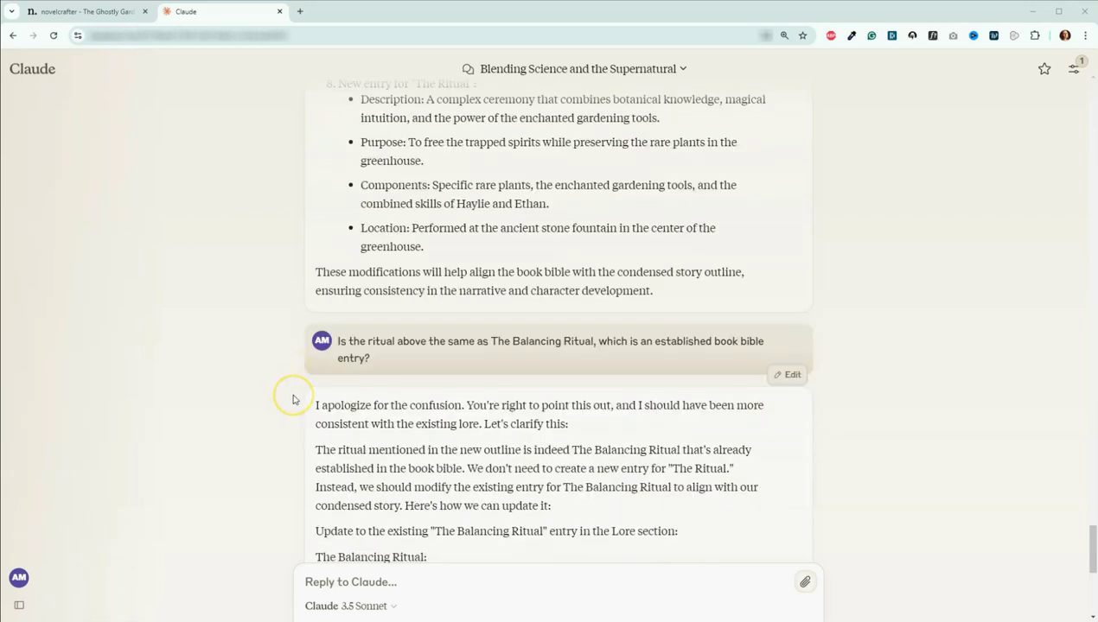
{"action": "scroll", "coordinate": [292, 398], "scroll_direction": "down", "scroll_amount": 2}
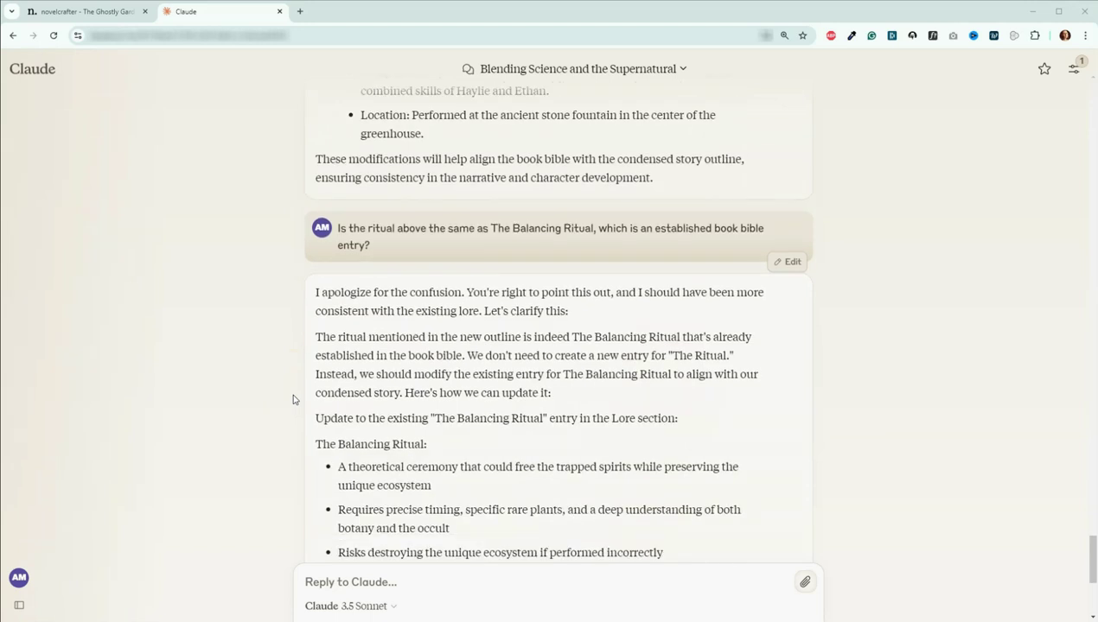
{"action": "scroll", "coordinate": [293, 398], "scroll_direction": "down", "scroll_amount": 3}
{"action": "scroll", "coordinate": [292, 397], "scroll_direction": "down", "scroll_amount": 3}
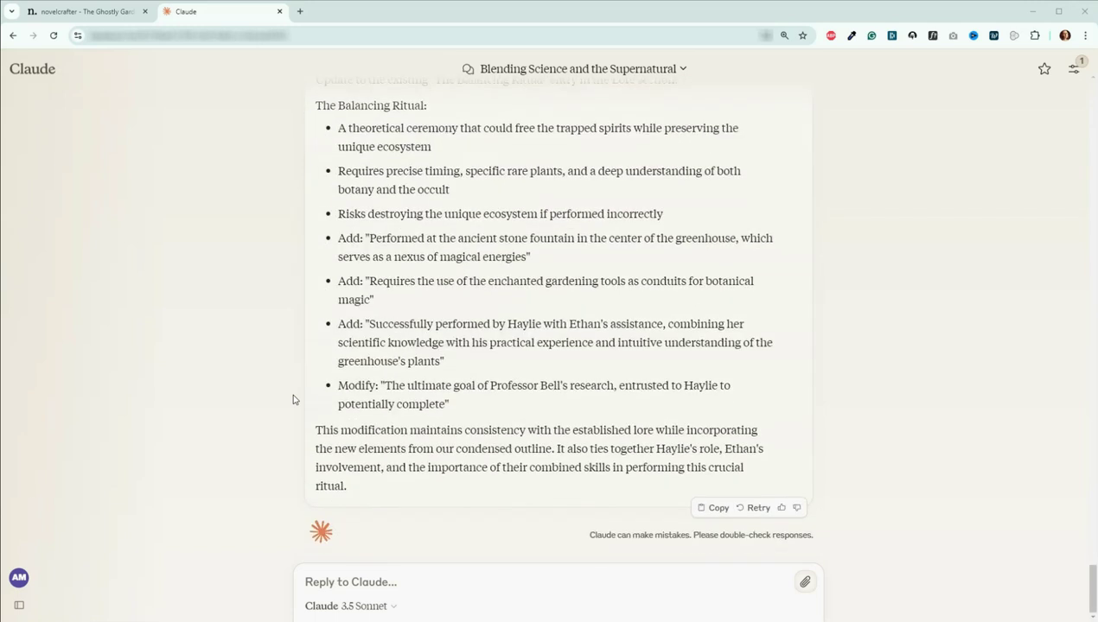
- Send 'Please update the pitch, hook, and premise to better align with the updated story.'
{"action": "left_click", "coordinate": [332, 585]}
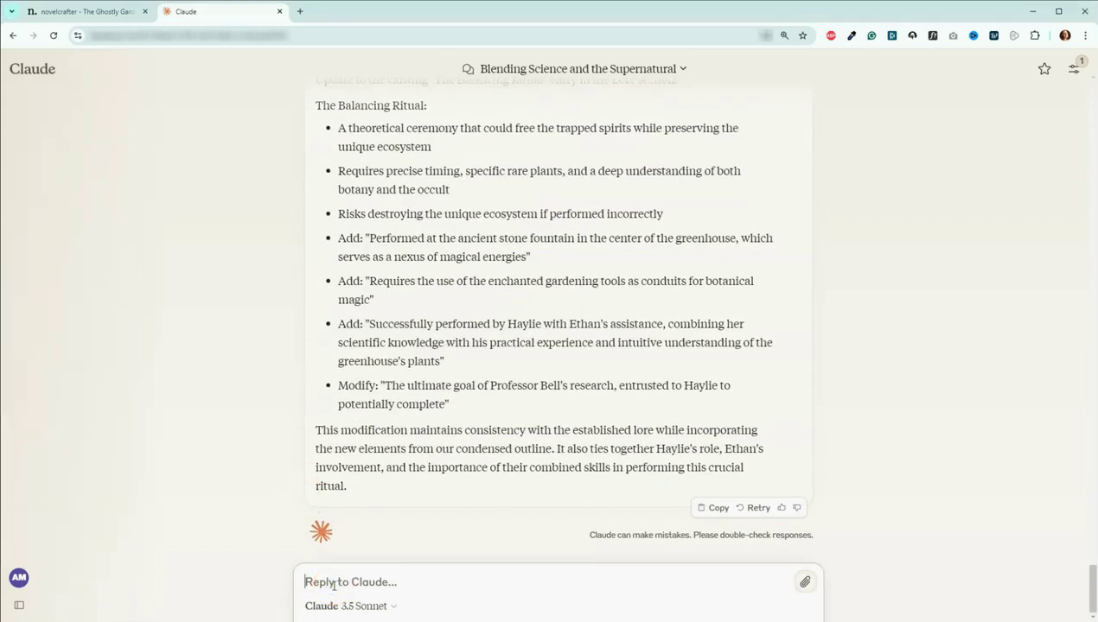
{"action": "type", "text": "Please u"}
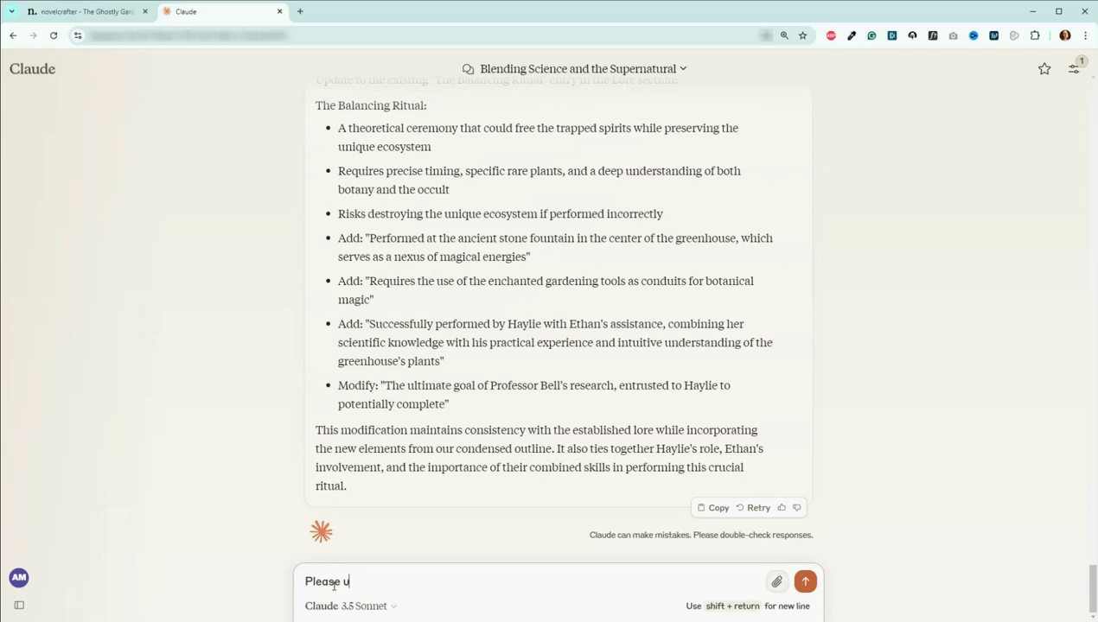
{"action": "type", "text": "pdate the pitch, hook"}
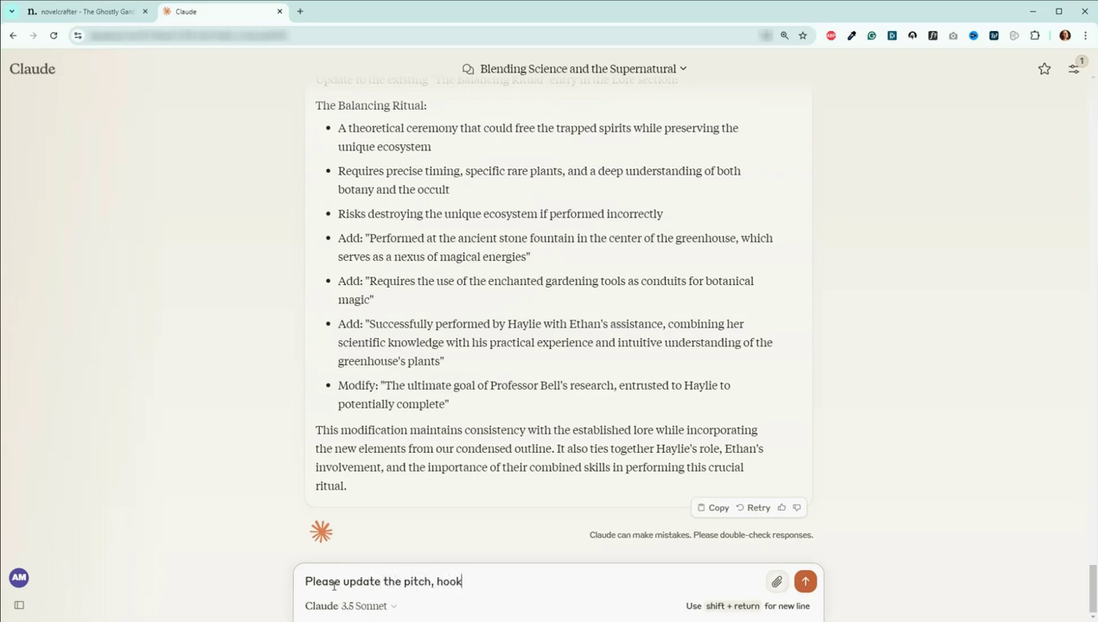
{"action": "type", "text": ", and premise to bet"}
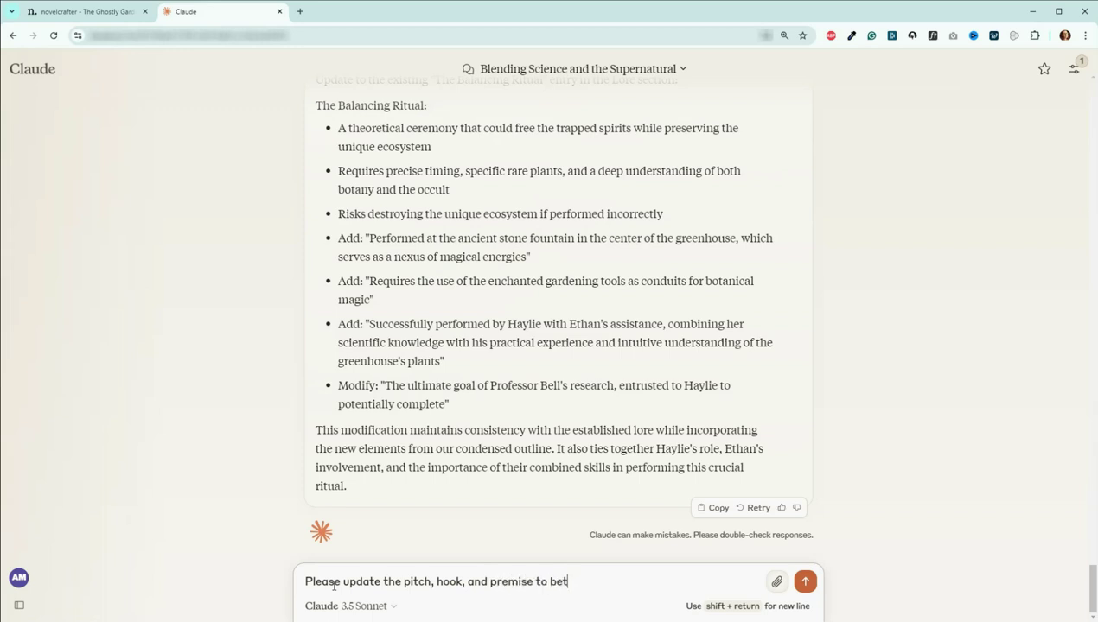
{"action": "type", "text": "ter align with the updat"}
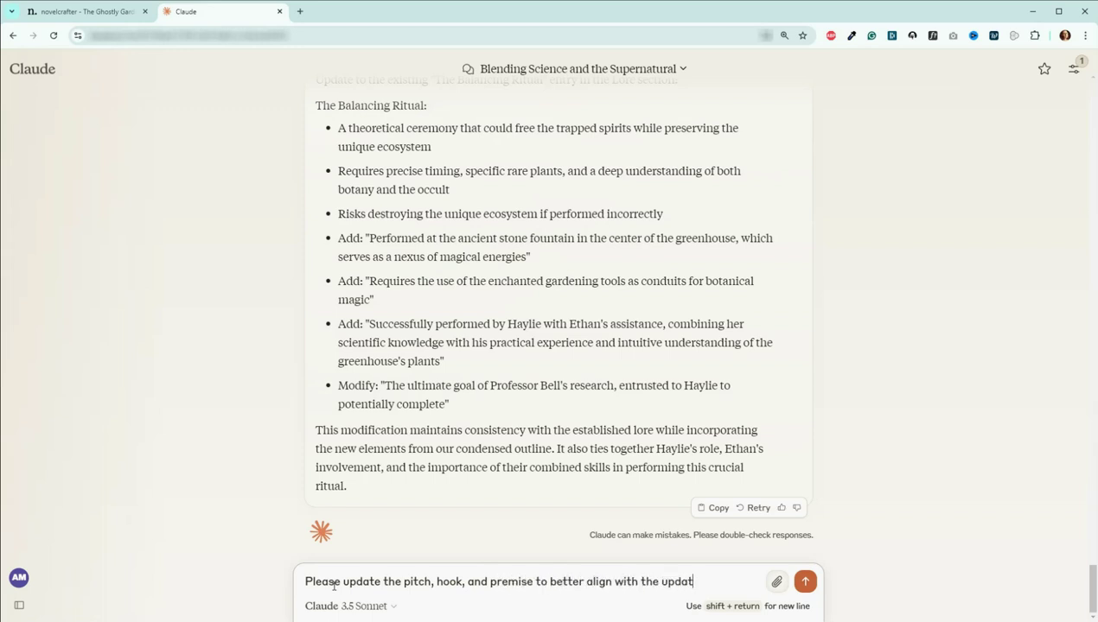
{"action": "type", "text": "ed story."}
{"action": "key", "text": "Return"}
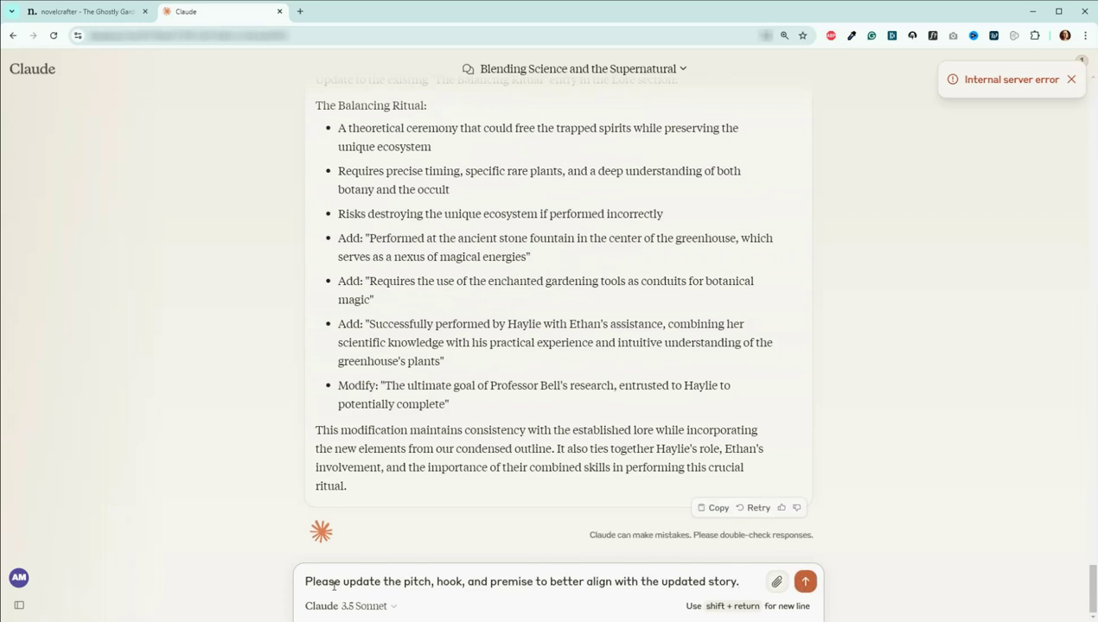
- Resend the request to update the pitch, hook and premise after the server error
{"action": "left_click", "coordinate": [806, 584]}
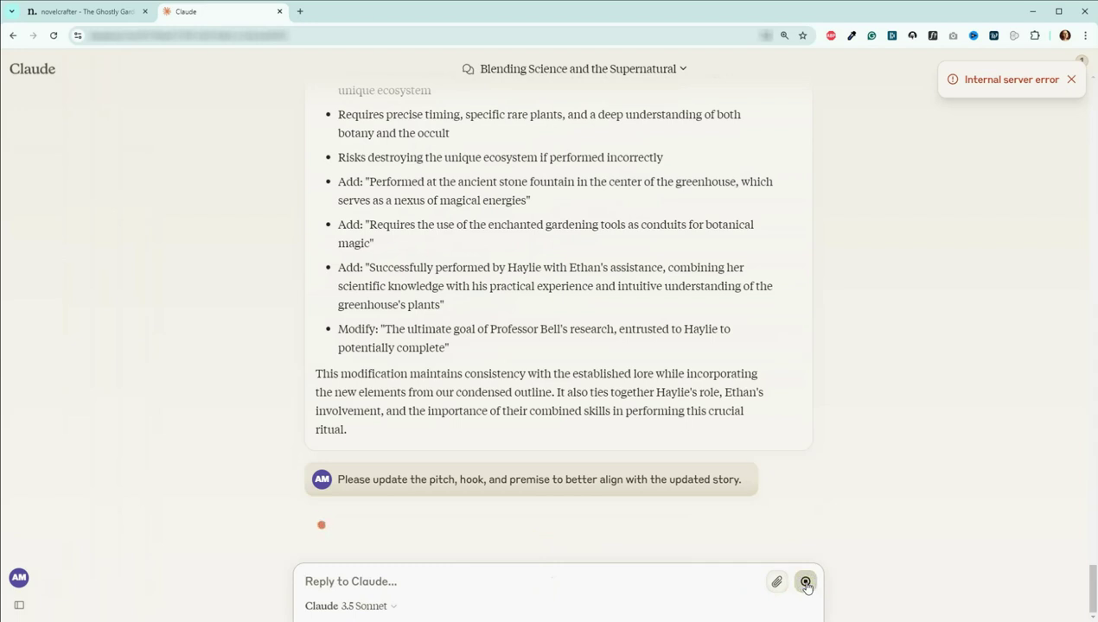